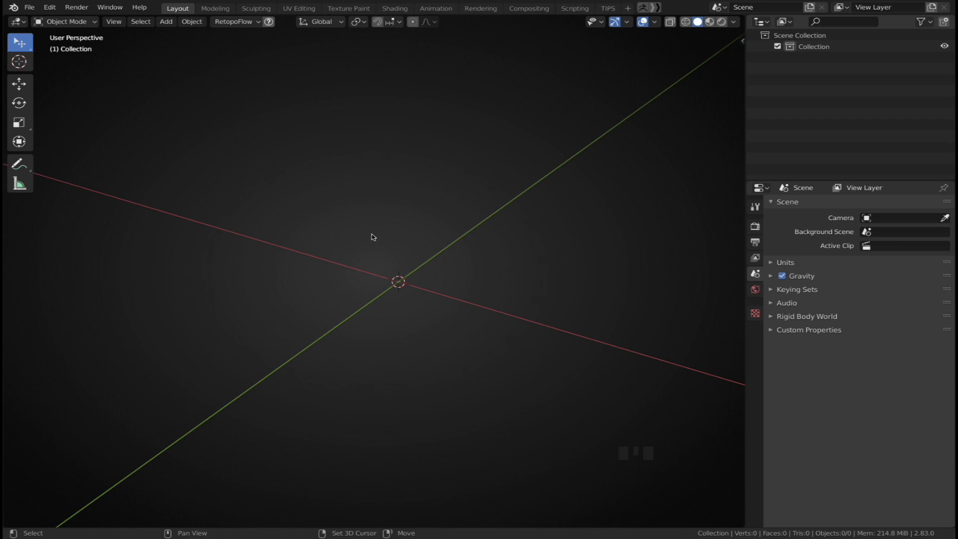
Add a Monkey mesh to the scene
key(shift+a)
mouse_move(371, 237)
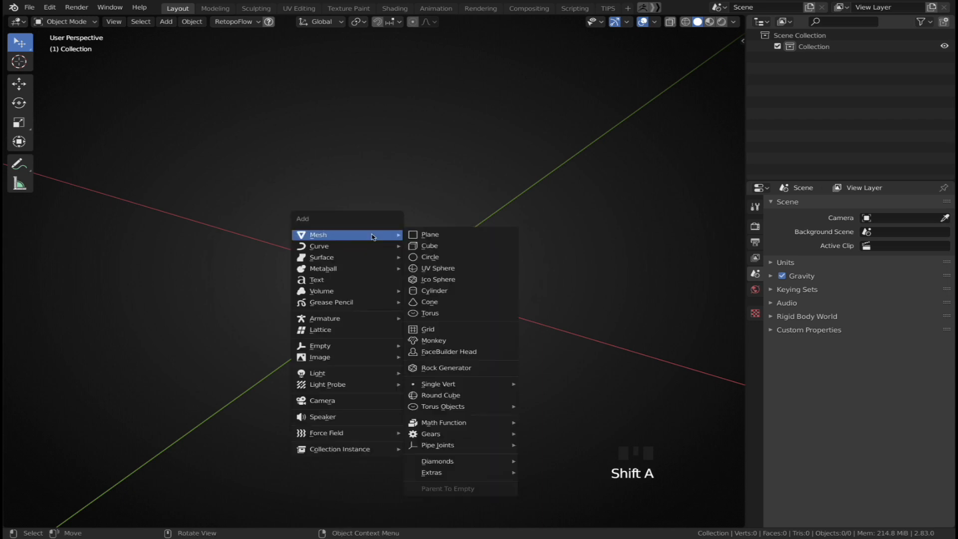
click(432, 340)
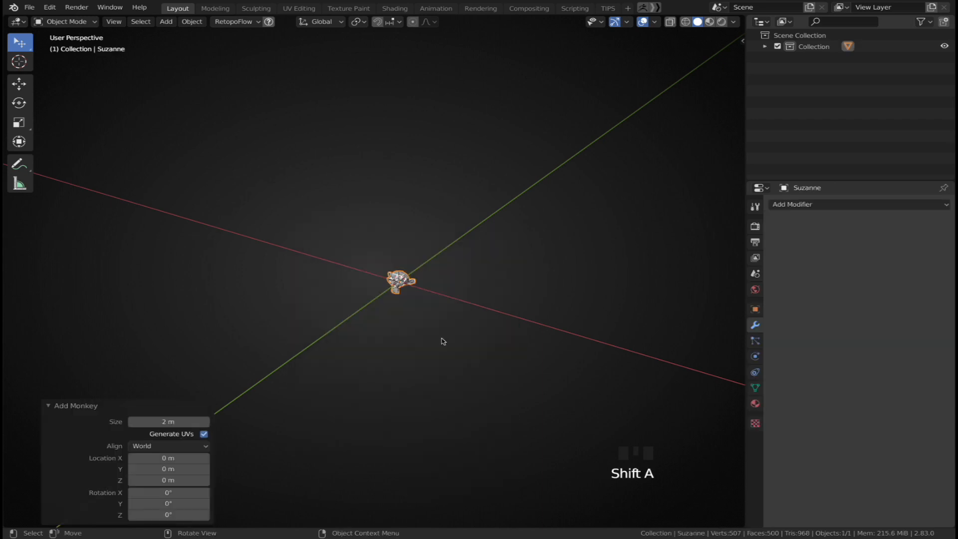
scroll(445, 285, up, 8)
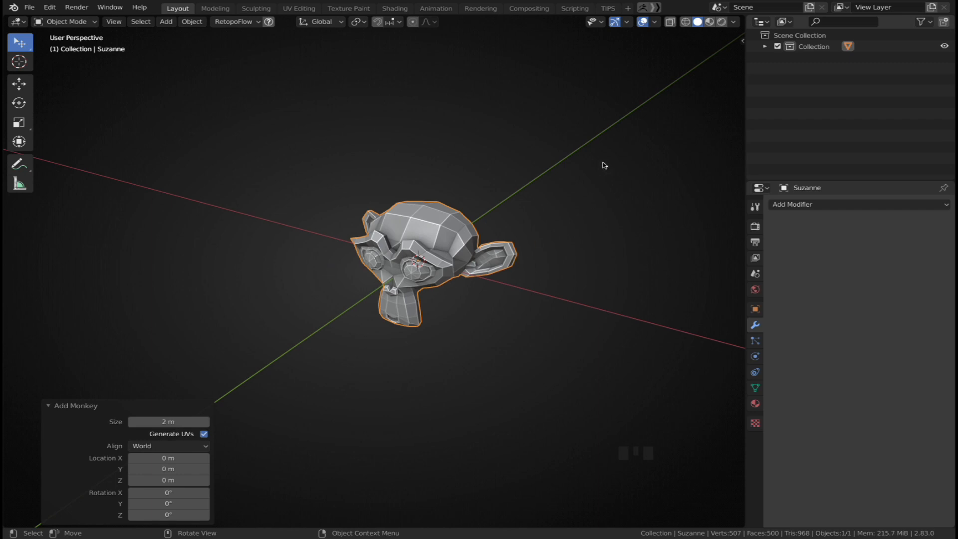
Turn on the Wireframe viewport overlay and add it to Quick Favorites
click(655, 23)
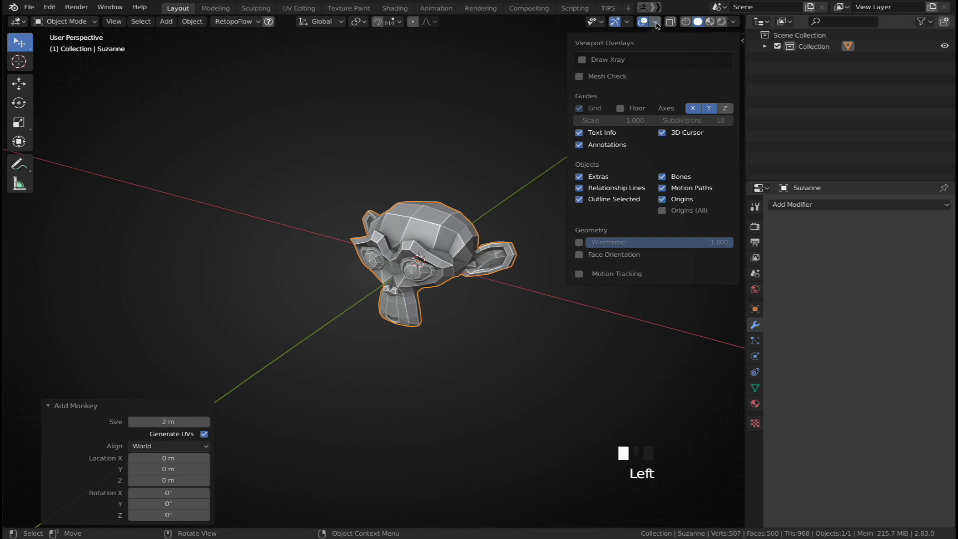
click(579, 243)
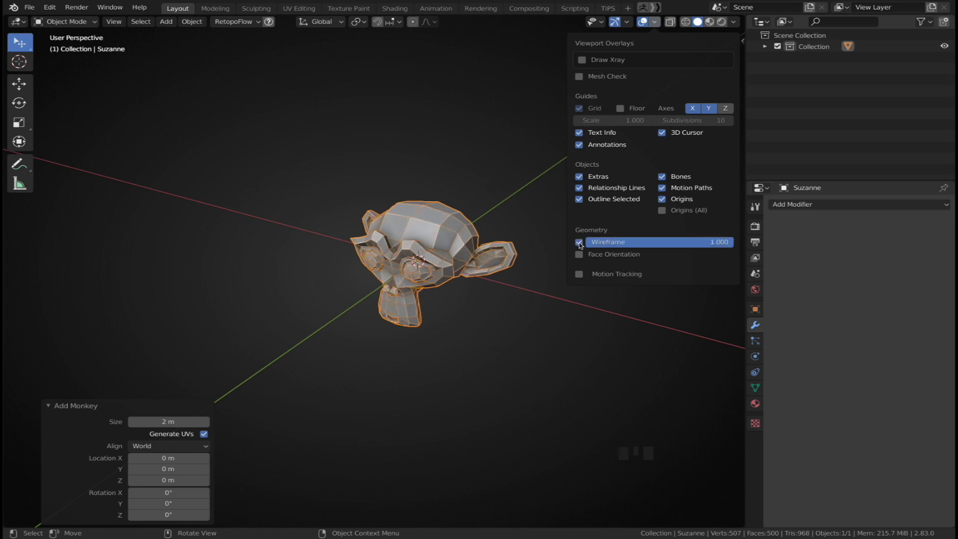
right_click(579, 243)
click(563, 305)
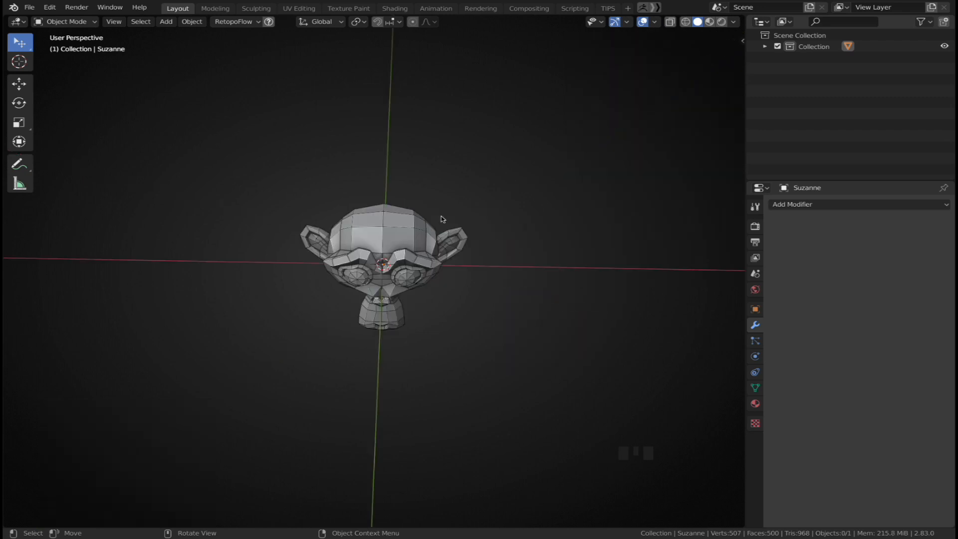
Select the monkey and add a Subdivision Surface modifier to it
mouse_move(441, 219)
middle_down()
mouse_move(426, 215)
mouse_move(442, 226)
mouse_move(437, 218)
middle_up()
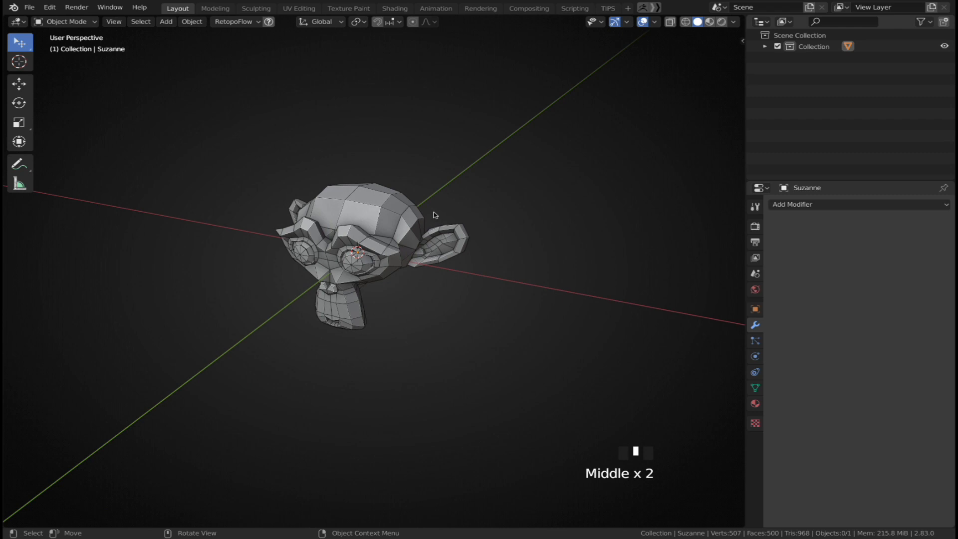
click(418, 214)
click(859, 205)
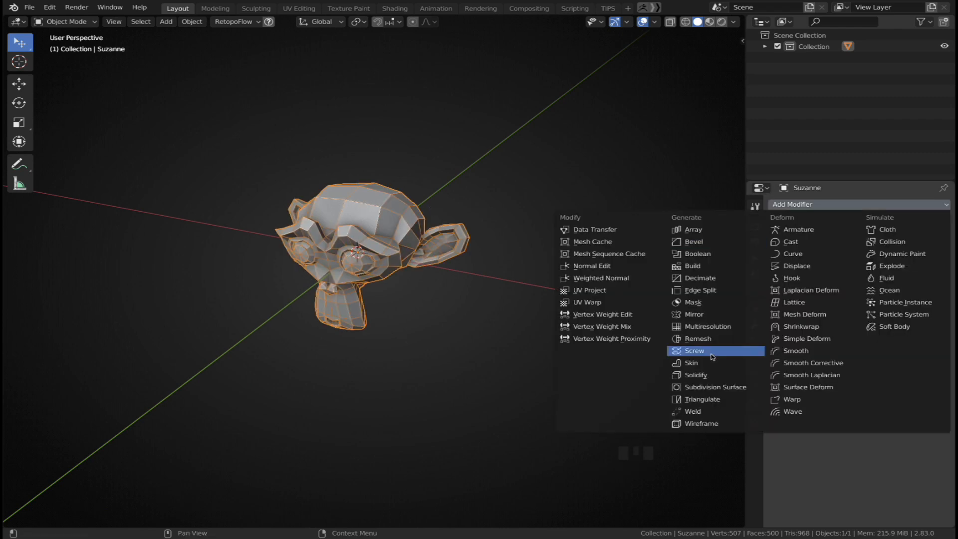
click(714, 388)
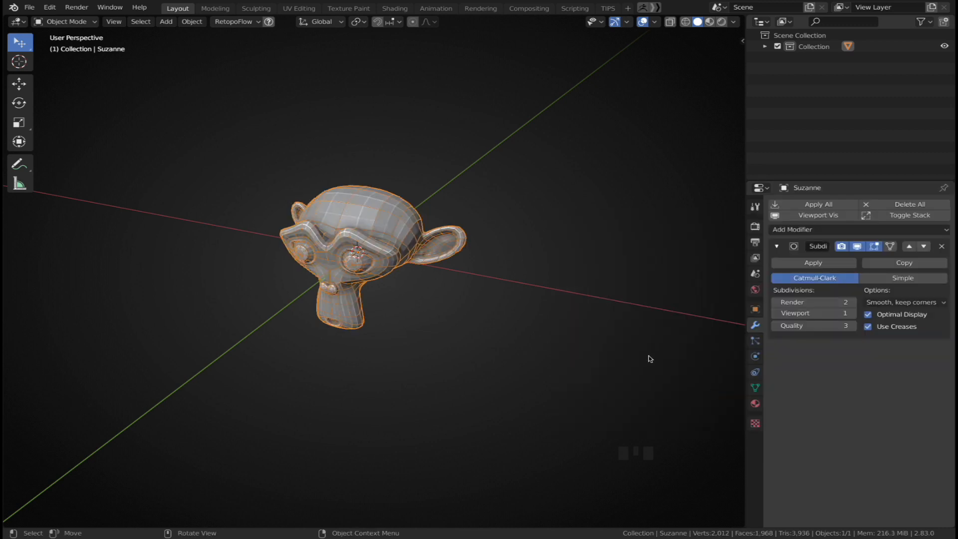
Toggle the modifier's viewport display off, then undo that toggle
click(569, 337)
middle_drag(499, 303, 471, 287)
click(457, 263)
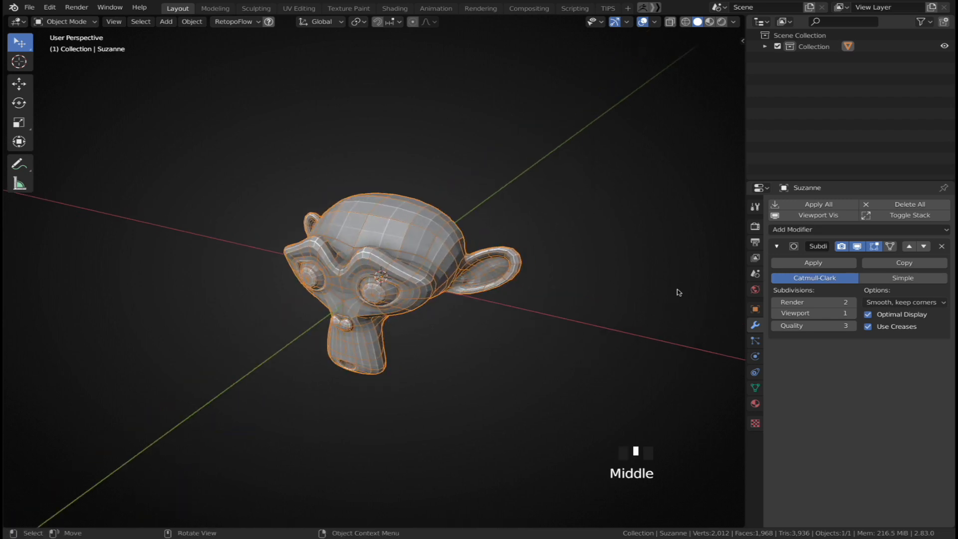
click(858, 247)
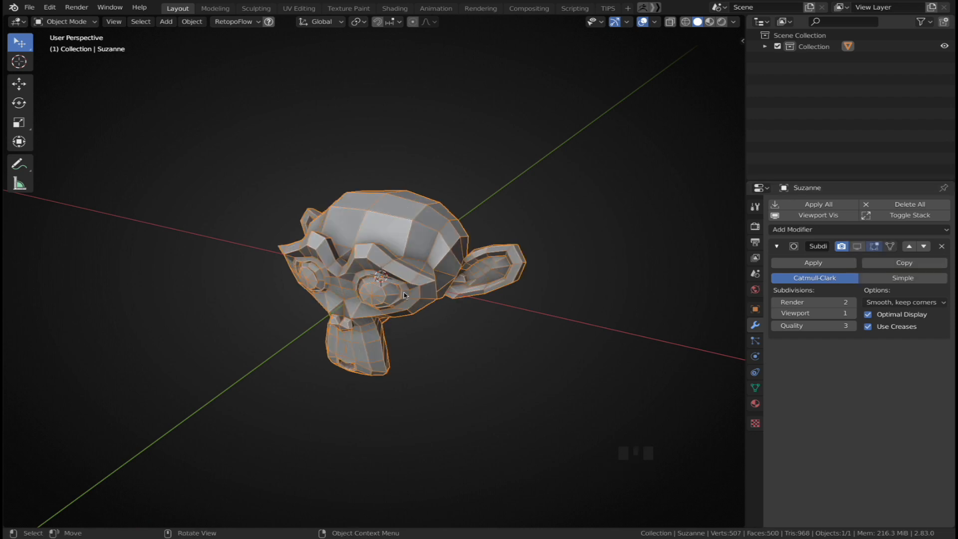
key(ctrl+z)
Disable Optimal Display and raise the modifier's viewport subdivision levels to 3
ctrl+middle_drag(404, 296, 440, 225)
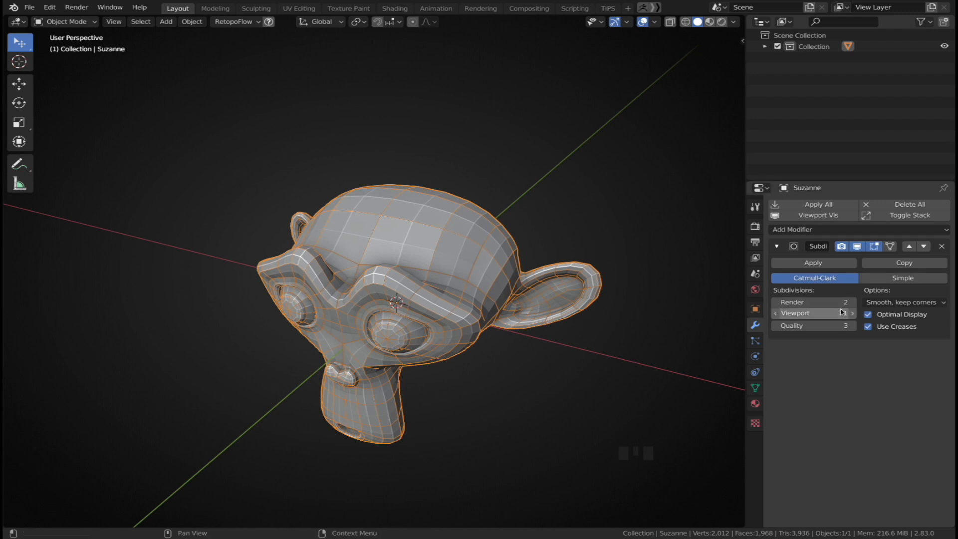
click(879, 321)
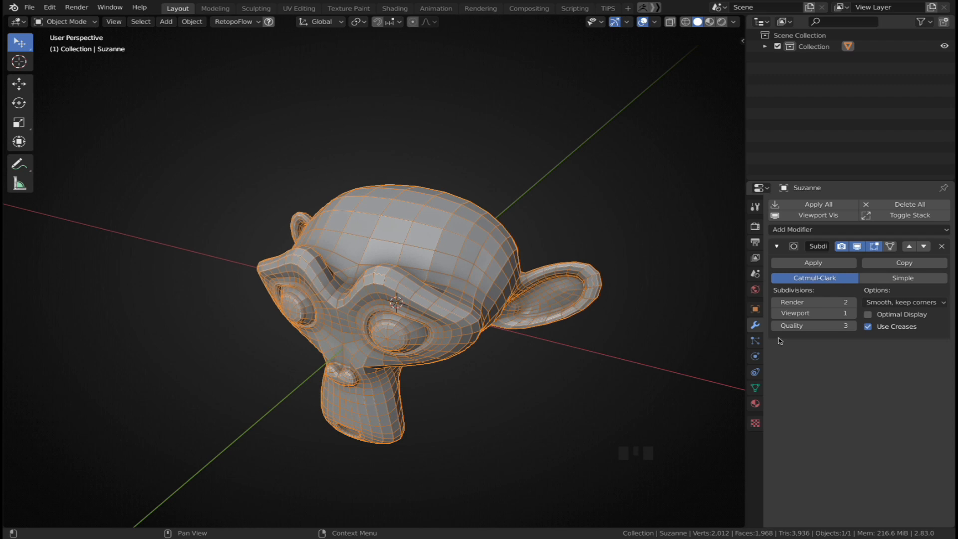
click(853, 314)
click(852, 316)
click(486, 378)
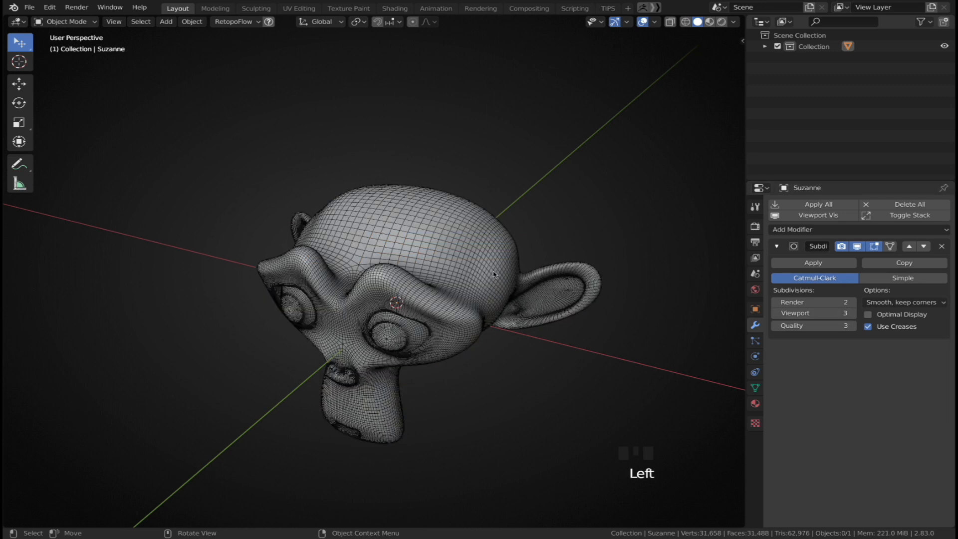
Turn off the Wireframe option from the Quick Favorites menu
key(q)
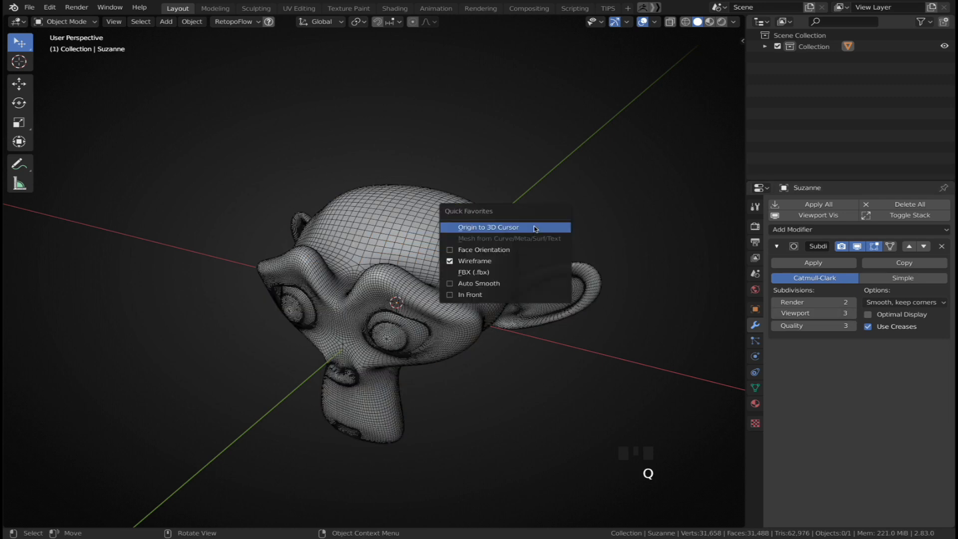
click(523, 262)
Set the Subdivision Surface modifier's viewport levels to 2
click(854, 313)
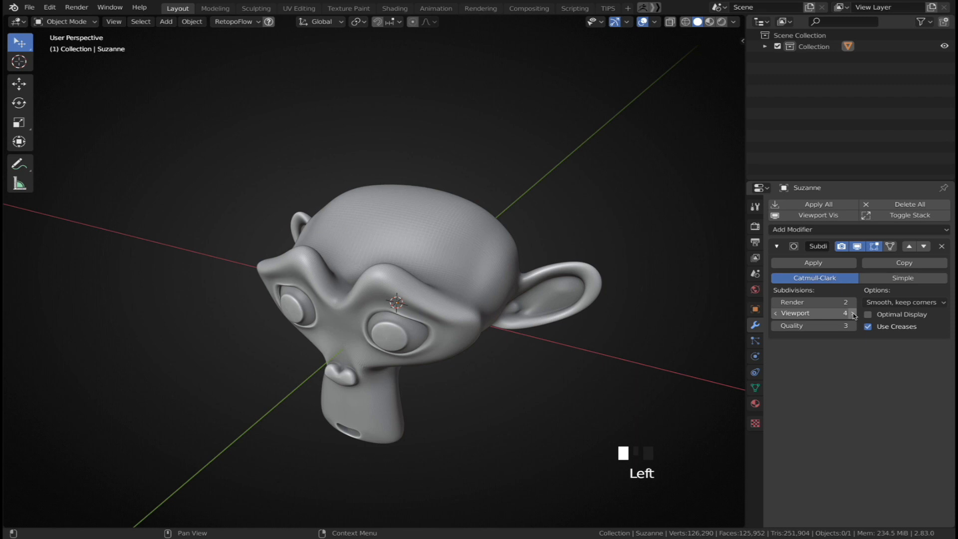
click(853, 314)
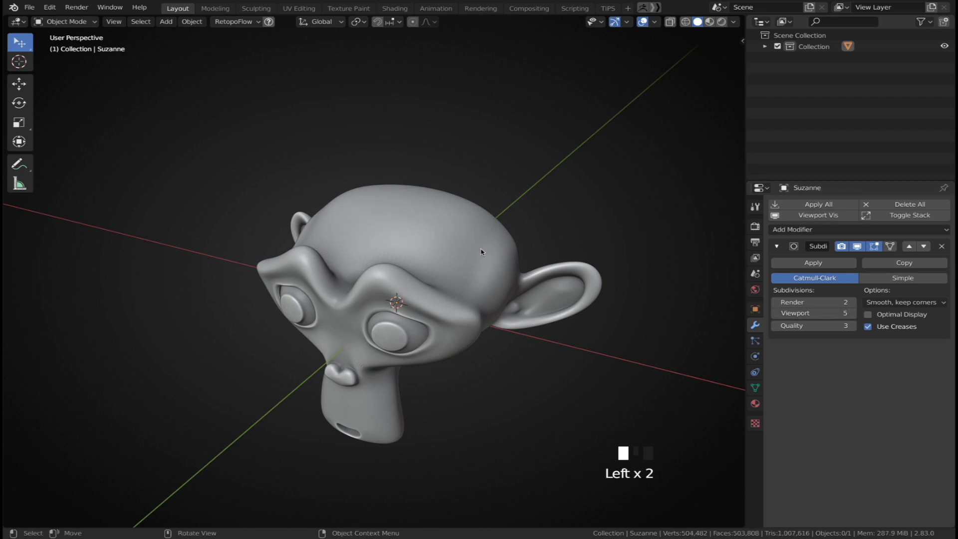
click(778, 313)
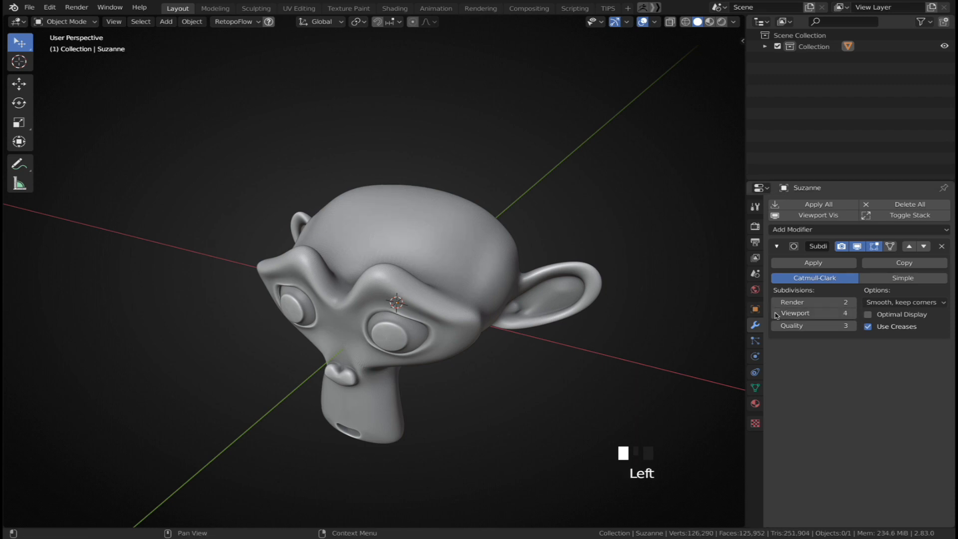
click(777, 314)
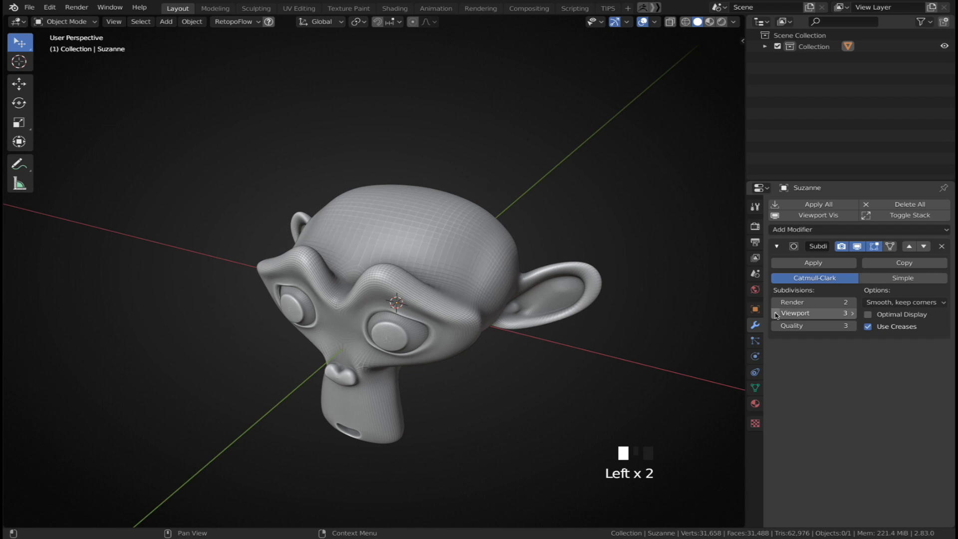
click(778, 314)
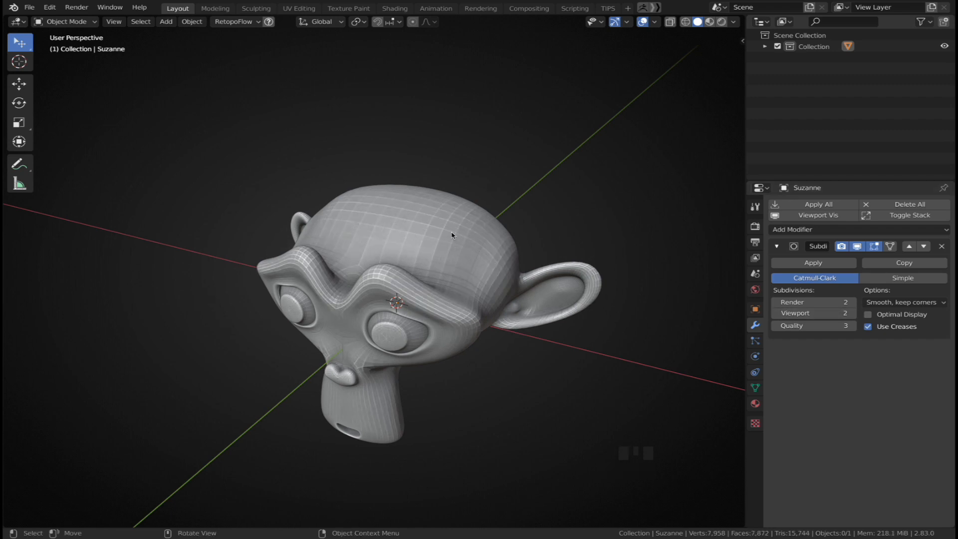
Select the monkey and apply Shade Smooth to it
click(492, 236)
right_click(492, 236)
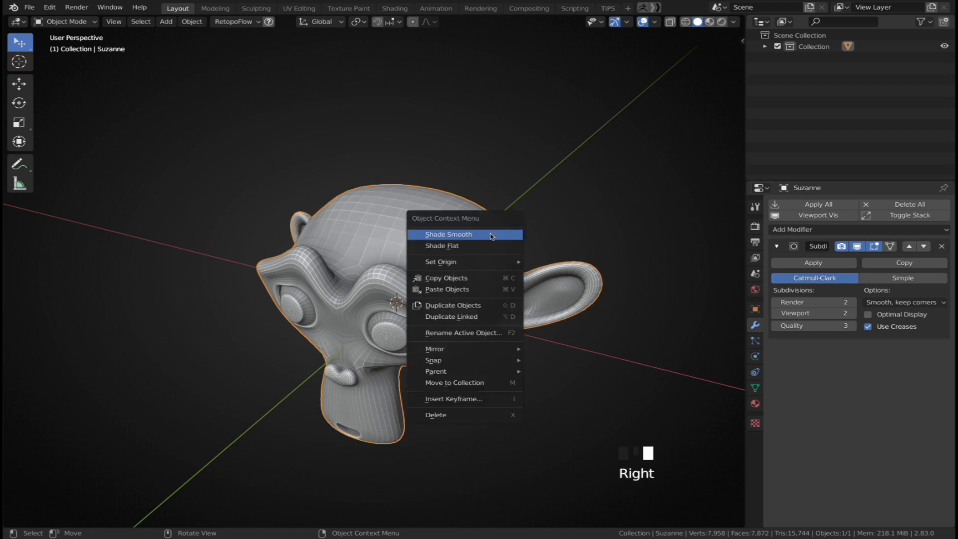
click(492, 235)
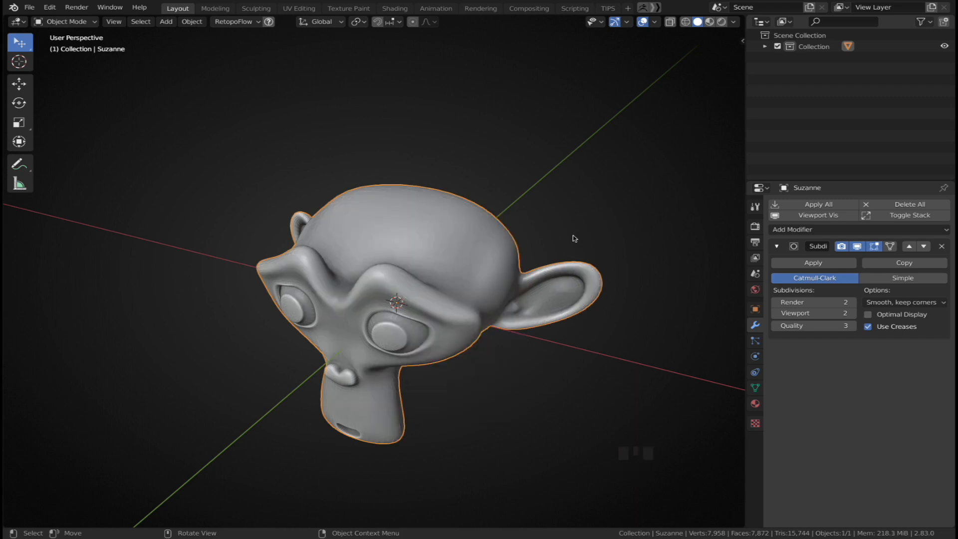
Switch the modifier's subdivision algorithm to Simple
click(876, 278)
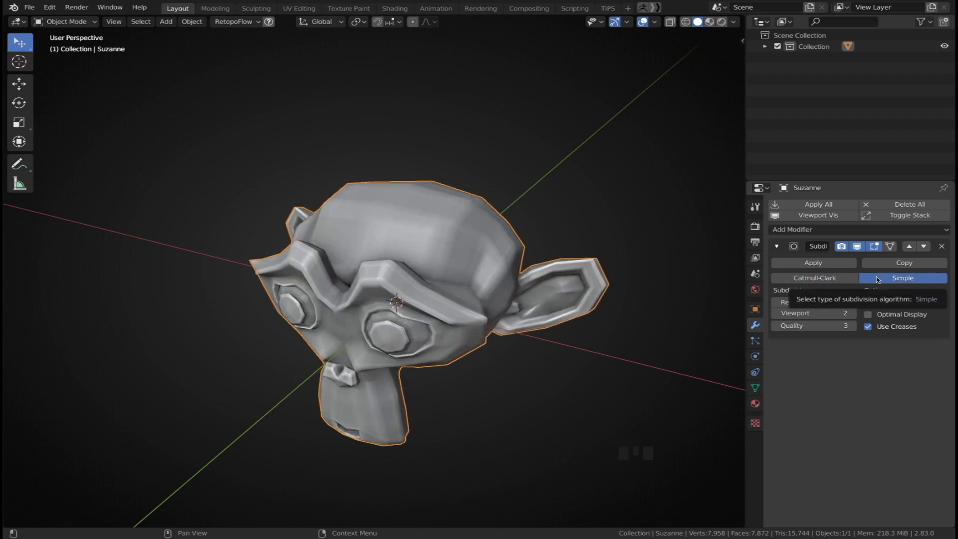
shift+middle_drag(584, 345, 484, 229)
Add a plane, enter Edit Mode and subdivide its face
key(shift+a)
mouse_move(484, 228)
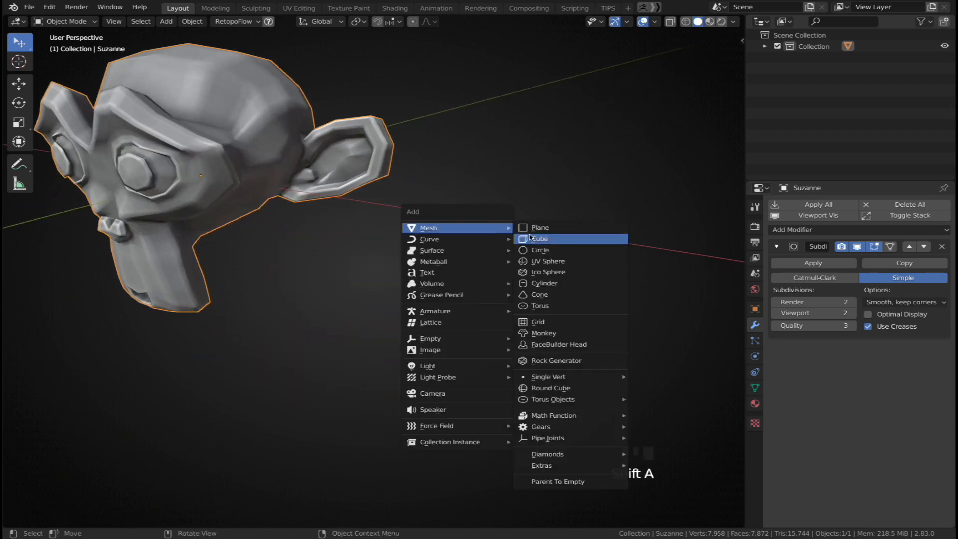
click(533, 228)
middle_drag(532, 230, 469, 257)
key(Tab)
right_click(470, 257)
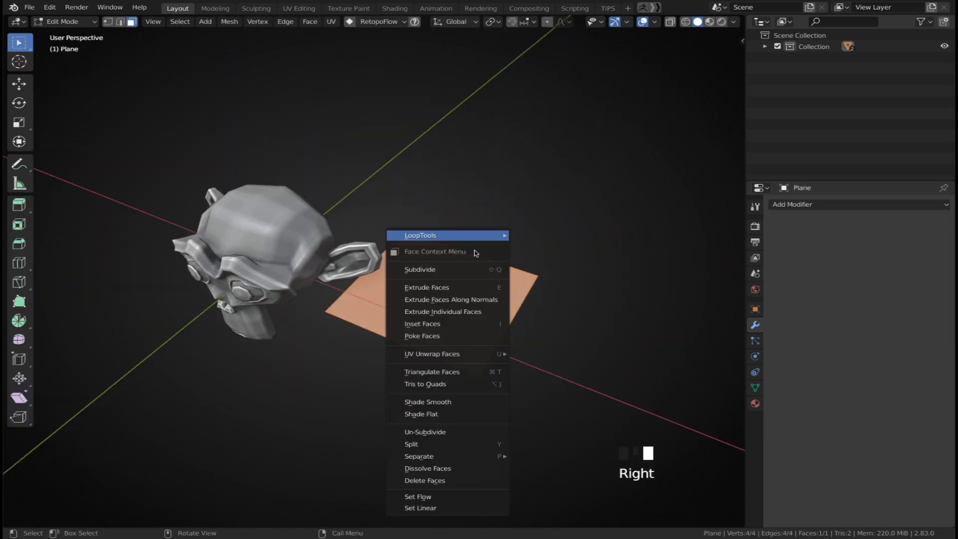
click(425, 269)
right_click(522, 276)
click(521, 276)
right_click(522, 276)
click(521, 276)
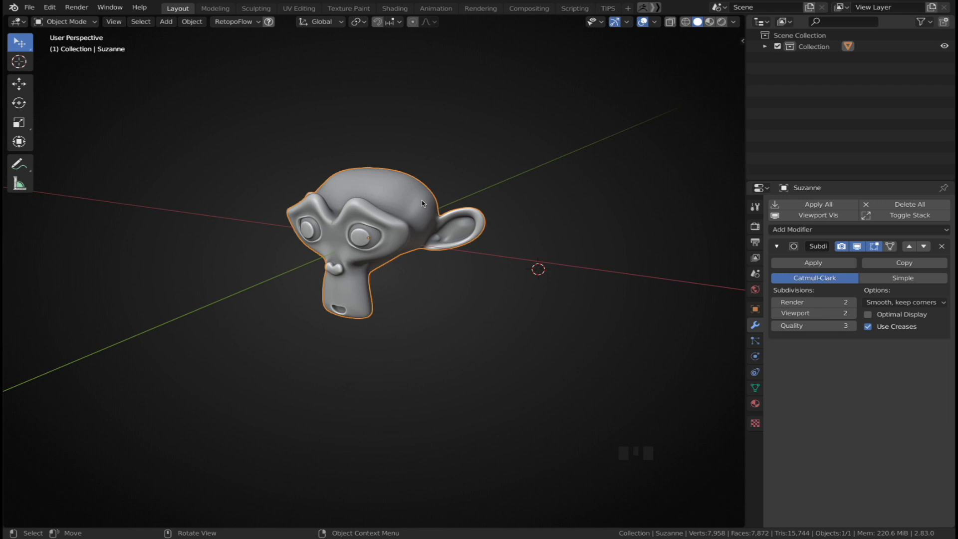
Hide the monkey and add a UV Sphere
key(h)
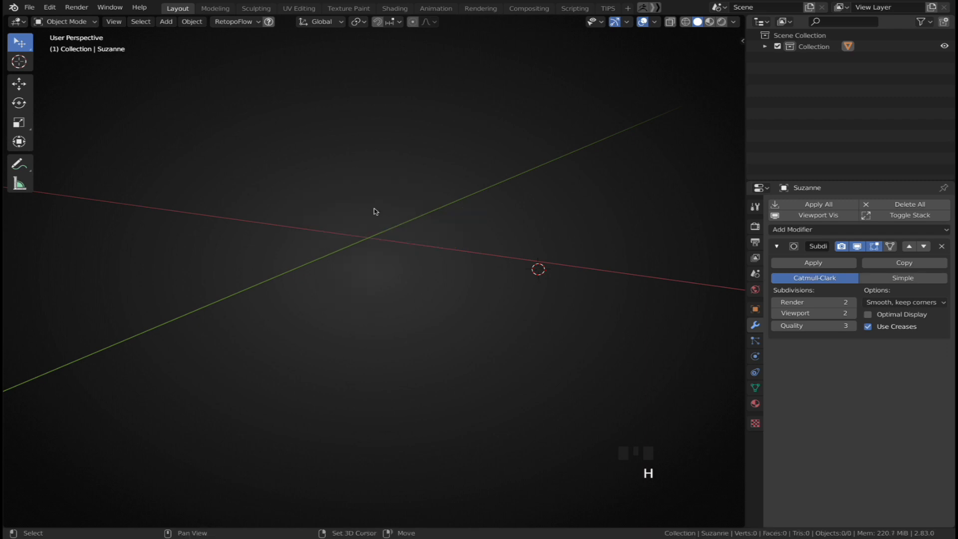
key(shift+a)
mouse_move(371, 236)
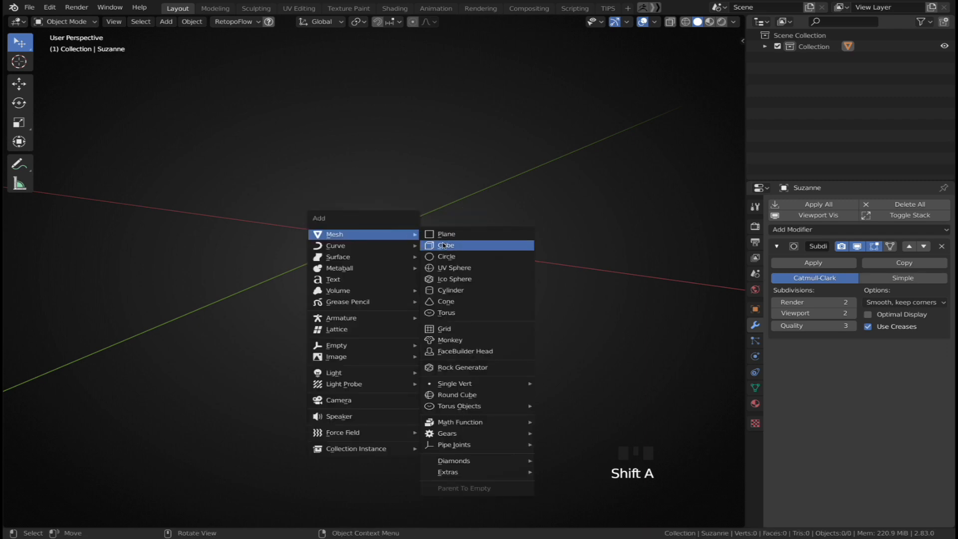
click(452, 268)
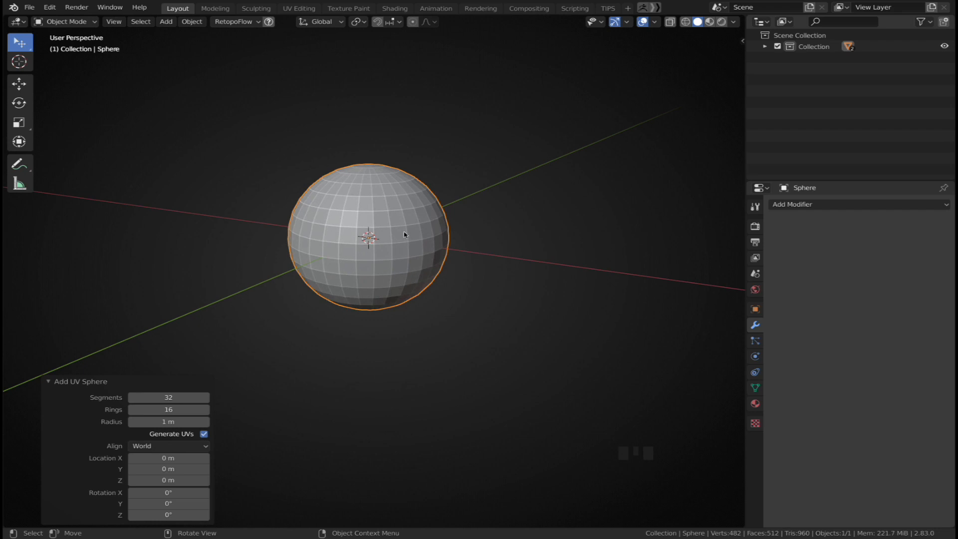
Shade the sphere smooth and add a Subdivision Surface modifier to it
right_click(404, 227)
click(403, 225)
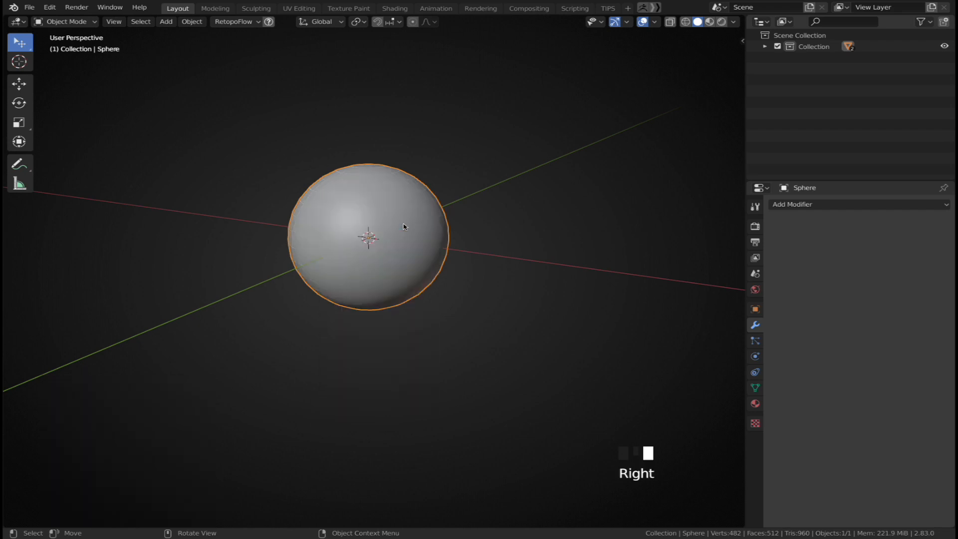
click(826, 204)
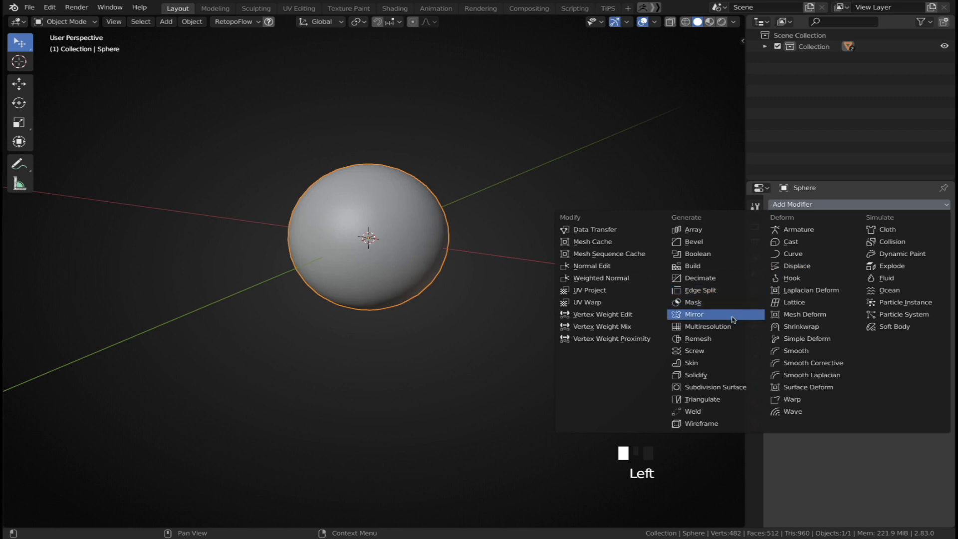
click(713, 387)
Set the sphere's Subdivision Surface viewport levels to 3
click(853, 313)
click(853, 313)
middle_drag(466, 235, 474, 263)
scroll(472, 255, up, 6)
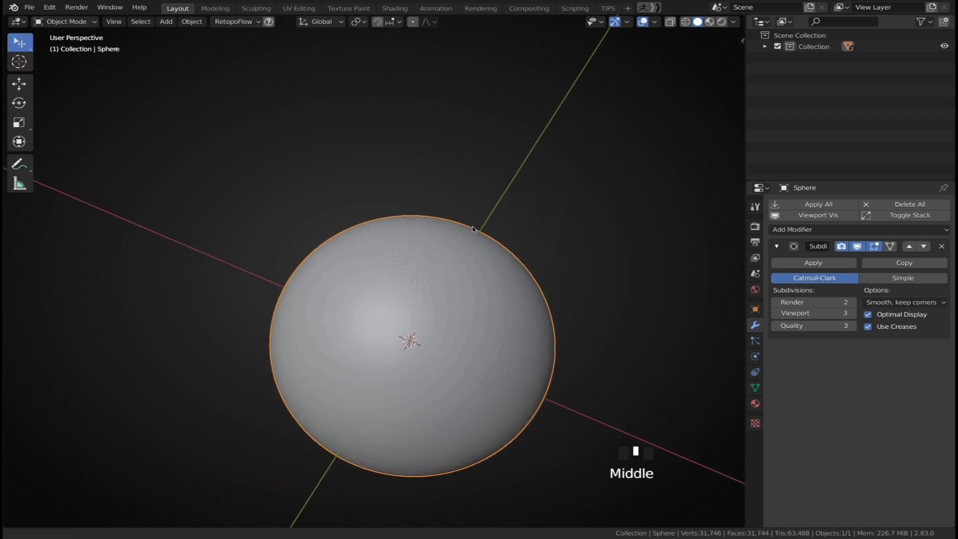
mouse_move(478, 213)
middle_down()
mouse_move(517, 223)
mouse_move(471, 193)
middle_up()
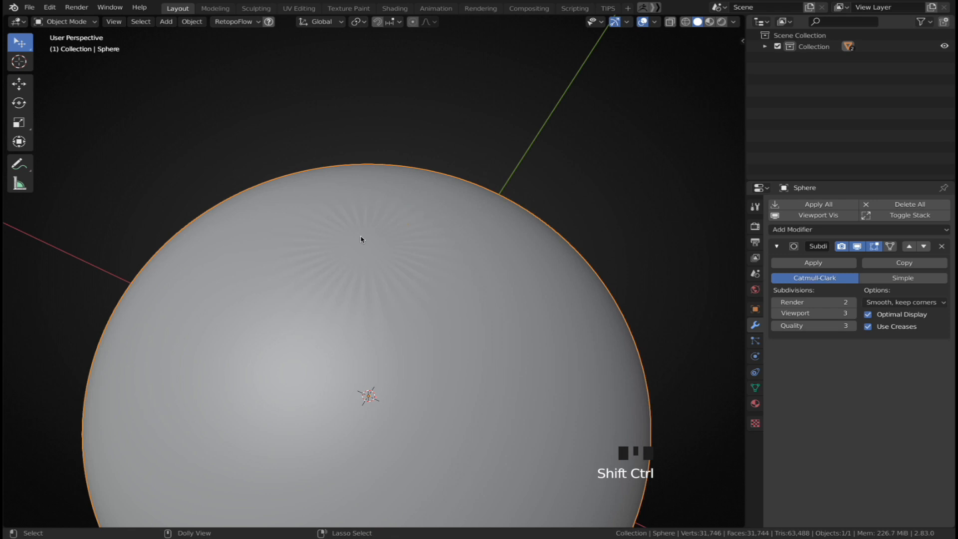
scroll(363, 241, down, 2)
In Edit Mode, select a vertex on the sphere's upper surface and dissolve it, then return to Object Mode
click(390, 342)
key(Tab)
middle_drag(389, 341, 375, 252)
key(1)
click(376, 249)
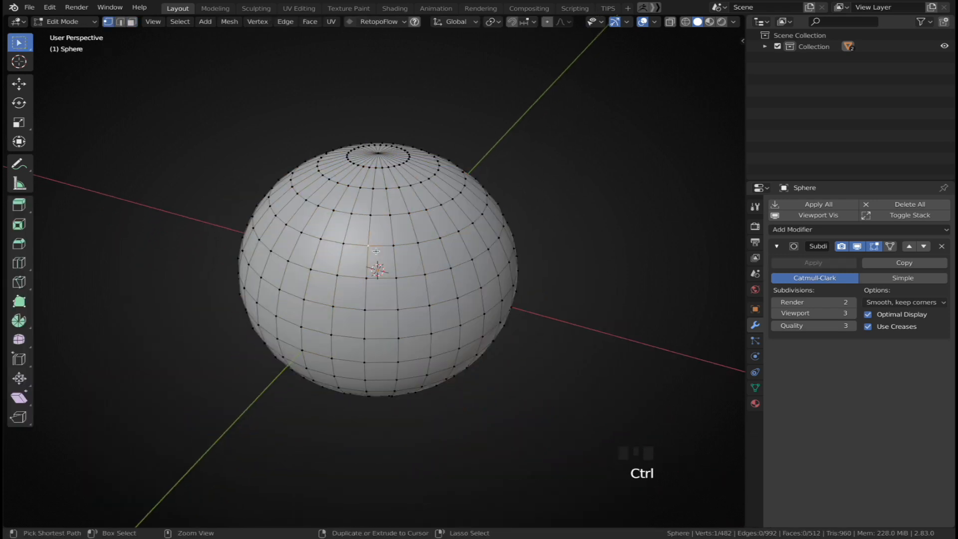
key(ctrl+x)
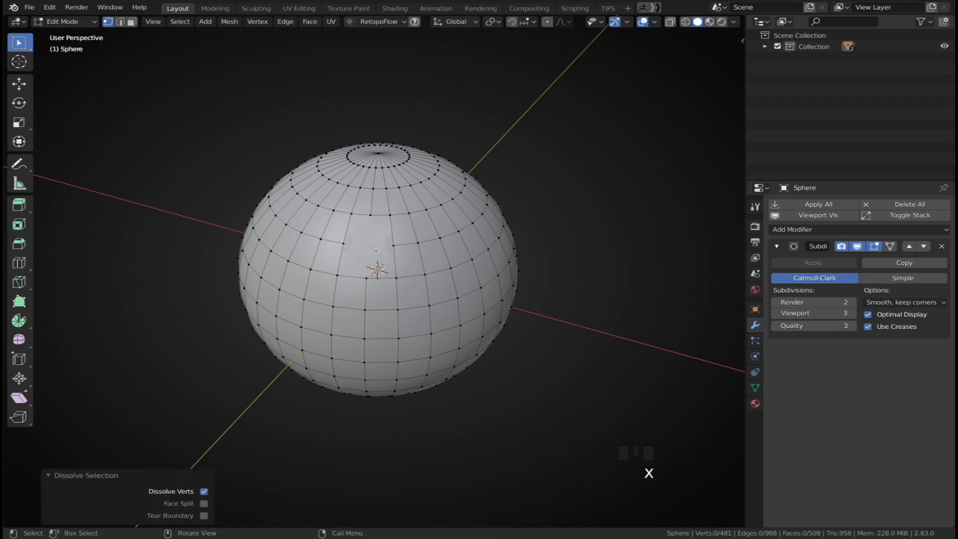
key(Tab)
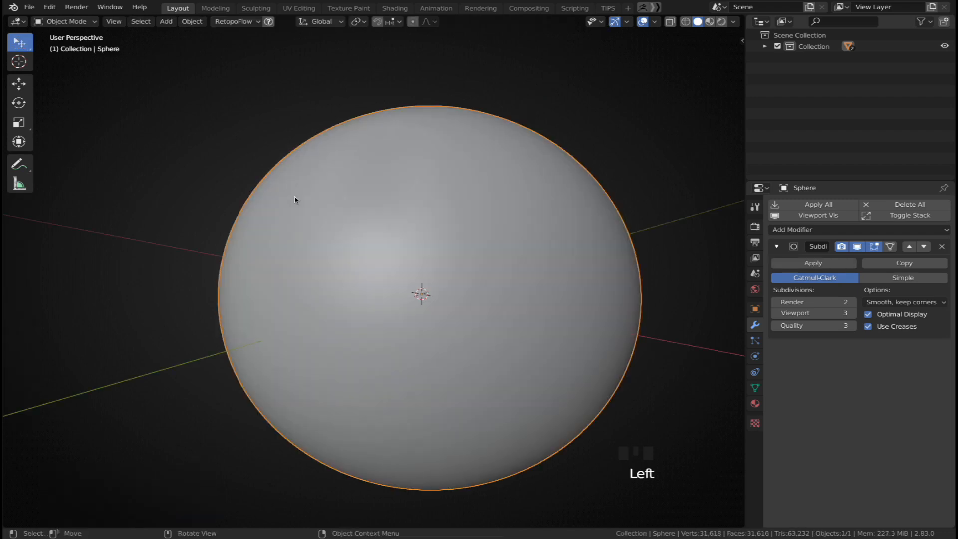
Remove the sphere from the scene and add a cube
middle_drag(303, 213, 587, 205)
ctrl+shift+drag(692, 107, 613, 162)
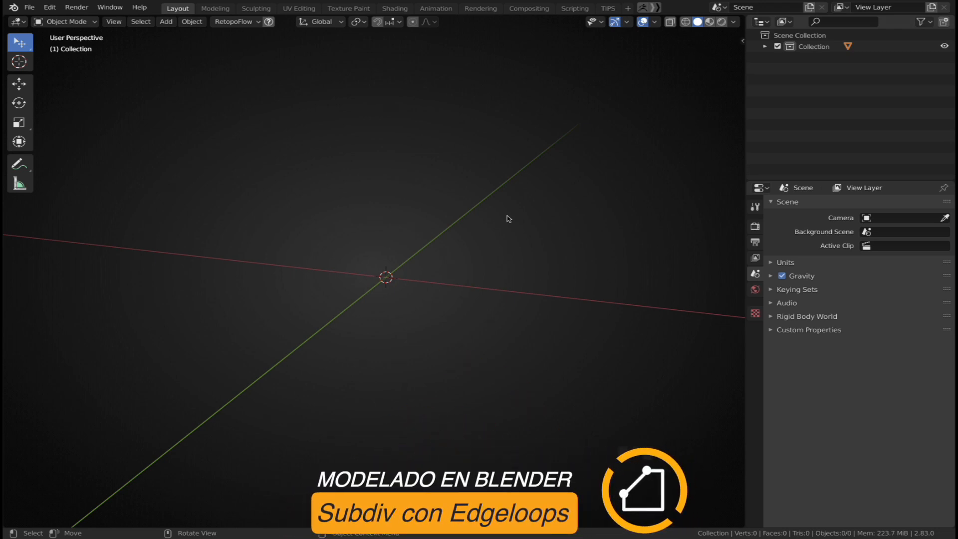
key(shift+a)
mouse_move(510, 214)
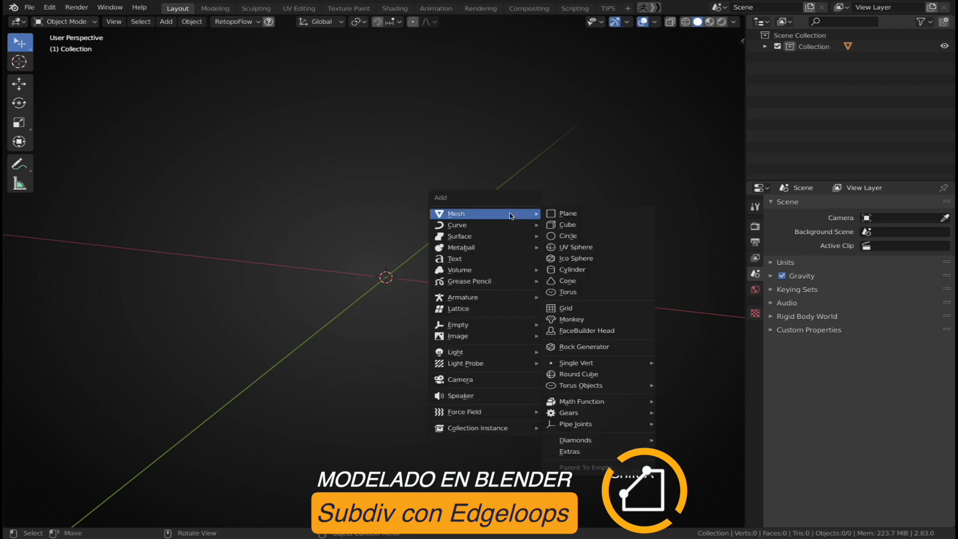
click(599, 230)
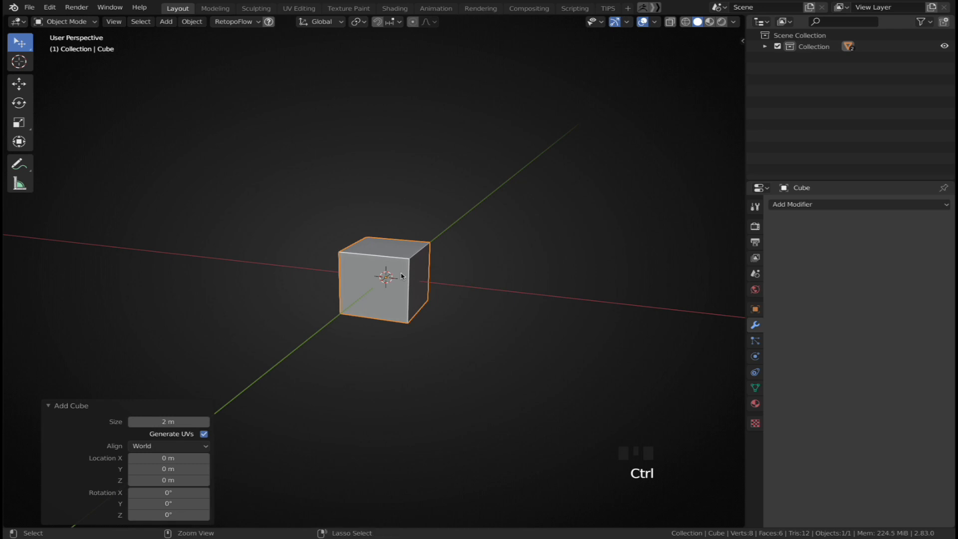
Add a Subdivision Surface modifier to the cube, trying levels 3 and 1, and set it to level 4
key(ctrl+3)
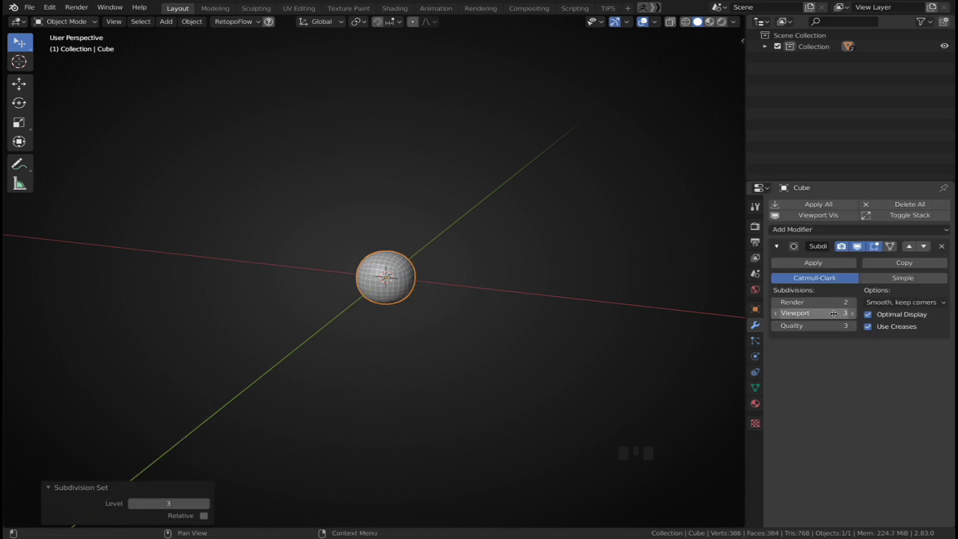
key(ctrl+1)
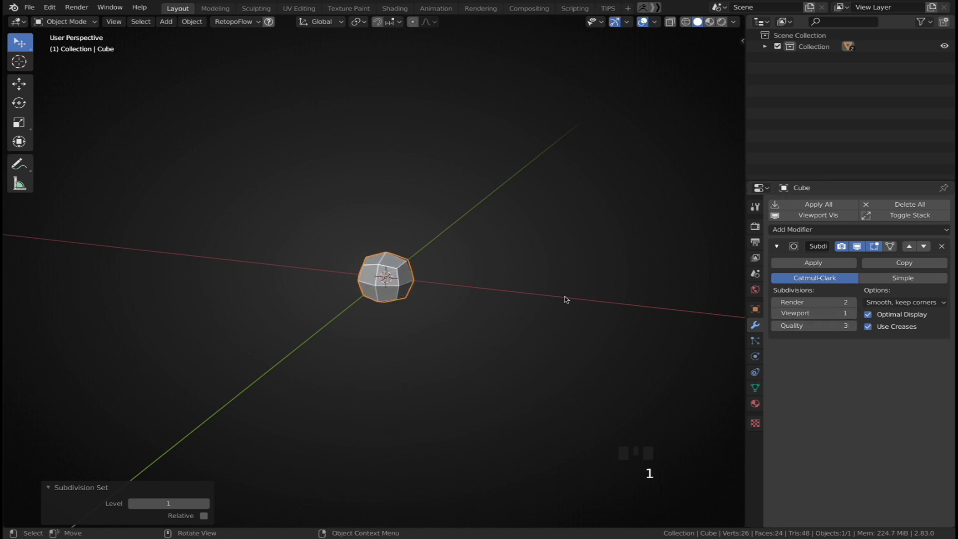
key(ctrl+4)
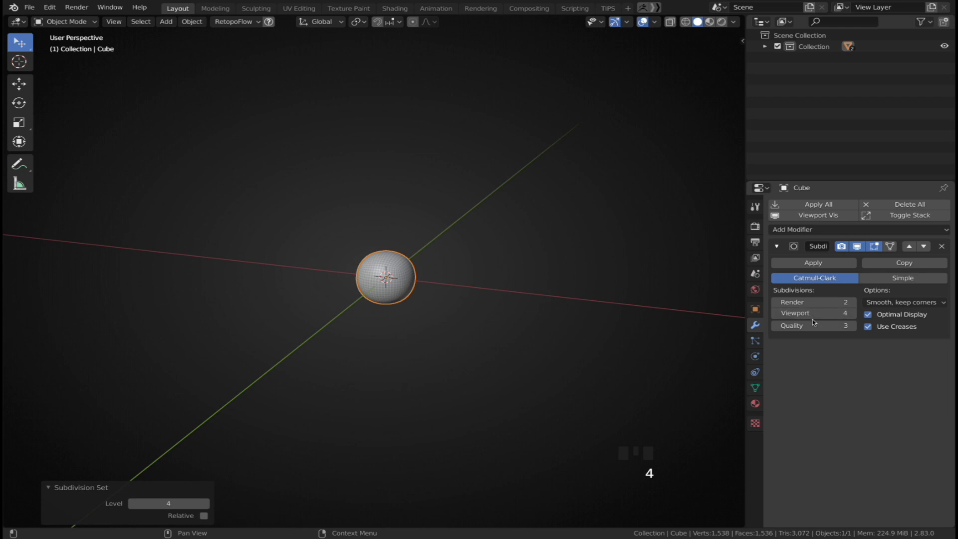
Enter Edit Mode on the cube and display its cage on the subdivided surface
scroll(433, 290, up, 5)
shift+middle_drag(434, 290, 413, 272)
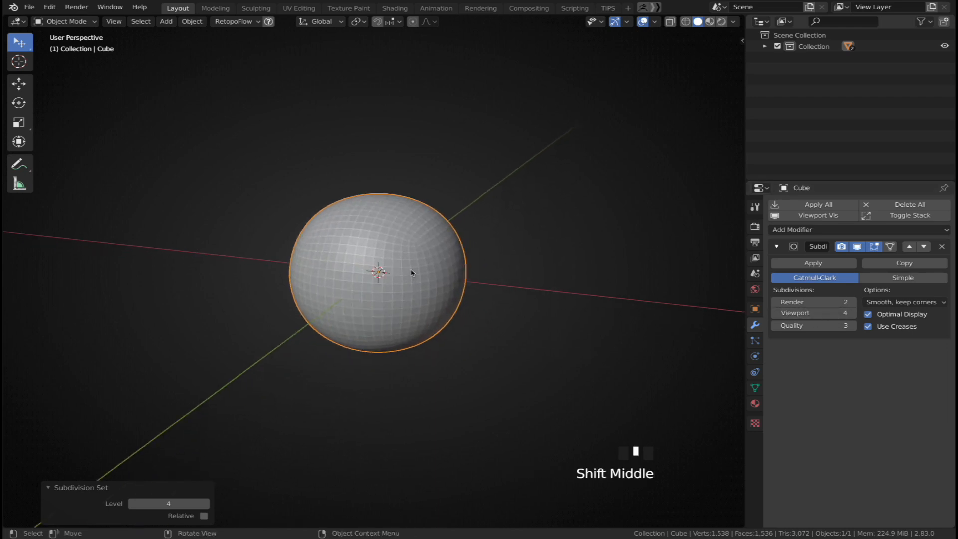
right_click(429, 248)
click(430, 248)
key(Tab)
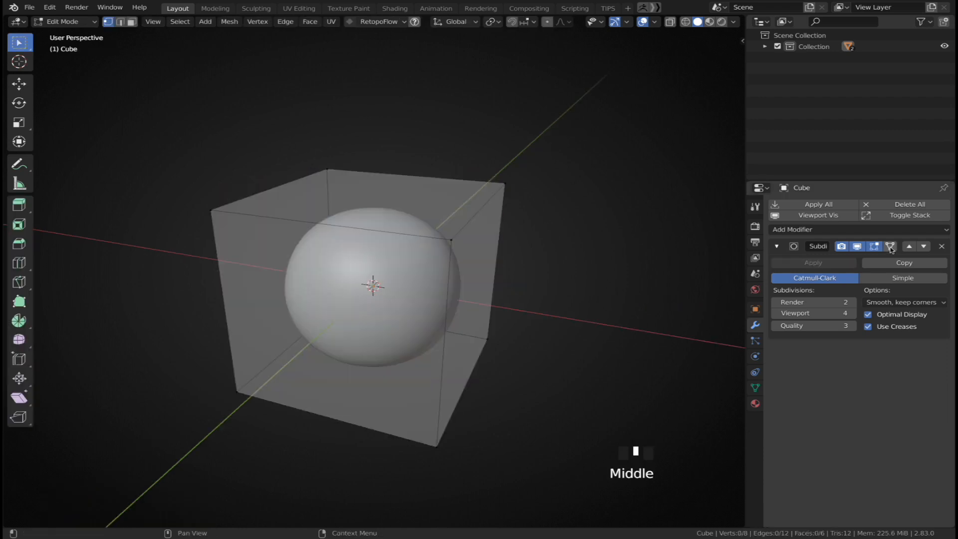
click(891, 247)
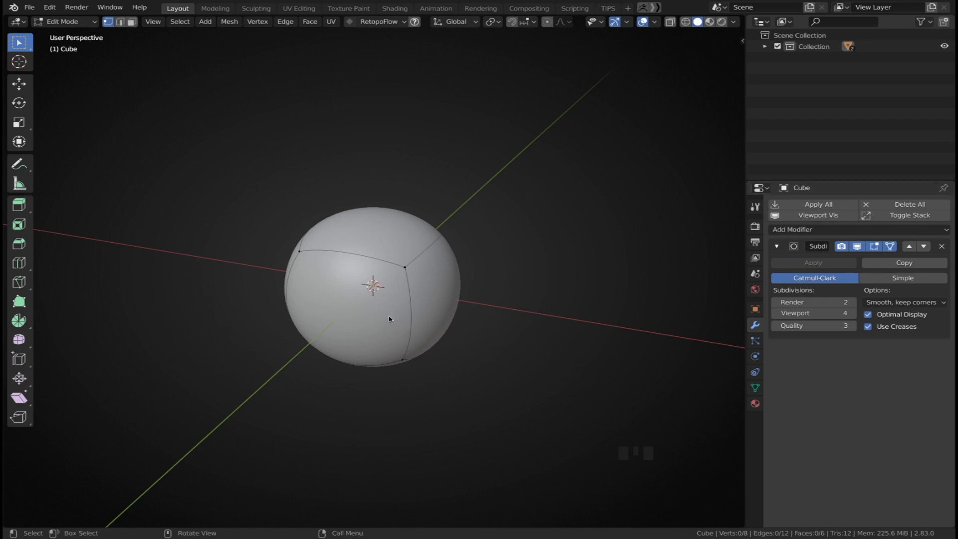
Insert a loop cut across the cube and undo it
key(ctrl+r)
click(373, 295)
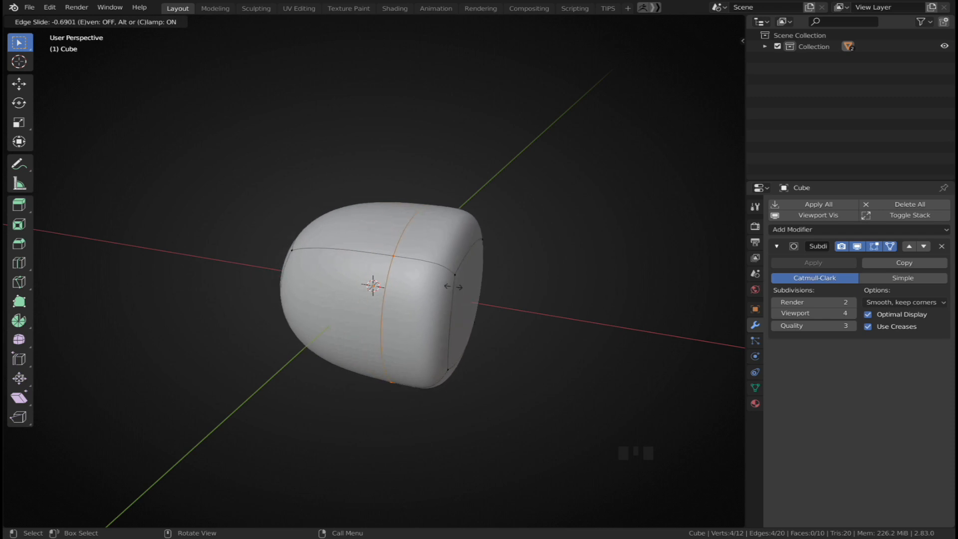
click(533, 302)
key(ctrl+z)
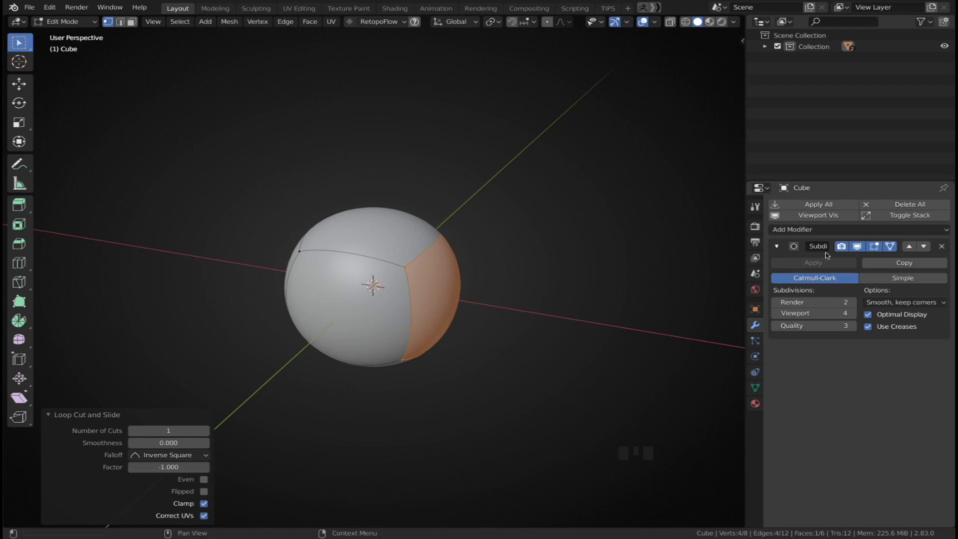
Hide the modifier in Edit Mode and insert a loop cut slid fully toward one end of the cube
click(858, 247)
key(ctrl+r)
click(387, 234)
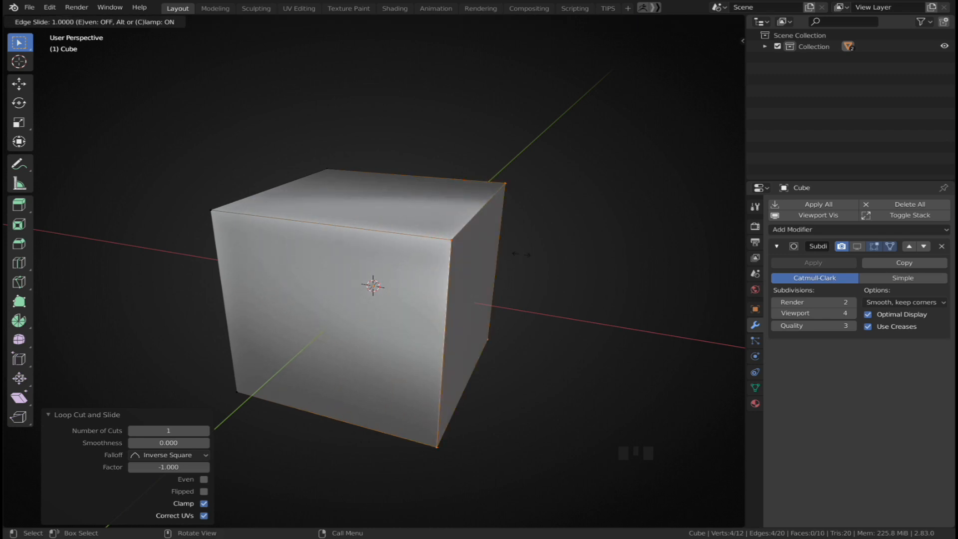
click(520, 255)
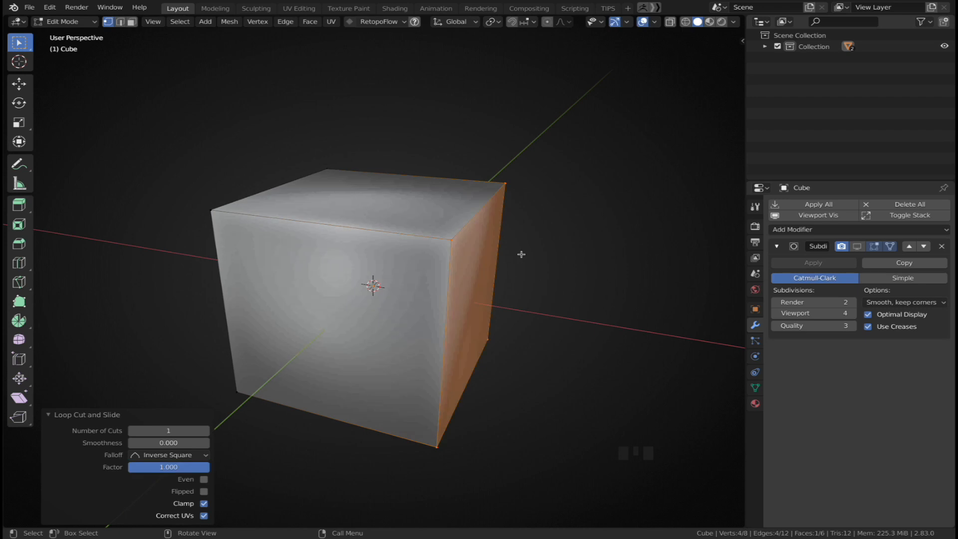
click(756, 207)
click(791, 284)
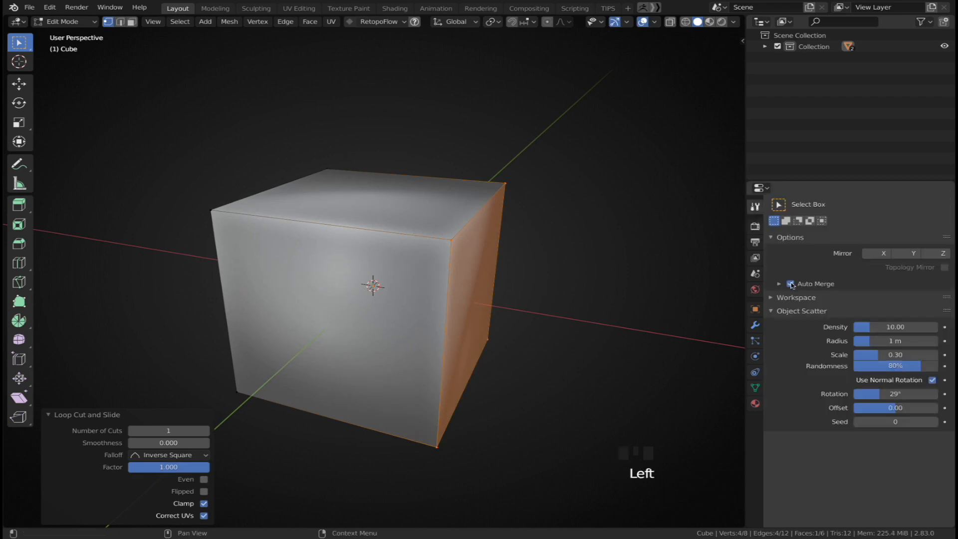
click(792, 284)
click(756, 325)
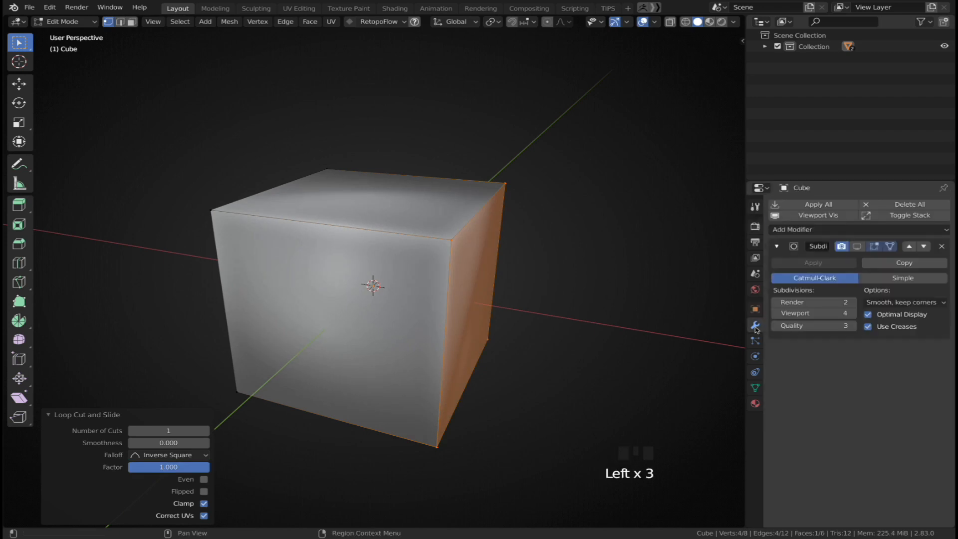
Show the modifier in Edit Mode again and place the loop cut at factor 0.777 near the cube's end
click(858, 246)
key(ctrl+r)
click(362, 254)
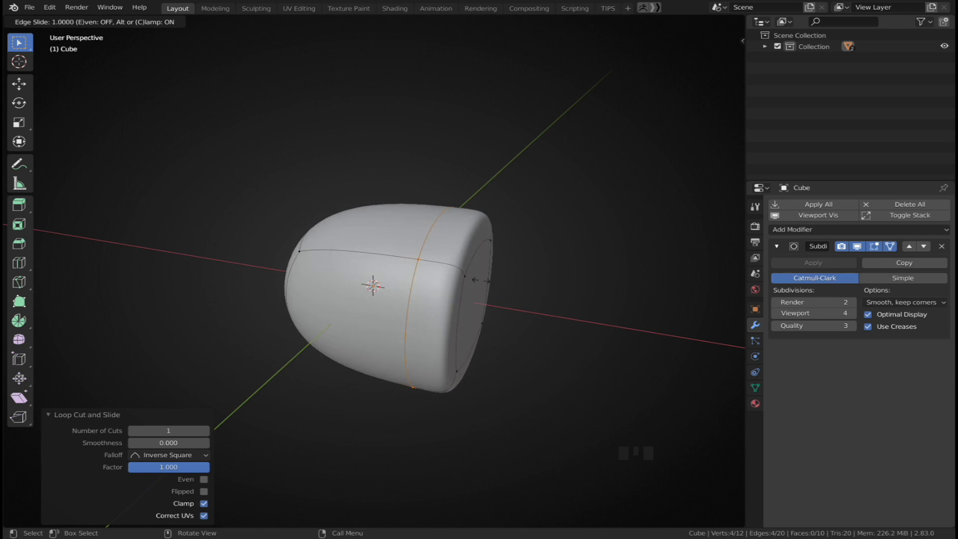
click(451, 272)
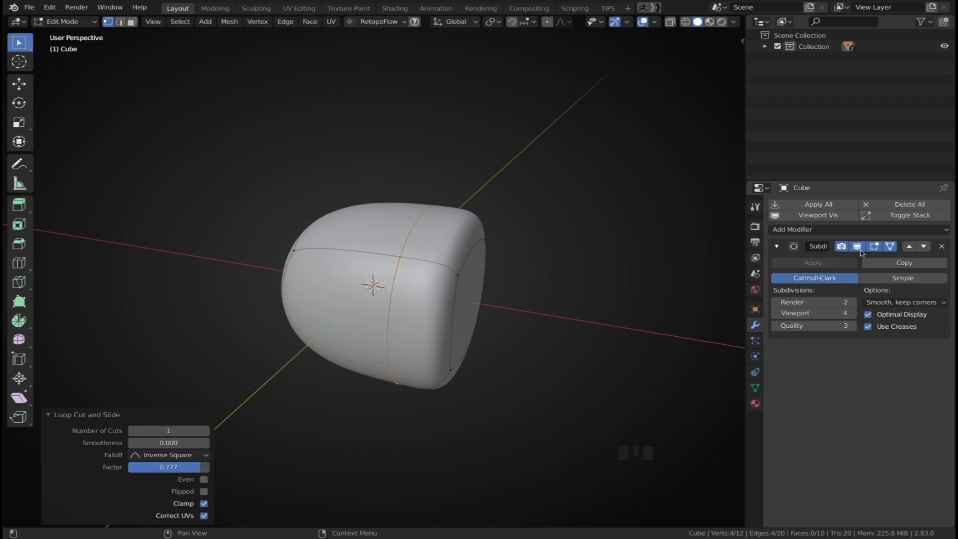
Turn off the cage-on-surface display and edge-slide the loop to factor -0.850
click(890, 246)
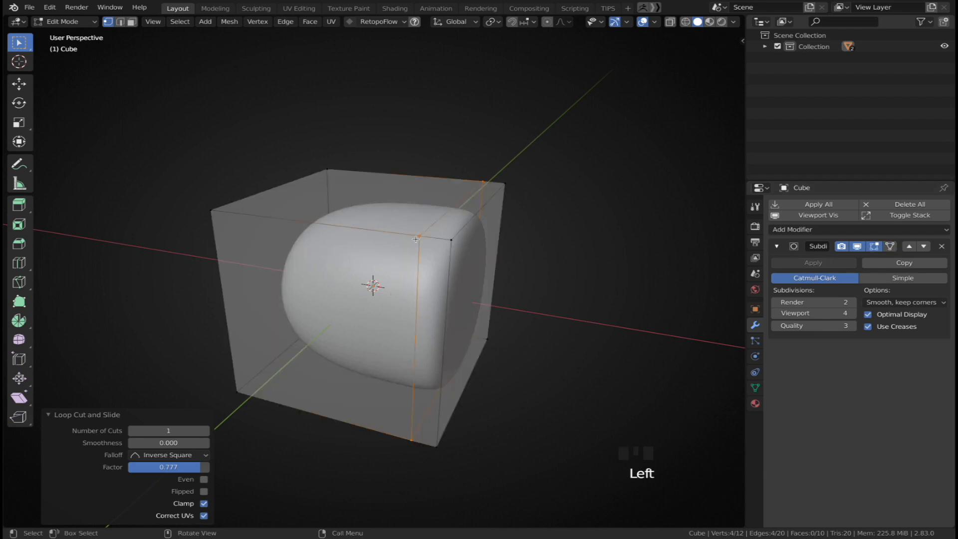
middle_drag(425, 234, 473, 256)
key(g)
key(g)
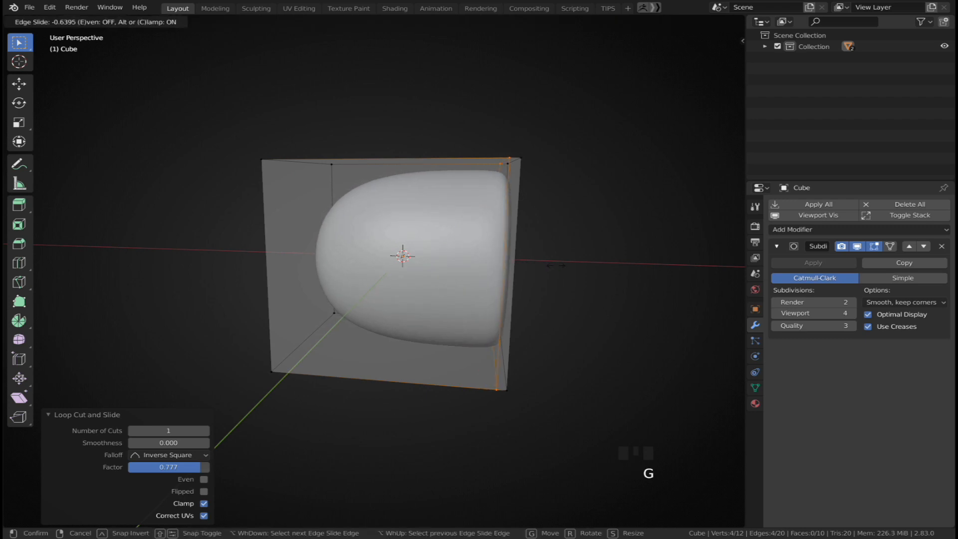
click(583, 266)
middle_drag(583, 266, 565, 284)
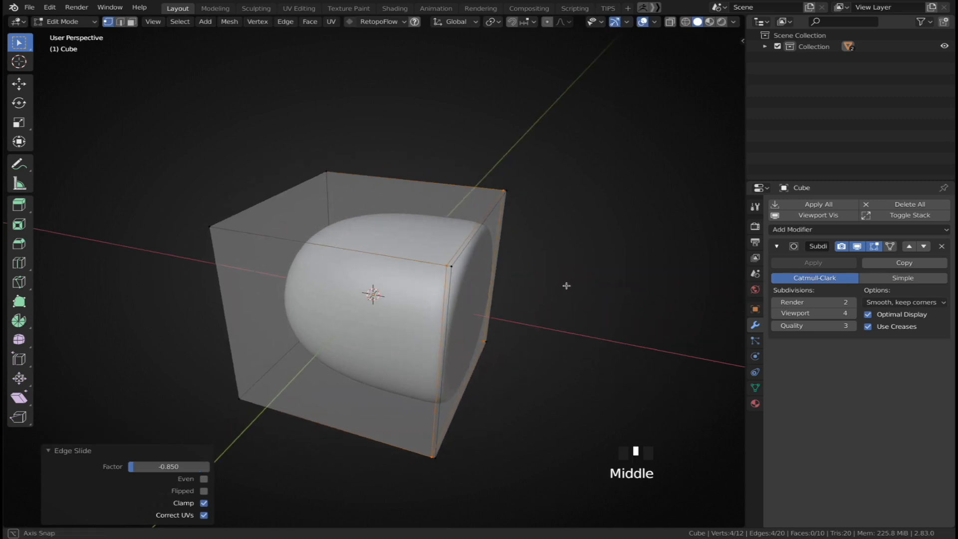
Compare the loop with the modifier's cage and Edit Mode display toggled on and off
click(891, 248)
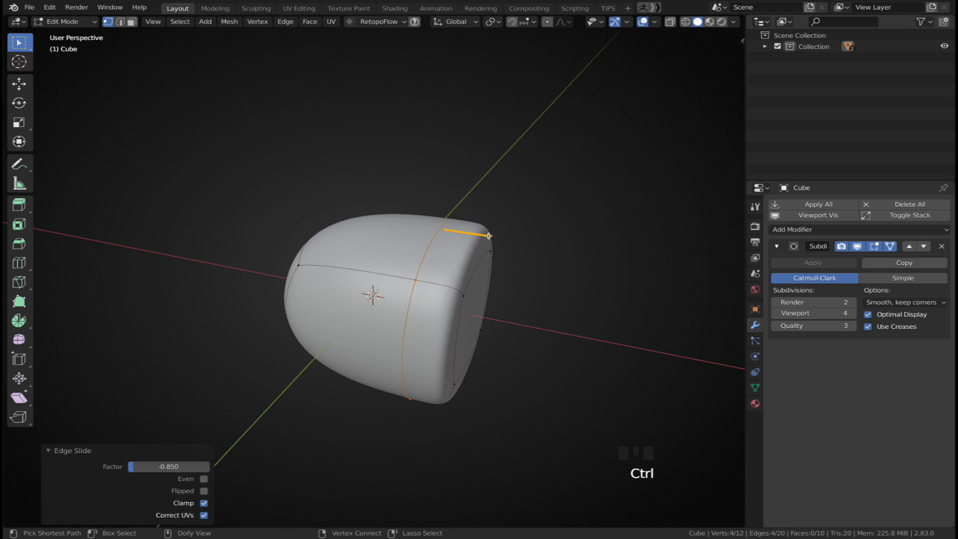
click(858, 248)
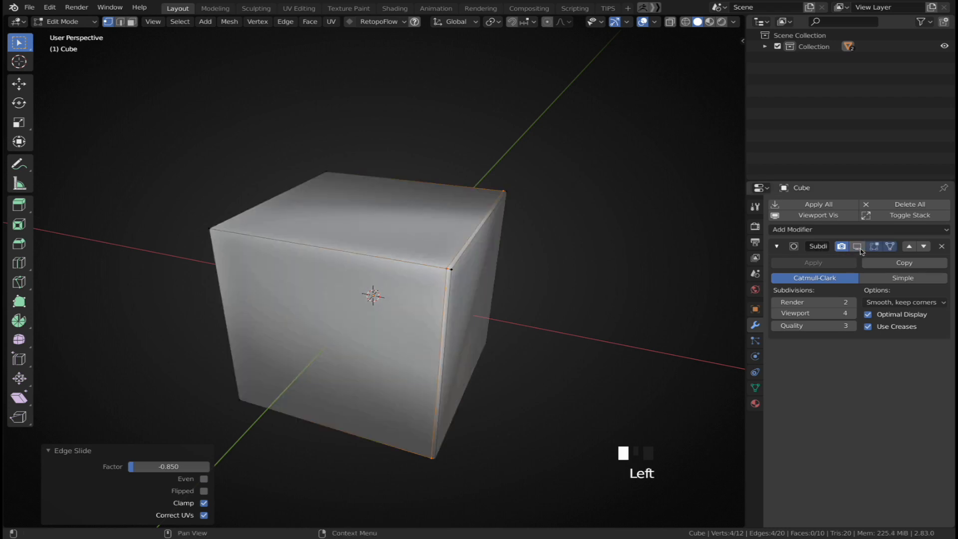
click(858, 247)
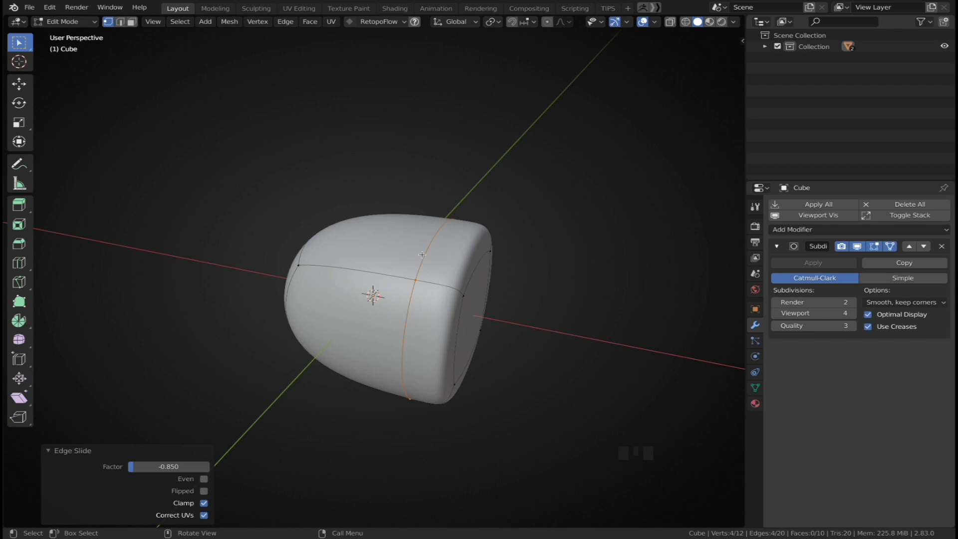
key(g)
key(g)
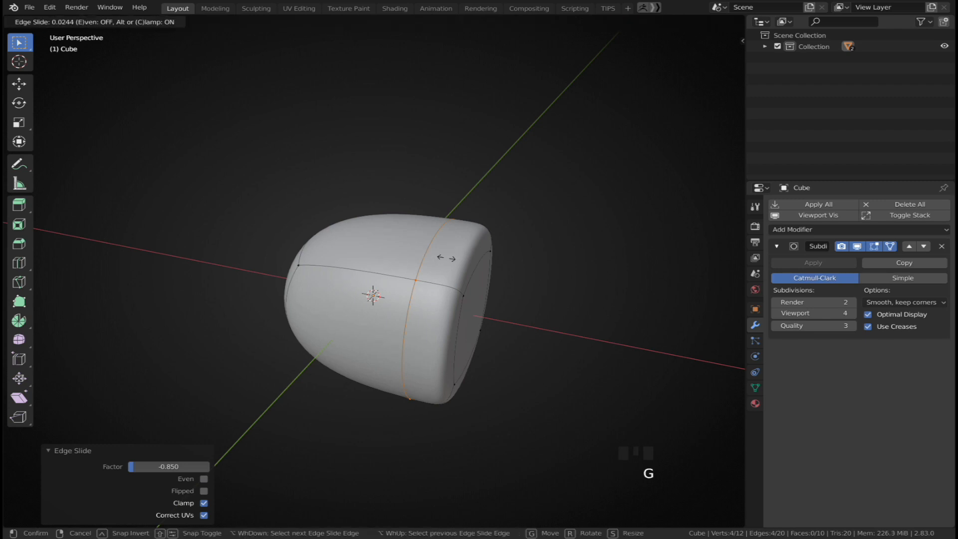
right_click(735, 293)
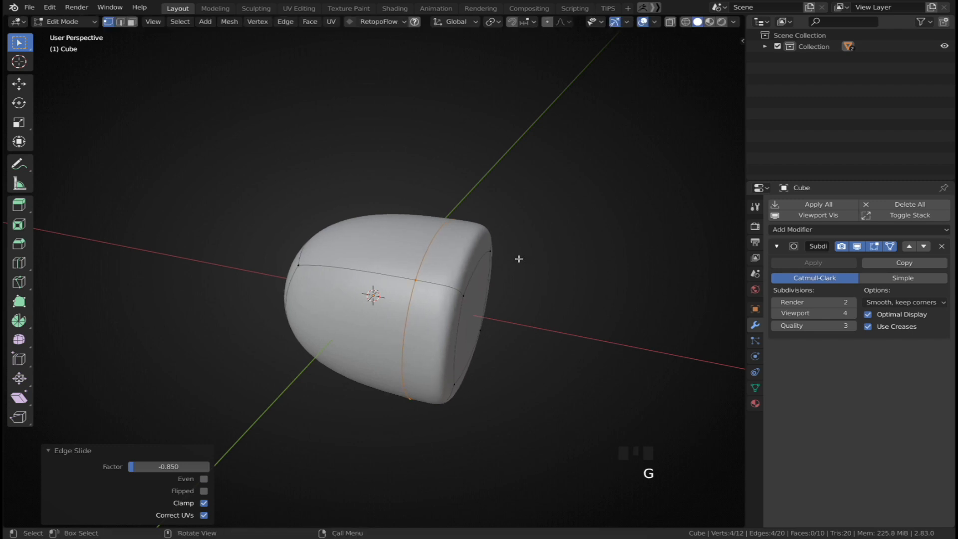
Insert a loop cut near the cube's opposite end at factor -0.874
key(ctrl+r)
click(339, 269)
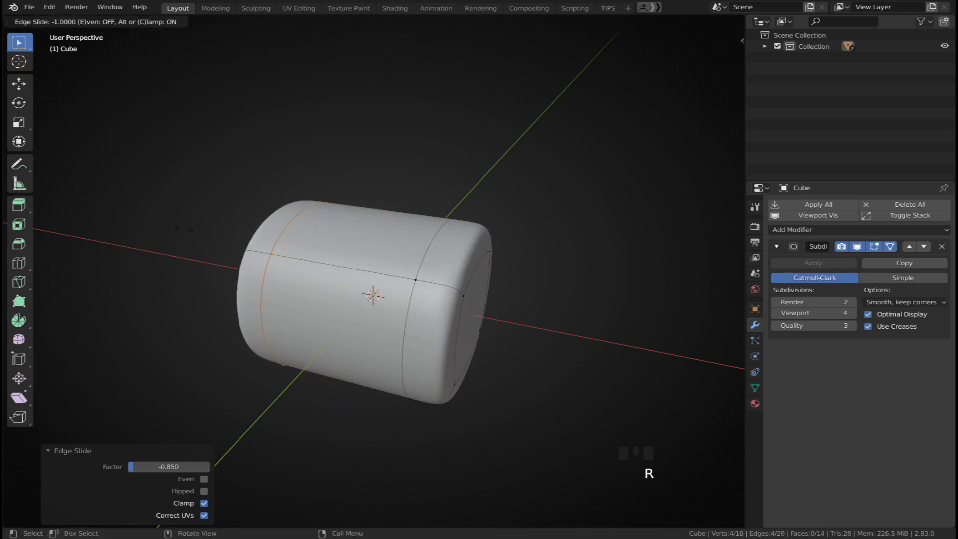
click(241, 241)
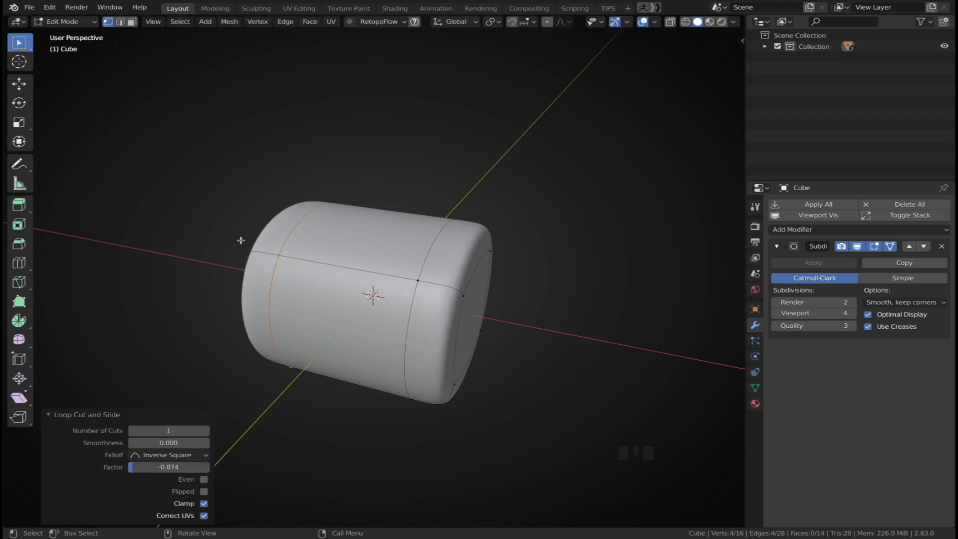
Insert a centered loop cut across the middle of the cube
key(ctrl+r)
click(369, 270)
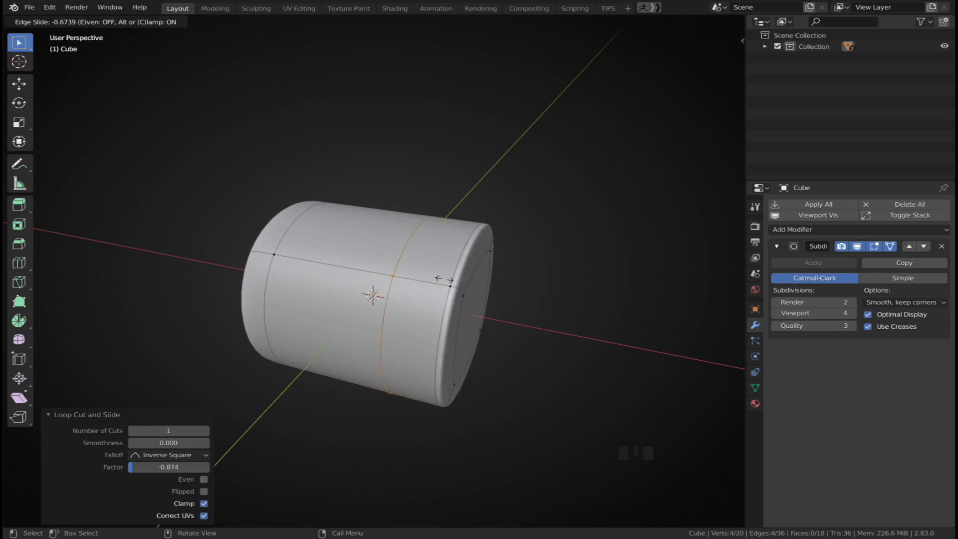
right_click(412, 272)
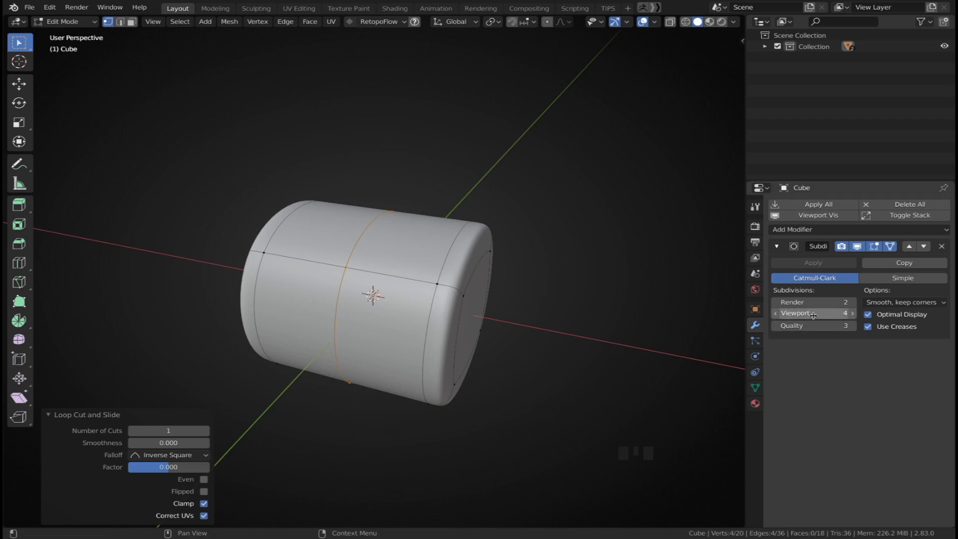
click(777, 314)
click(776, 313)
click(776, 318)
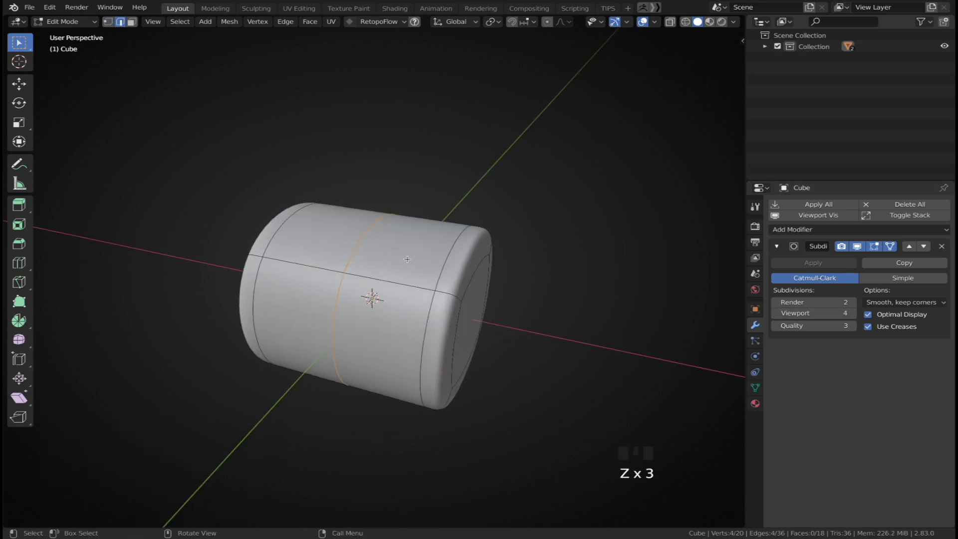
Dissolve the middle edge loop, then select and dissolve the two remaining added loops
key(ctrl+x)
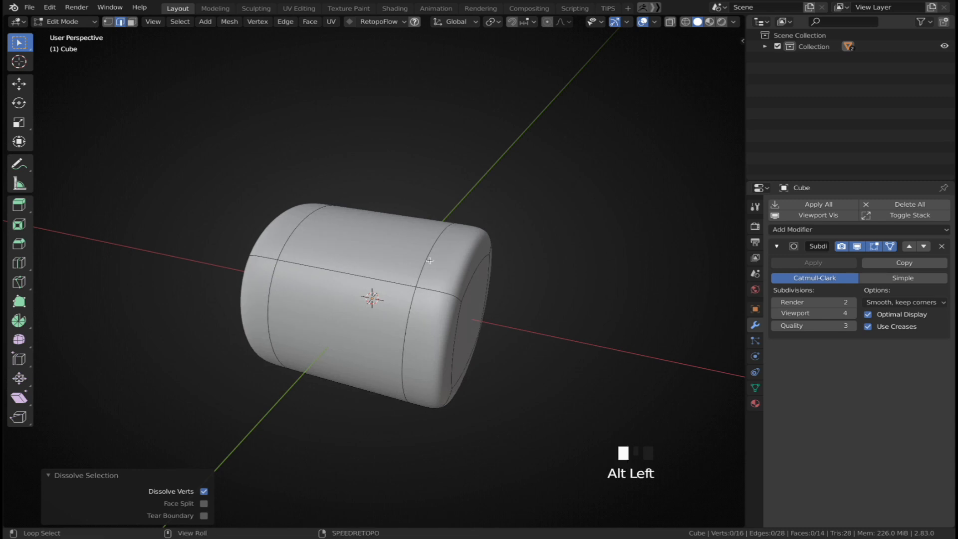
alt+click(430, 261)
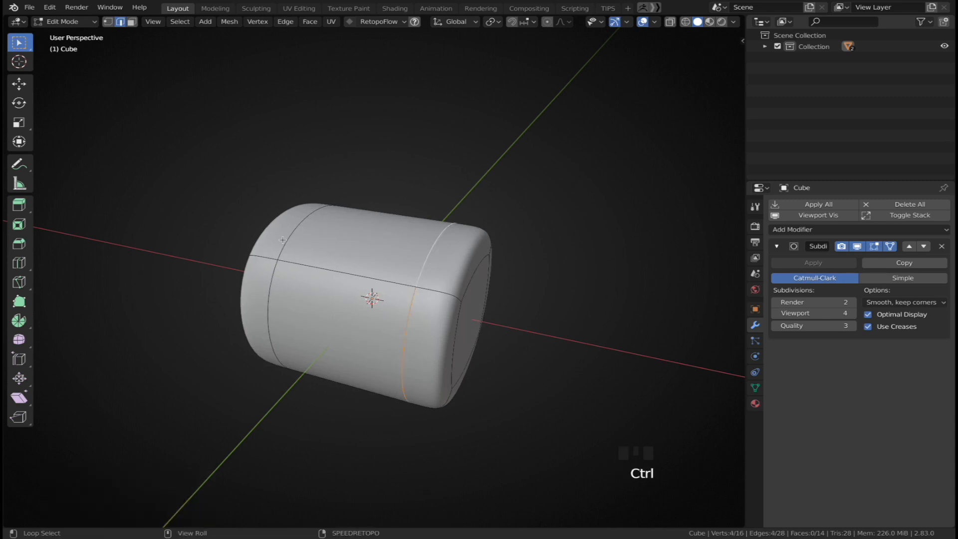
alt+shift+click(282, 240)
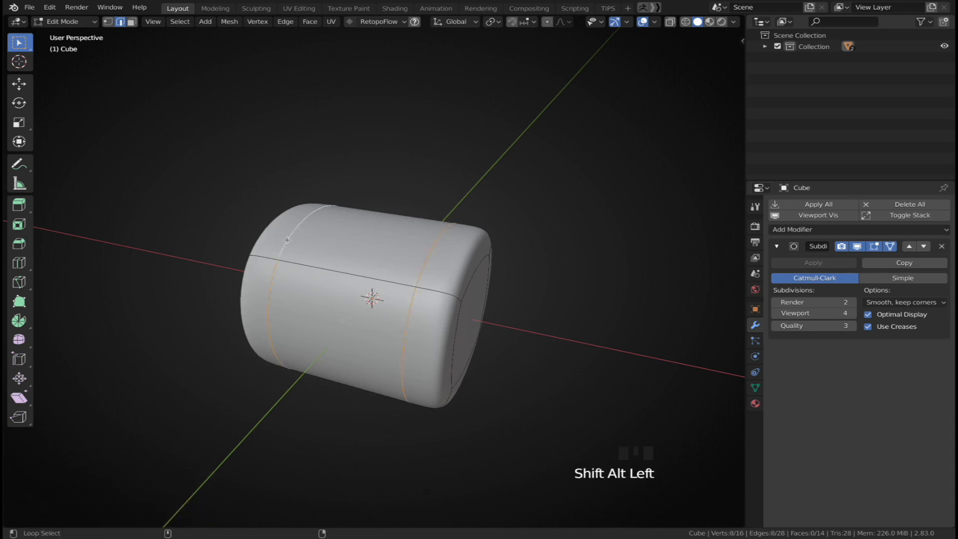
key(ctrl+x)
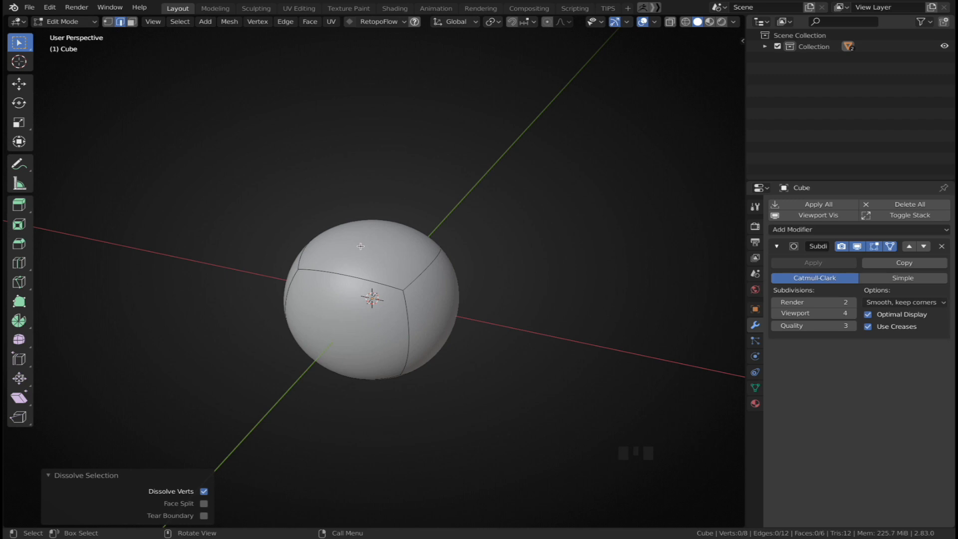
Select the whole cube and try a two-segment bevel on all its edges
key(a)
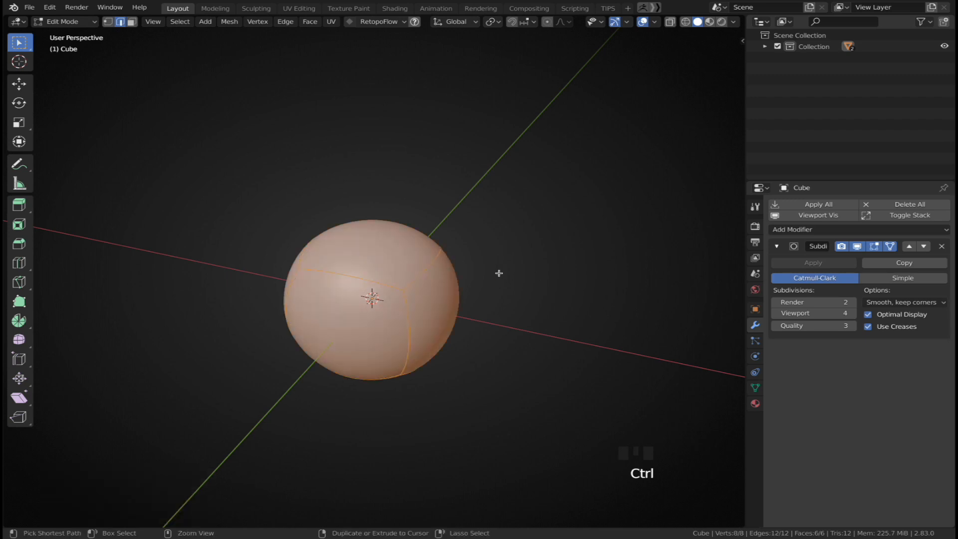
key(ctrl+b)
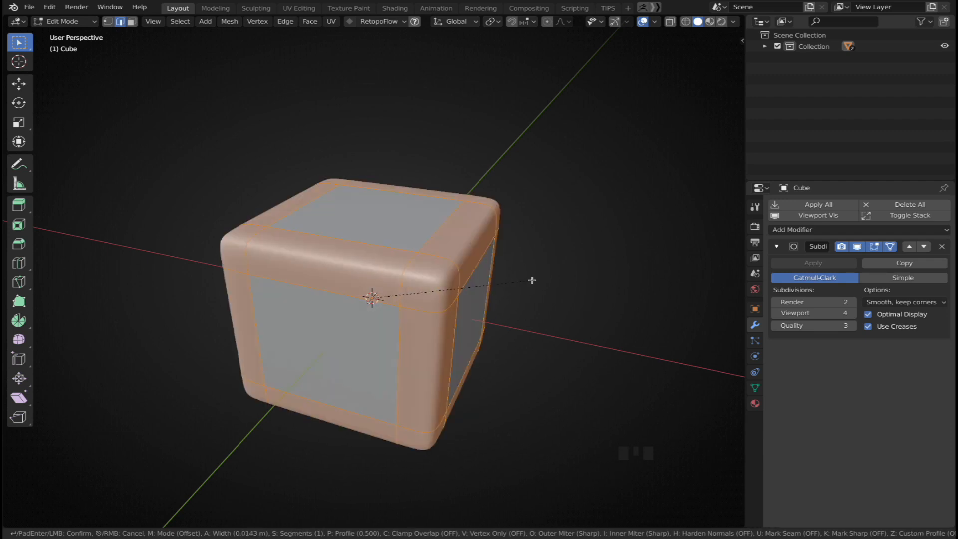
scroll(532, 280, up, 1)
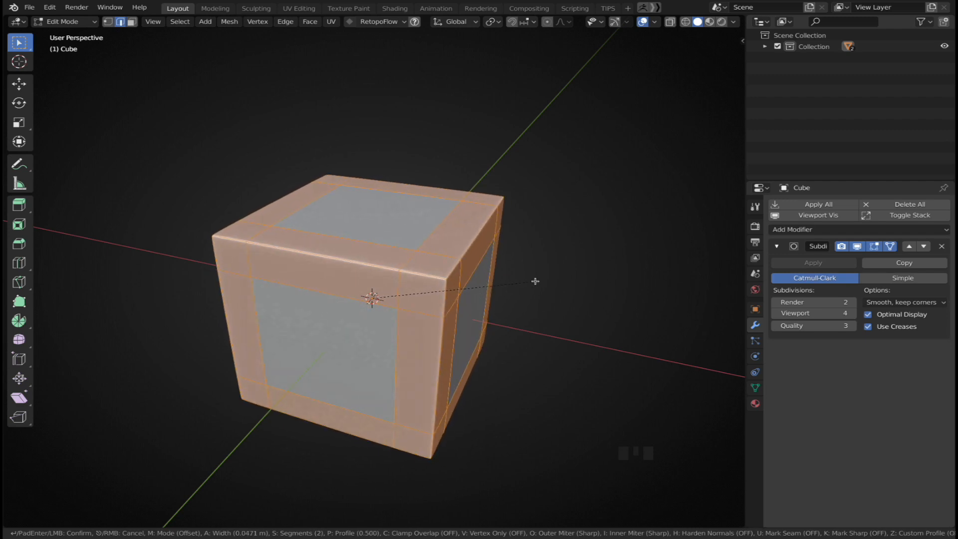
right_click(536, 281)
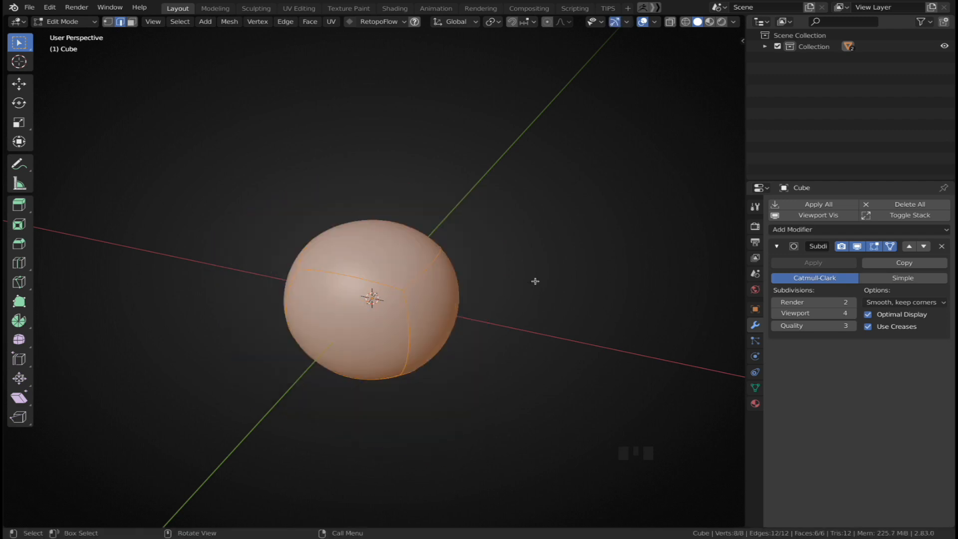
Hide the modifier in Edit Mode to preview the bevel on the plain cage, then cancel and show it again
click(857, 246)
key(ctrl+b)
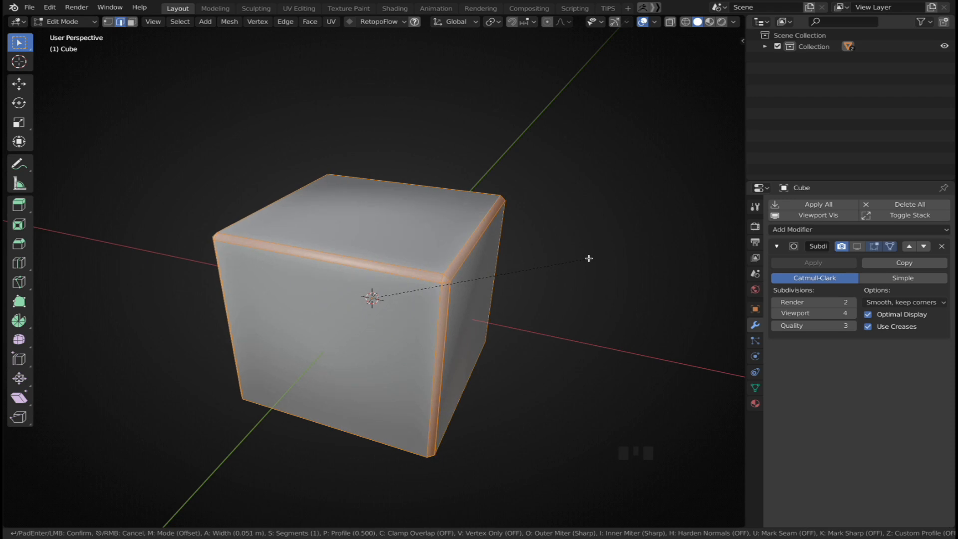
scroll(589, 258, up, 1)
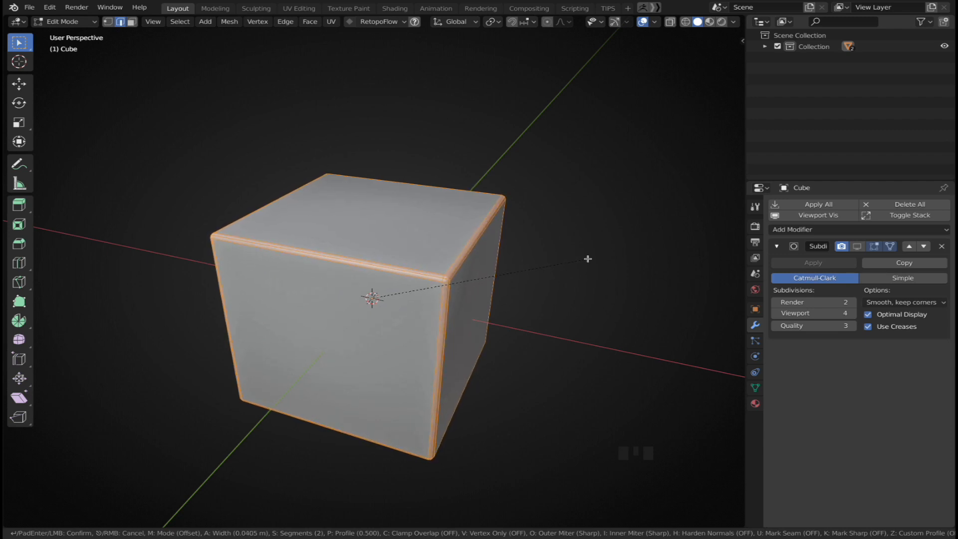
right_click(588, 259)
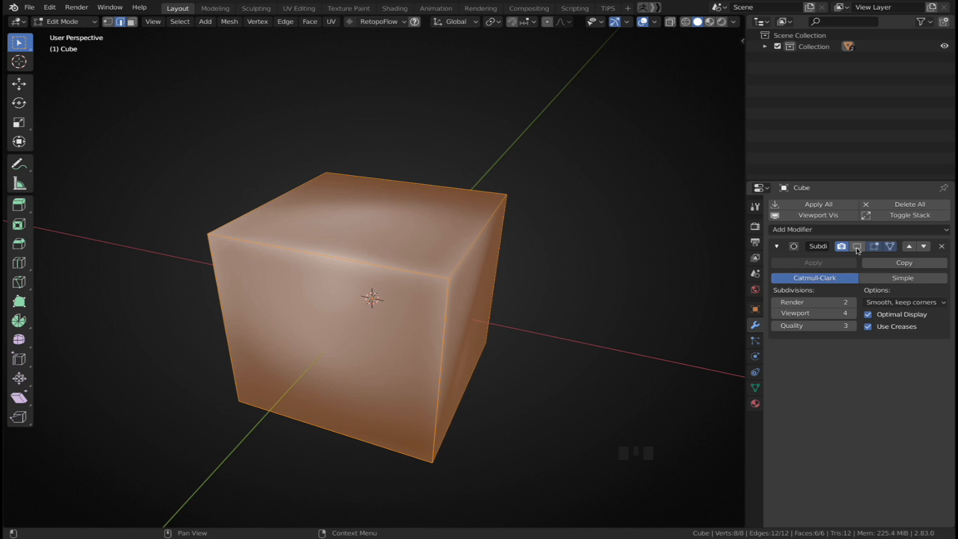
click(858, 248)
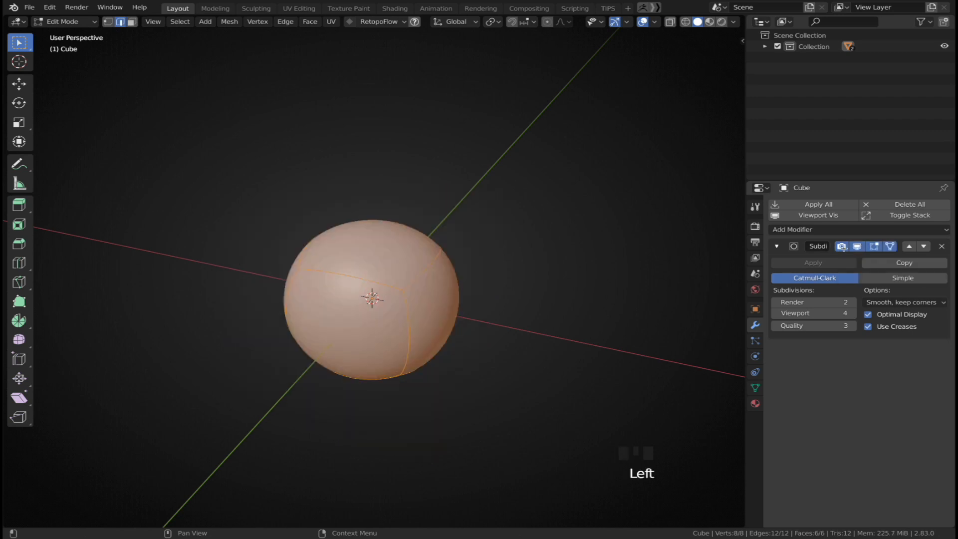
Bevel all edges of the cube with 2 segments at a width of about 0.008 m
key(ctrl+b)
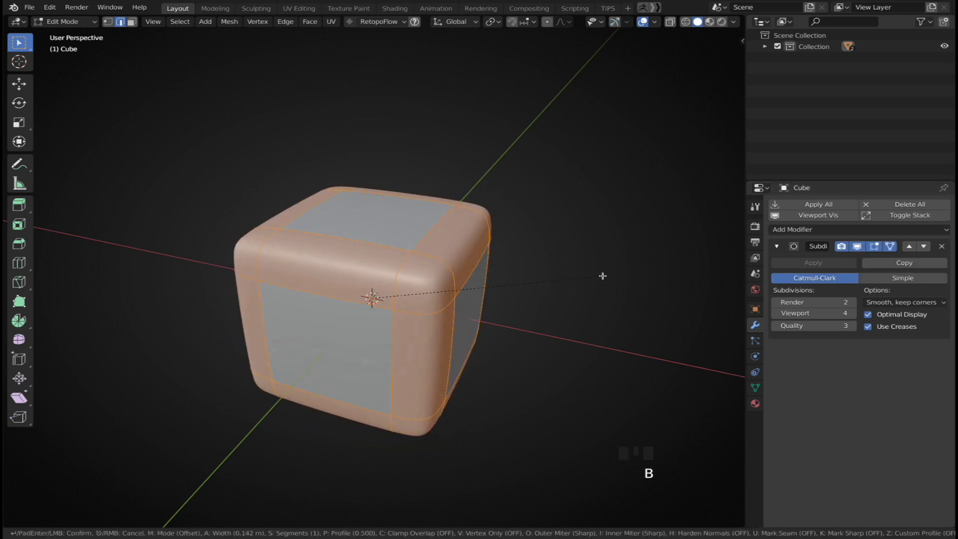
scroll(589, 276, up, 1)
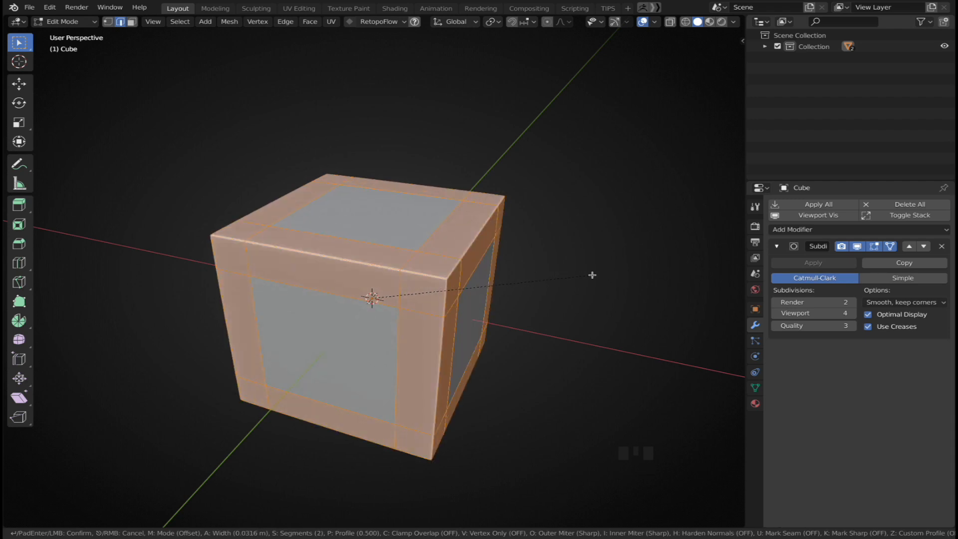
scroll(593, 276, up, 1)
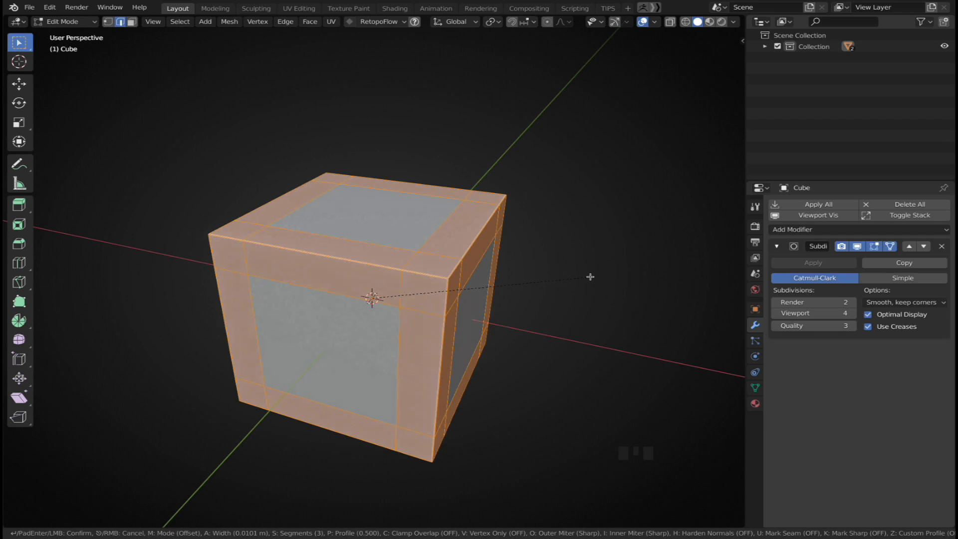
scroll(592, 276, down, 1)
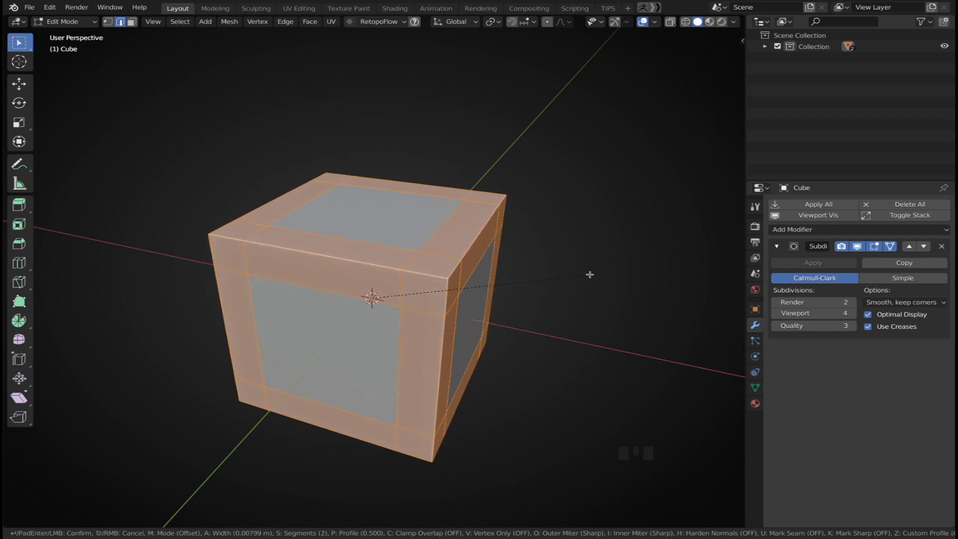
click(590, 274)
click(590, 274)
Toggle the modifier's on-cage display to compare the beveled mesh
mouse_move(447, 255)
middle_down()
mouse_move(413, 246)
mouse_move(449, 255)
middle_up()
click(875, 246)
click(875, 246)
click(378, 236)
Inset the cube's top face by about 0.39 m
key(3)
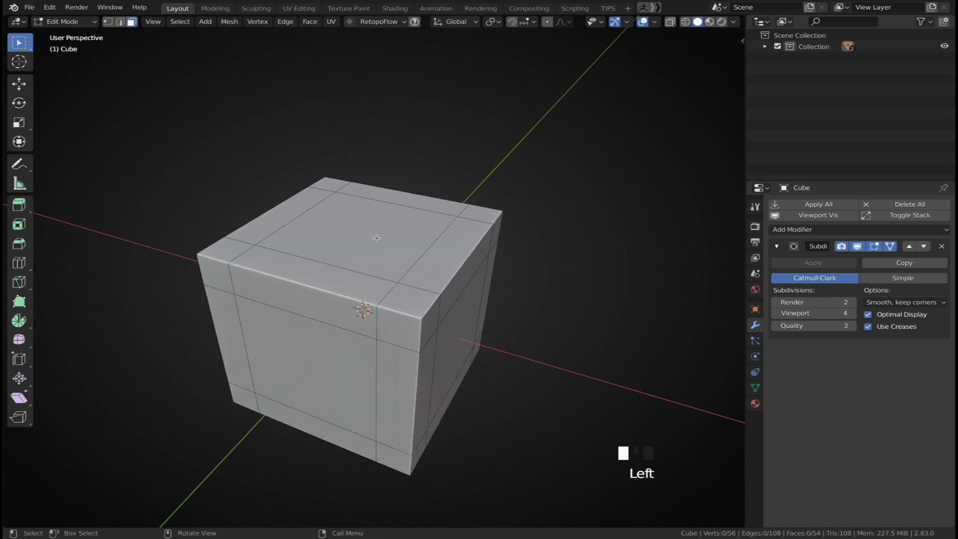
click(377, 238)
key(i)
click(379, 245)
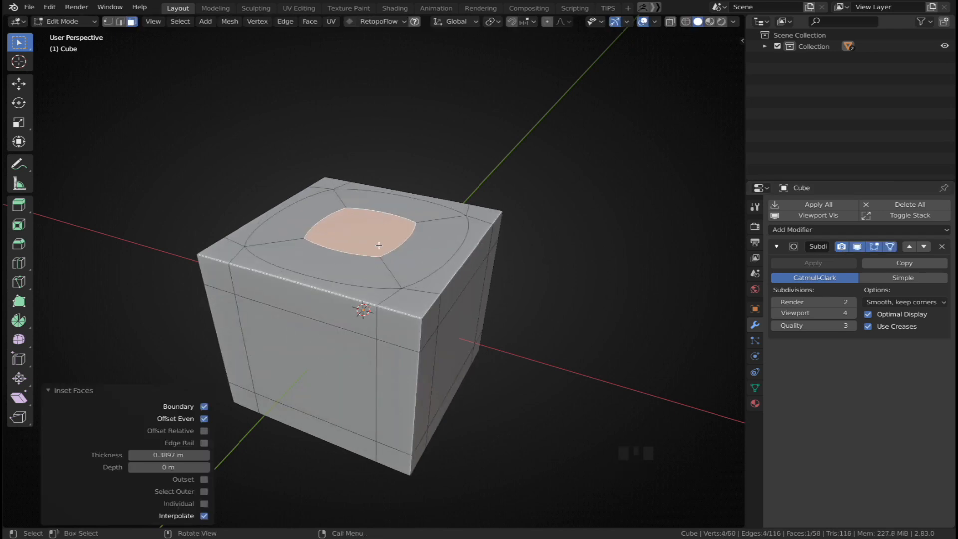
Extrude the inset face about 0.3 m down into the cube to form a pit
click(393, 240)
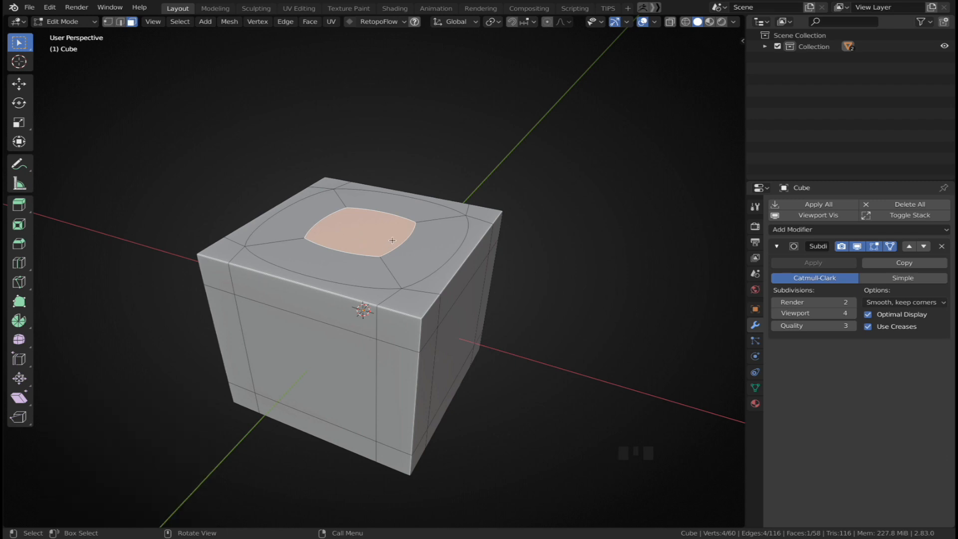
key(e)
click(426, 243)
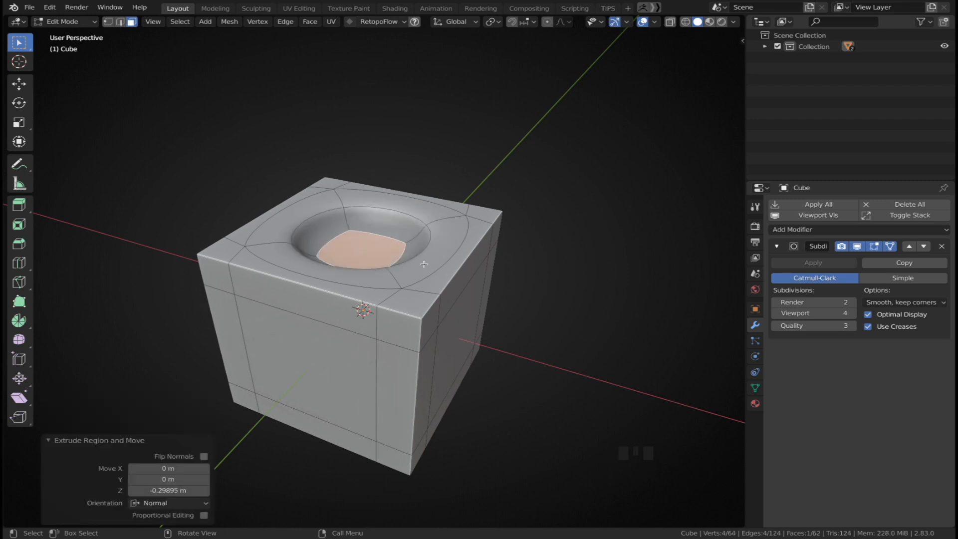
Add a centered loop cut around the wall of the recessed pit
key(2)
key(ctrl)
key(ctrl+r)
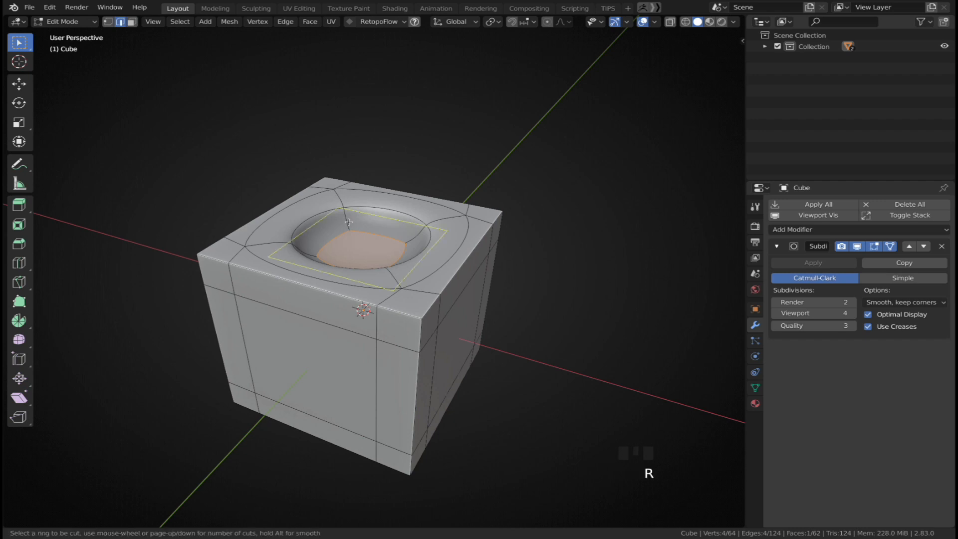
click(349, 222)
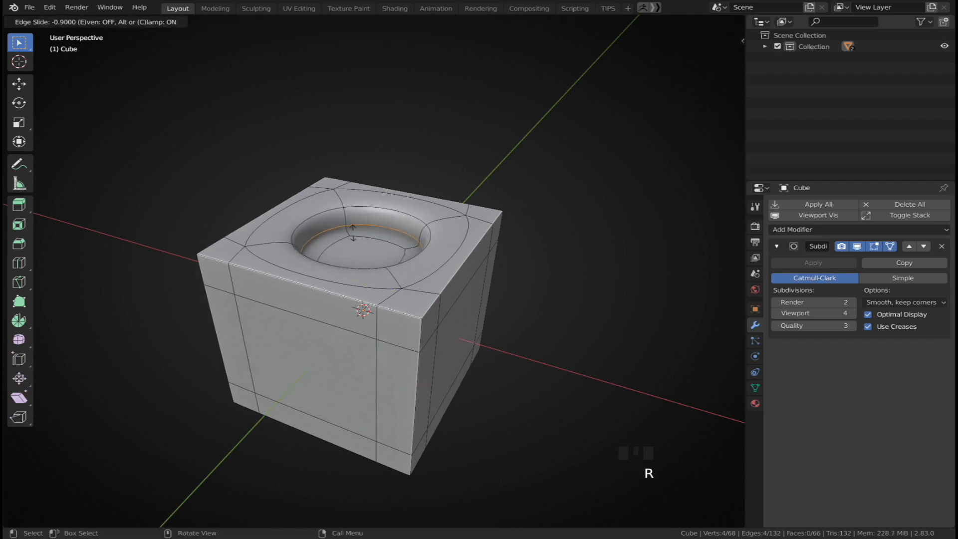
right_click(376, 229)
Zoom in and examine where the new loop meets the pit's edges
shift+middle_drag(370, 224, 373, 249)
scroll(372, 247, up, 4)
ctrl+shift+drag(348, 132, 319, 168)
mouse_move(383, 294)
ctrl+shift+mouse_down()
mouse_move(332, 237)
mouse_move(442, 247)
ctrl+shift+mouse_up()
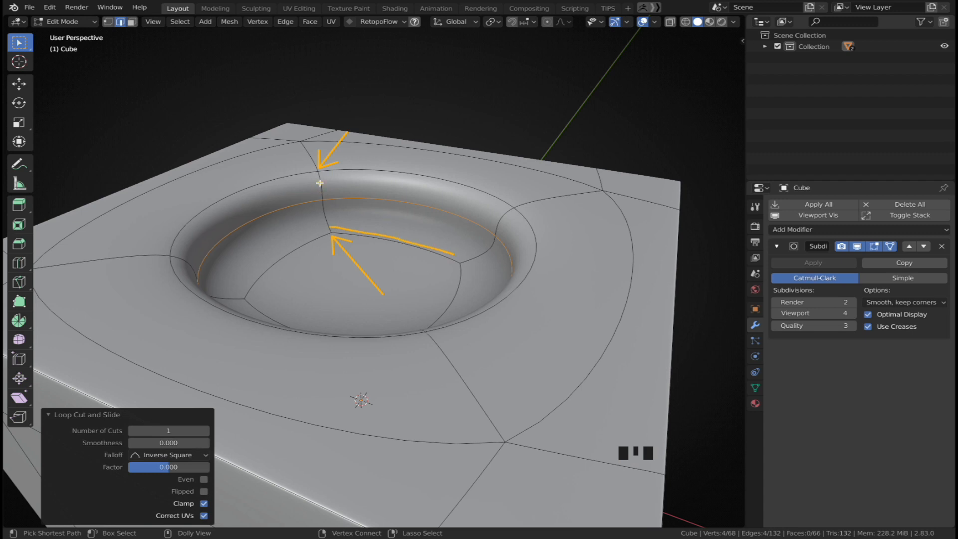
ctrl+shift+drag(424, 191, 503, 218)
key(Escape)
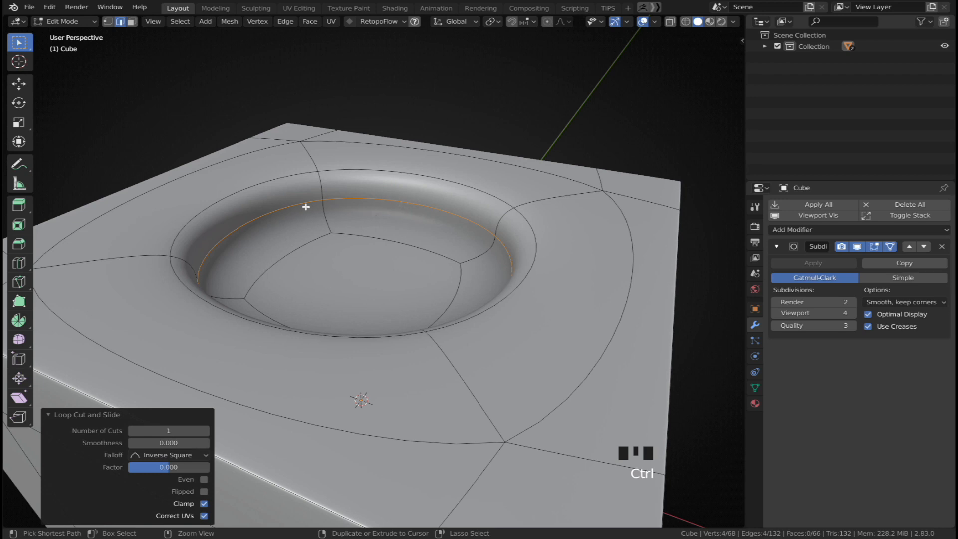
Bevel the pit's new loop into a band about 0.19 m wide with one segment
key(ctrl+b)
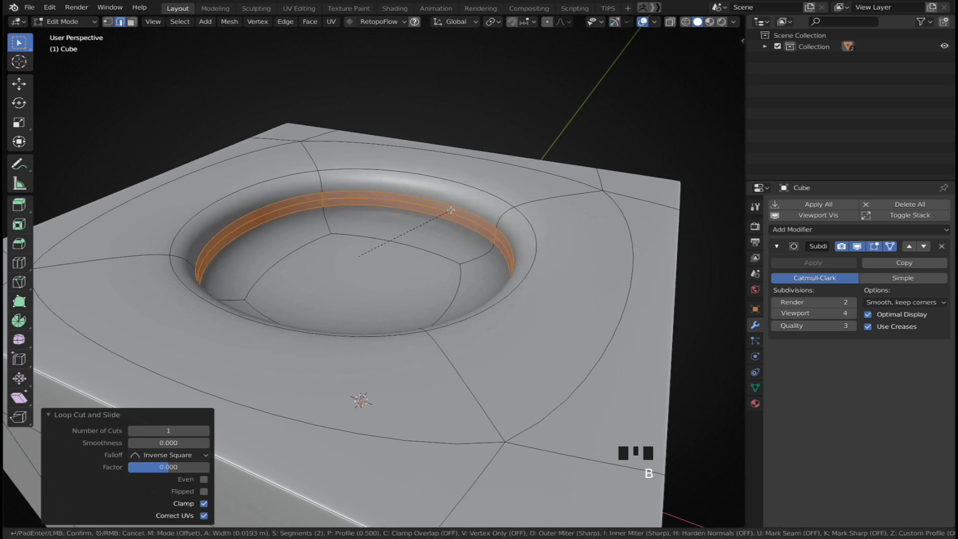
scroll(465, 208, down, 1)
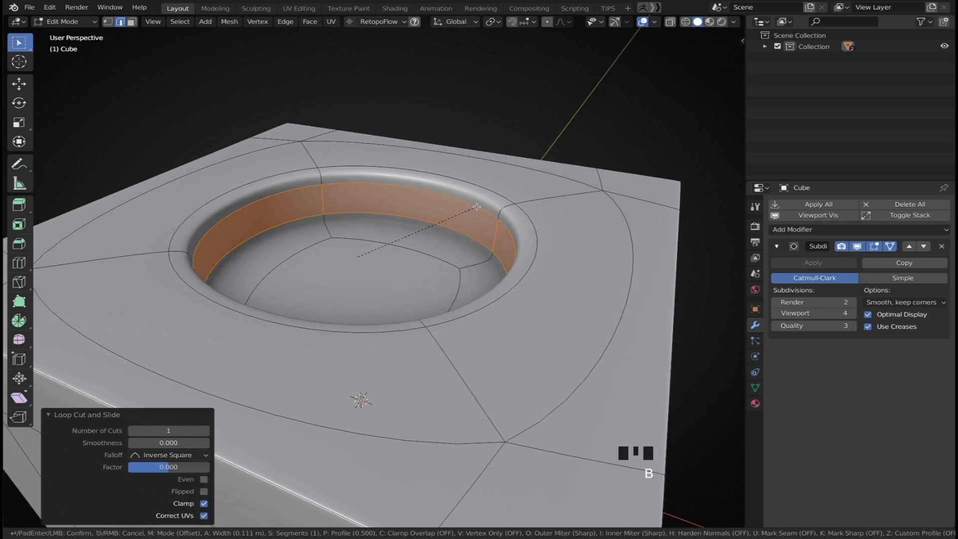
scroll(492, 205, up, 2)
scroll(494, 207, down, 2)
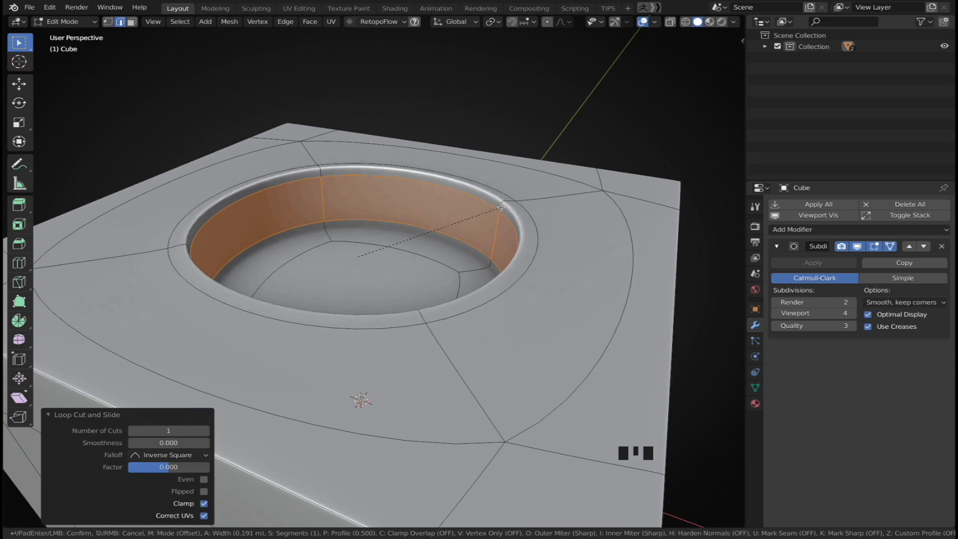
click(634, 221)
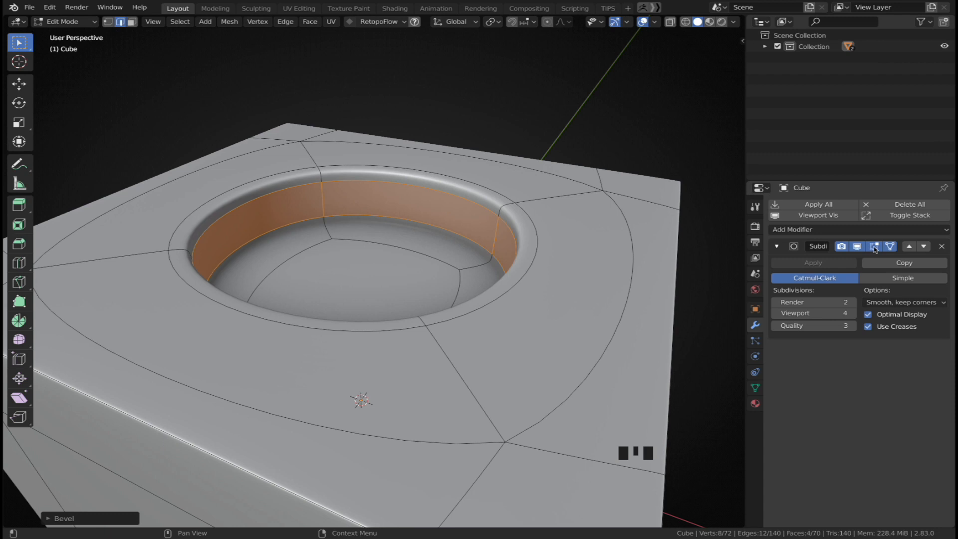
Hide the modifier in Edit Mode and edge-slide one of the pit's beveled edges
click(858, 247)
shift+middle_drag(354, 171, 377, 225)
scroll(377, 225, up, 2)
shift+middle_drag(304, 214, 422, 221)
key(2)
alt+click(351, 218)
middle_drag(351, 218, 364, 210)
key(g)
key(g)
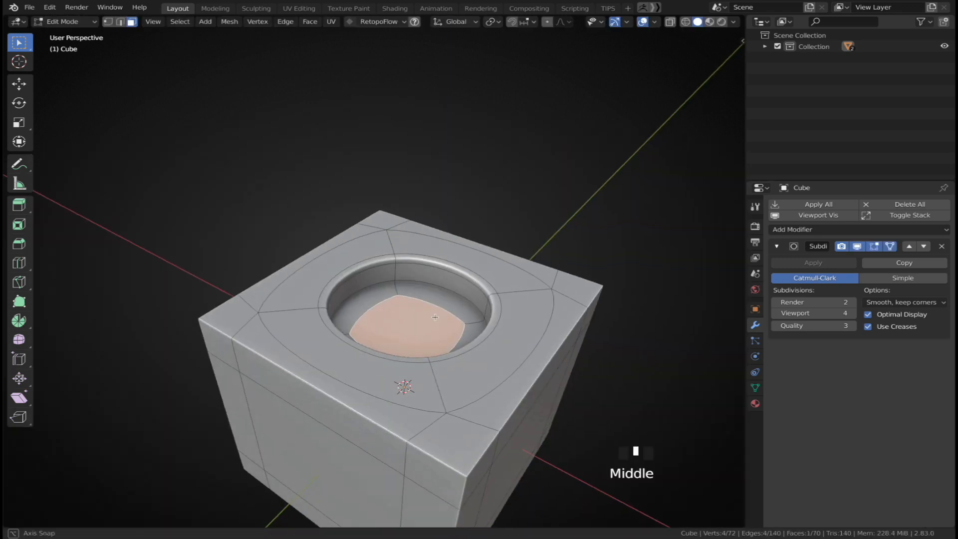
middle_drag(479, 330, 425, 275)
Extrude the pit's bottom face upward about 0.83 m into a tall column
key(e)
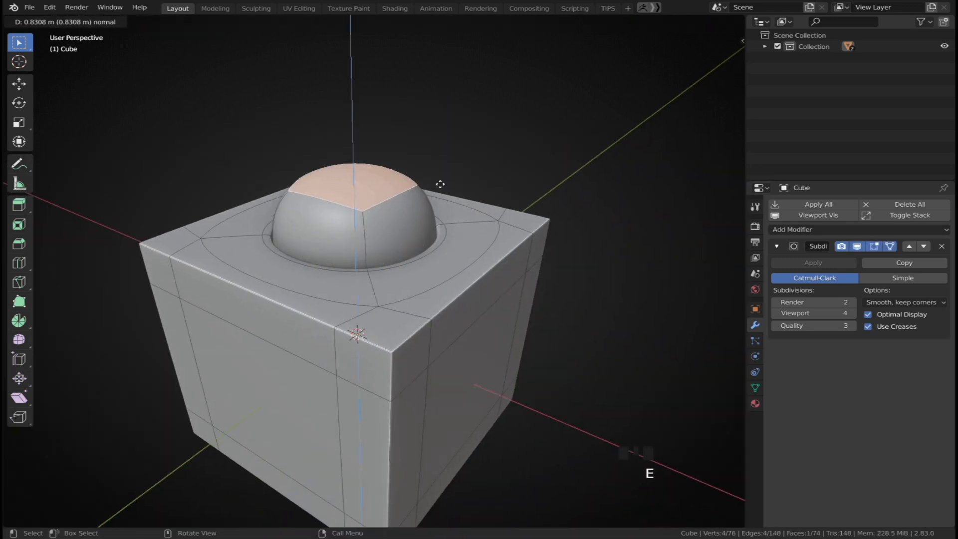
click(381, 59)
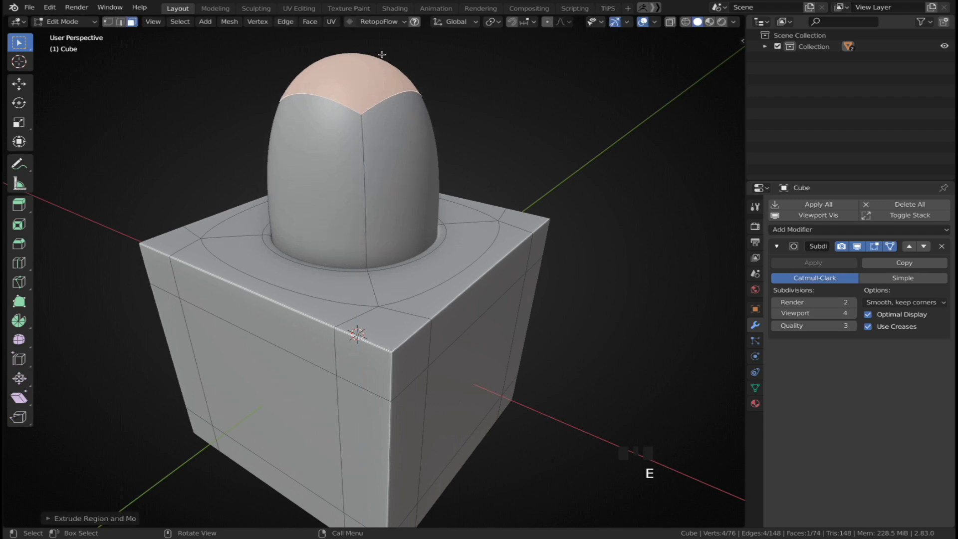
Add a centered loop cut around the column
key(ctrl+r)
click(361, 179)
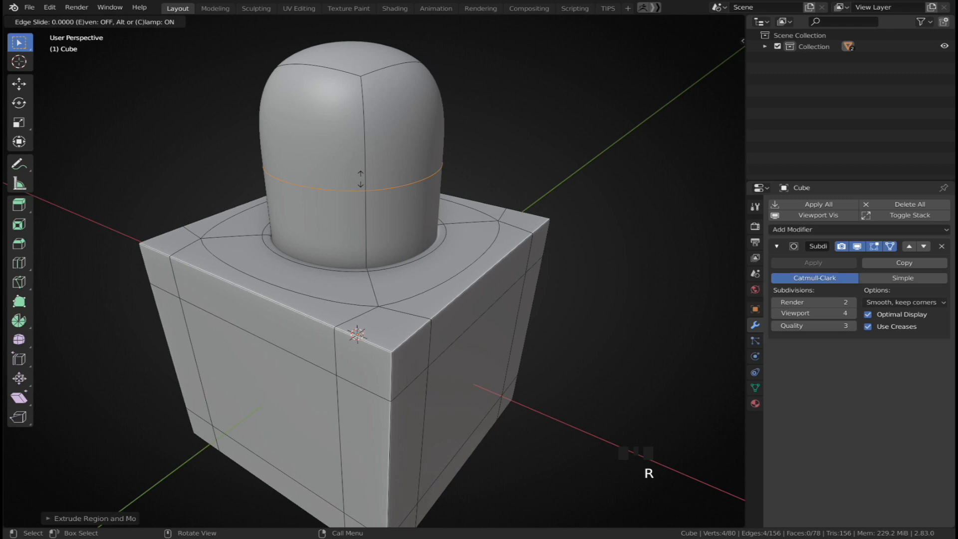
click(361, 179)
Bevel the column's loop to a width of about 0.82 m and toggle the modifier's Edit Mode display to compare
key(ctrl+b)
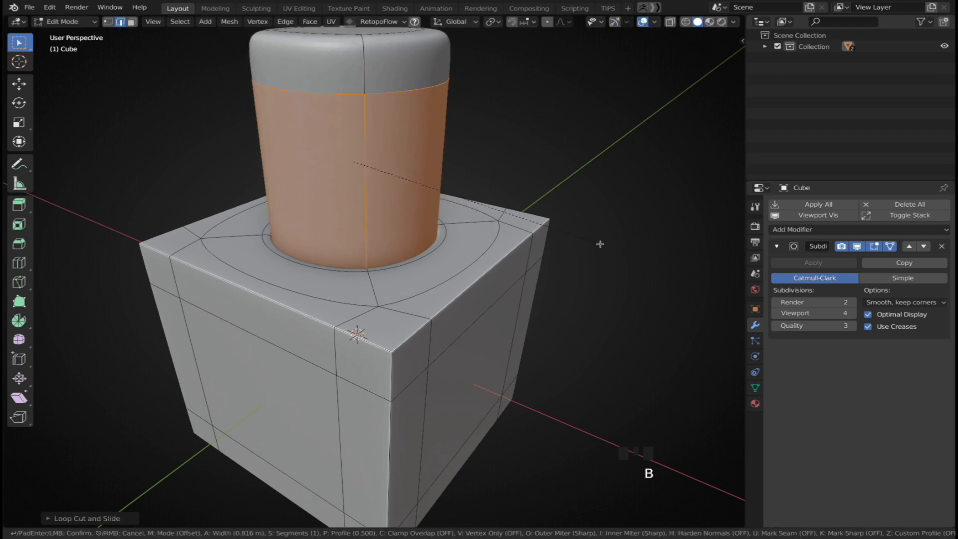
click(599, 244)
middle_drag(536, 210, 479, 170)
click(859, 247)
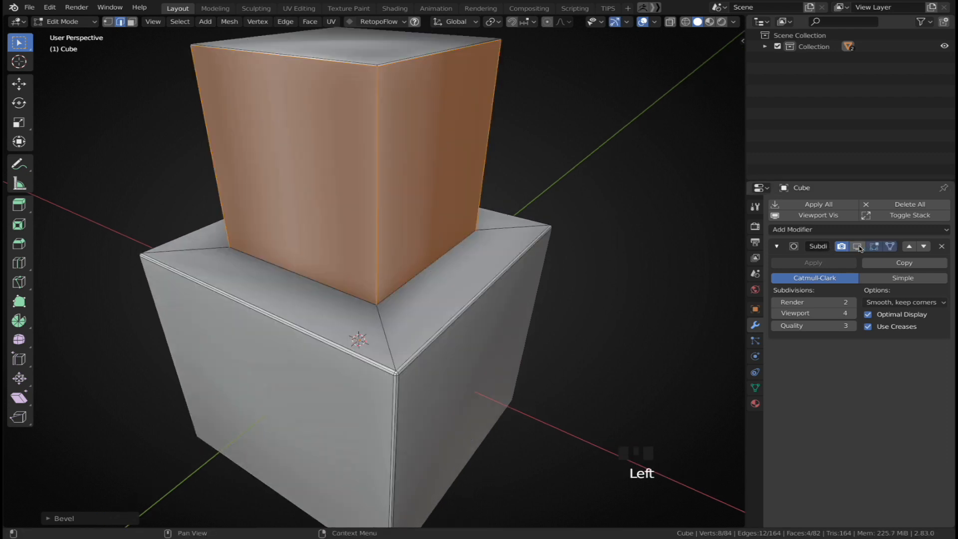
click(859, 248)
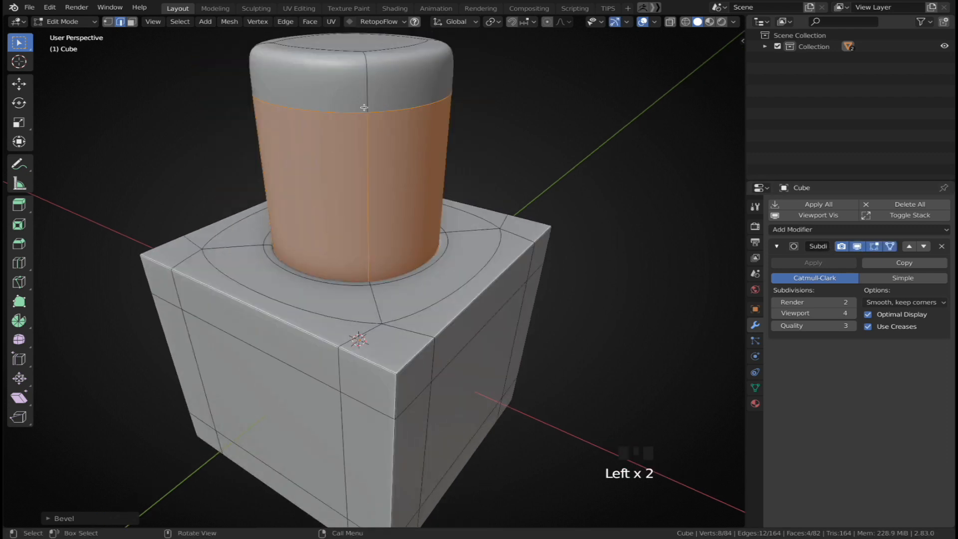
Add two loop cuts near the column's top edge and return to Object Mode
key(ctrl+r)
click(366, 87)
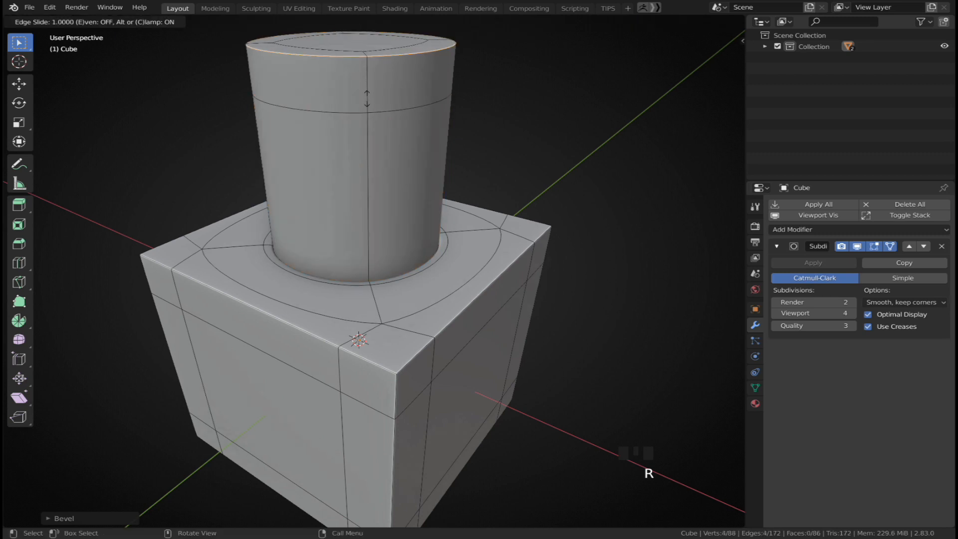
click(367, 98)
key(ctrl+r)
click(376, 145)
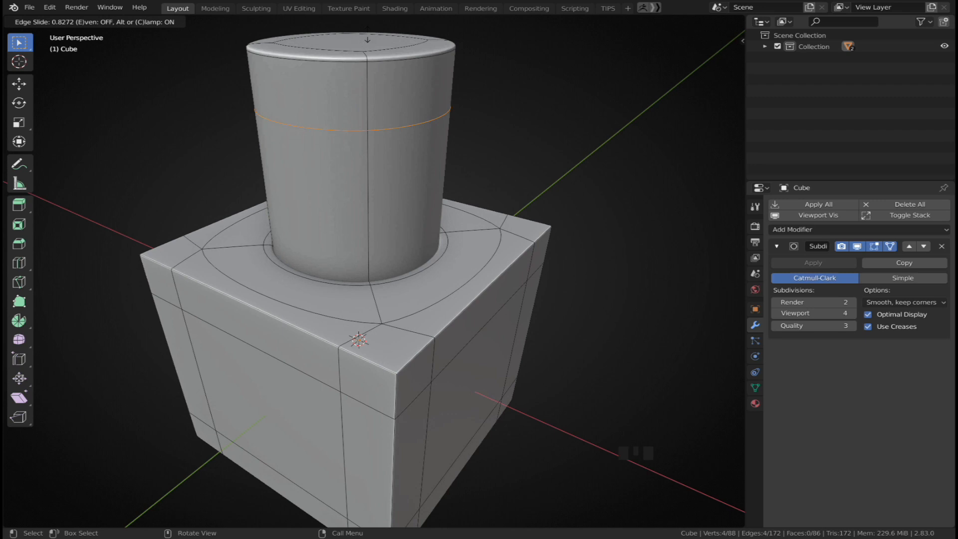
click(371, 108)
key(Tab)
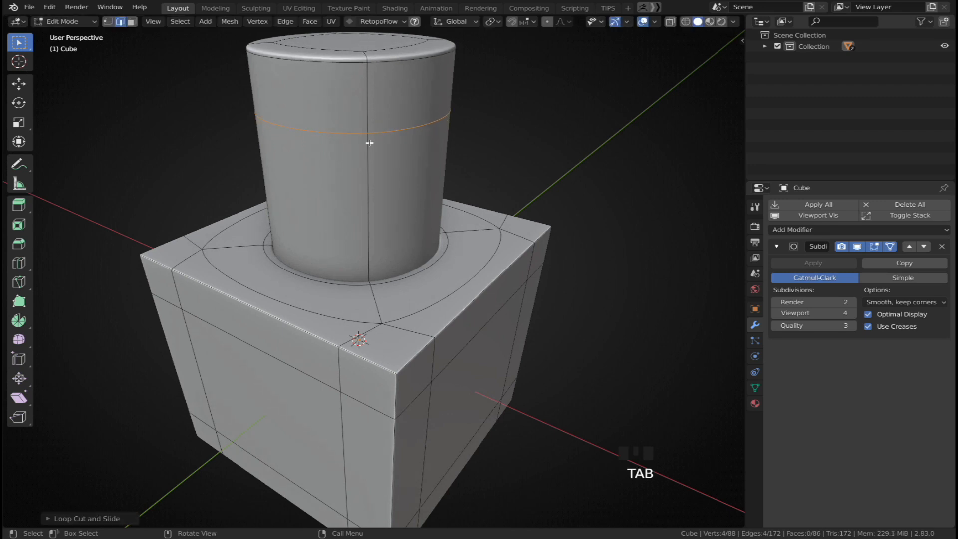
scroll(369, 148, down, 2)
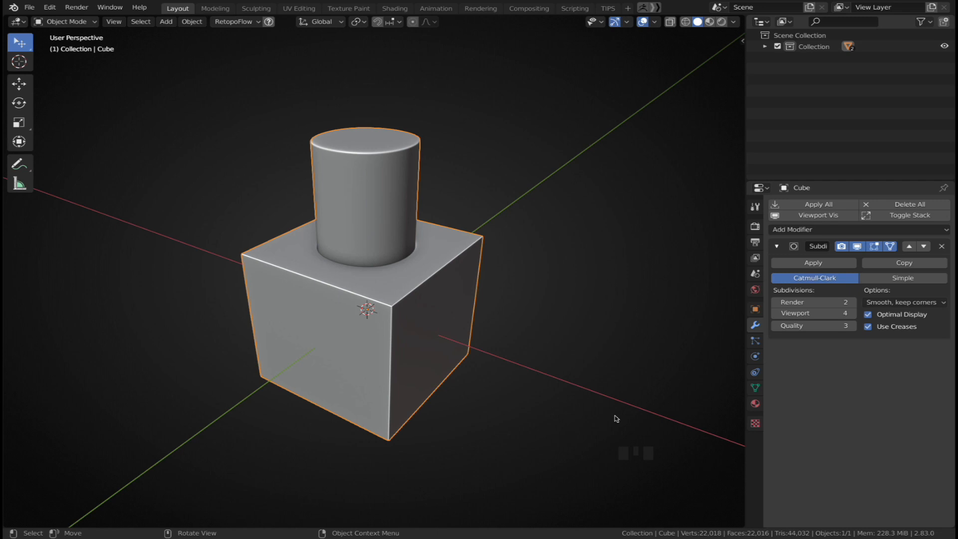
Enter Edit Mode on the box and select one of its upper edges in edge mode, starting and cancelling a move
middle_drag(448, 309, 460, 295)
scroll(460, 295, up, 1)
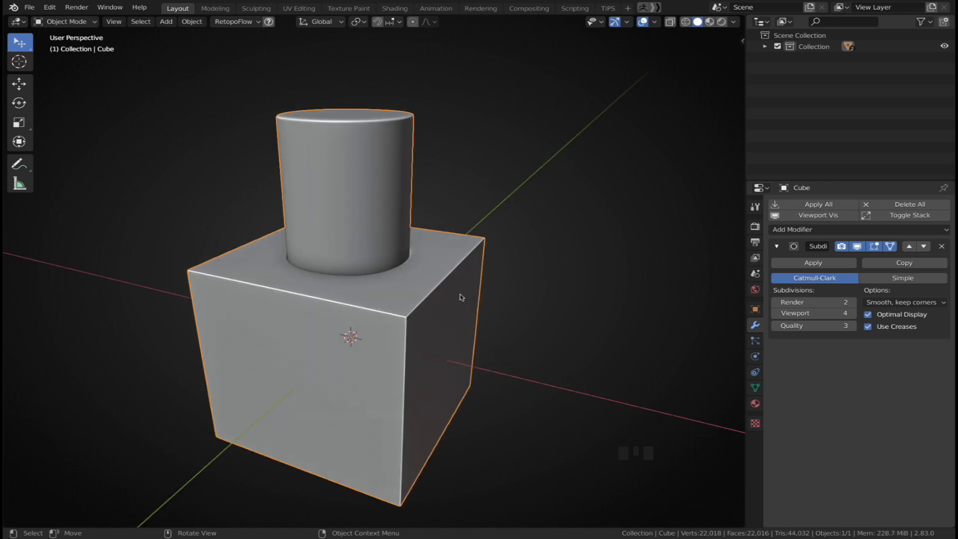
scroll(462, 297, down, 2)
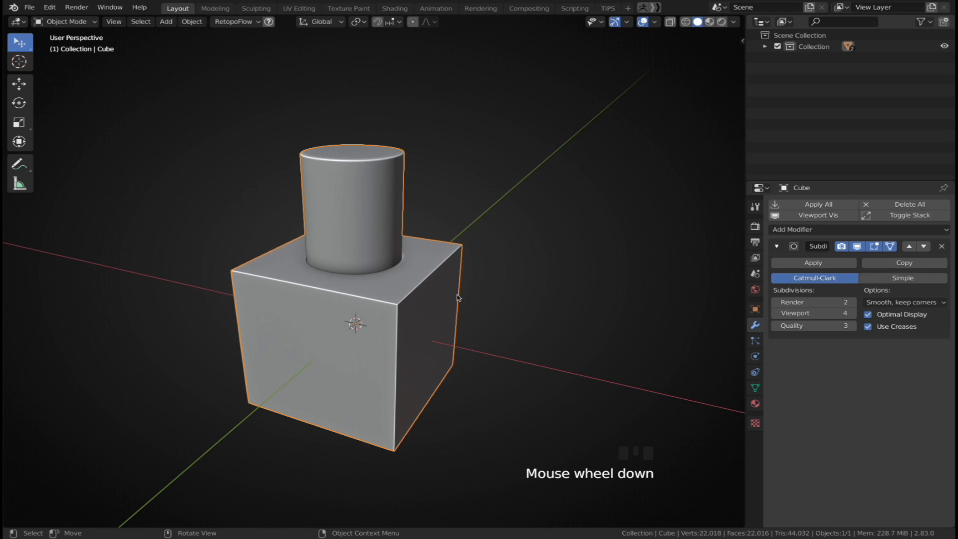
key(Tab)
key(2)
click(431, 283)
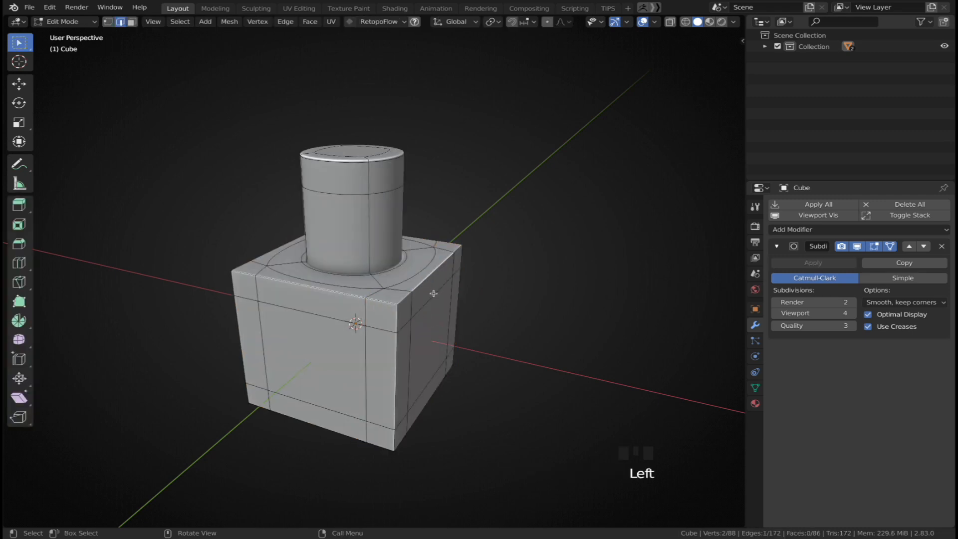
key(g)
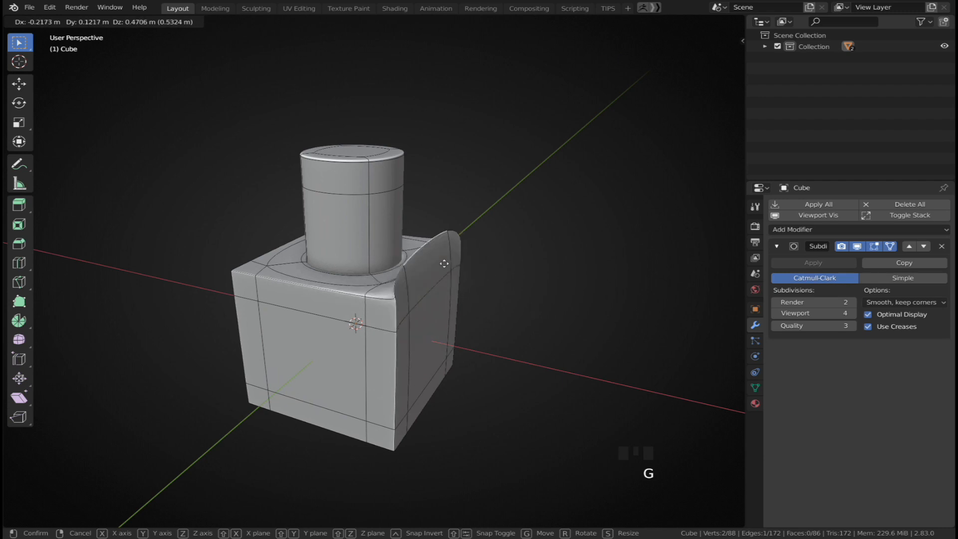
key(Escape)
Try moving box-selected corner vertices of the box outward with X-ray on, then undo the move
click(857, 246)
middle_drag(560, 251, 539, 235)
key(alt+z)
key(1)
key(alt+a)
drag(507, 199, 472, 223)
key(alt+z)
middle_drag(472, 223, 603, 250)
click(604, 250)
key(g)
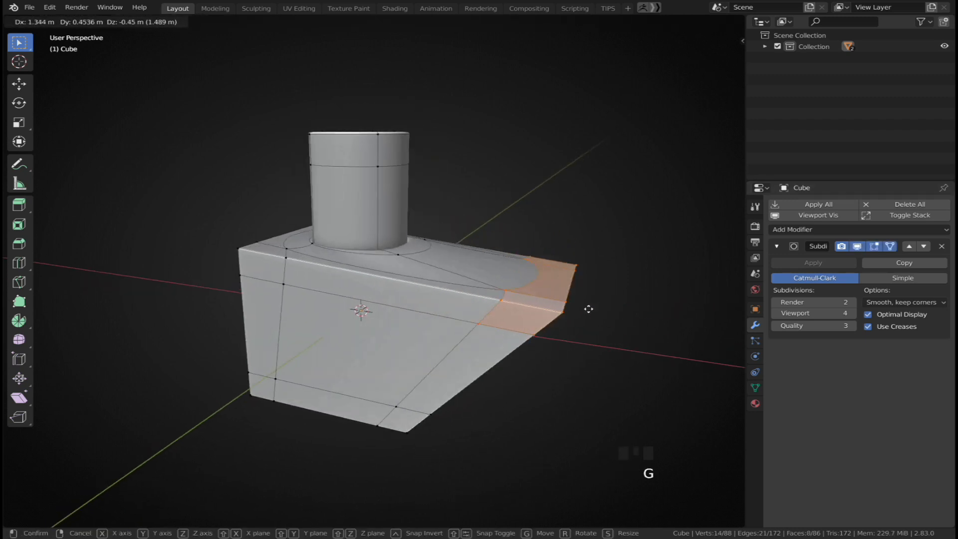
click(619, 298)
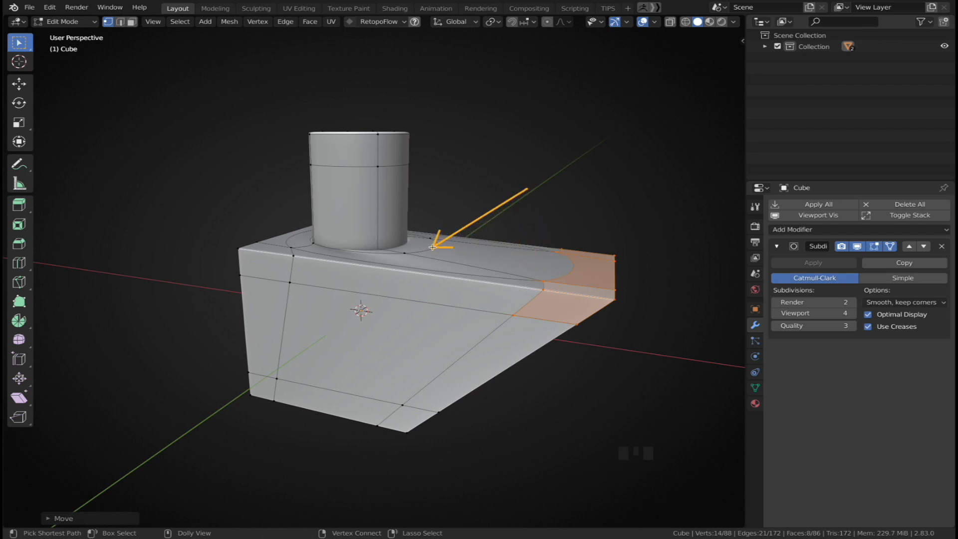
key(ctrl+z)
Move an upper edge of the box outward with proportional editing enabled
key(2)
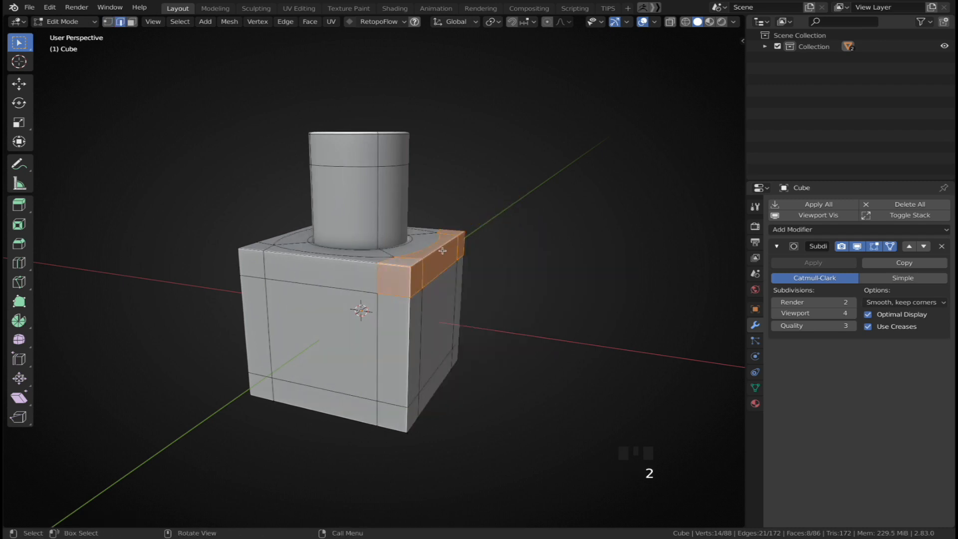
click(442, 252)
key(o)
key(g)
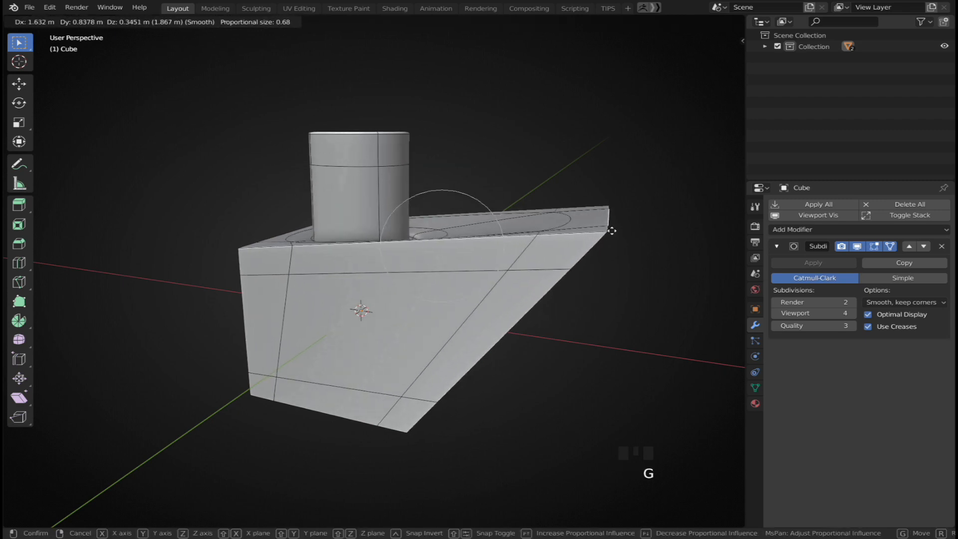
click(631, 224)
Disable the Subdivision modifier's viewport display and move the edge again while adjusting the proportional size
click(861, 246)
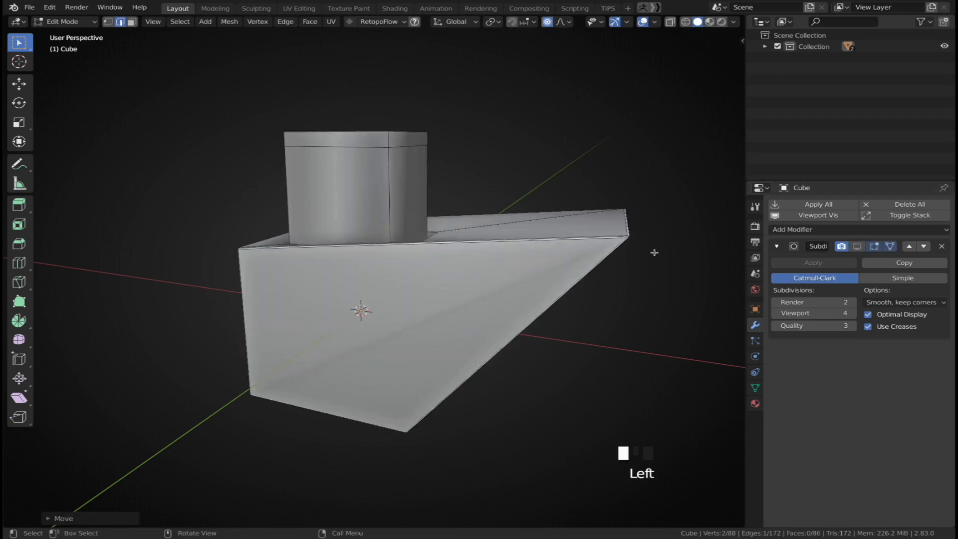
scroll(699, 252, up, 5)
middle_drag(649, 254, 564, 289)
key(g)
scroll(524, 307, up, 6)
scroll(654, 313, up, 6)
click(672, 313)
Examine the stretched edge up close, undo the last two changes and return to Object Mode
mouse_move(671, 313)
shift+middle_down()
mouse_move(601, 312)
mouse_move(499, 270)
shift+middle_up()
scroll(449, 255, down, 3)
ctrl+shift+drag(384, 237, 380, 297)
ctrl+shift+drag(290, 278, 242, 336)
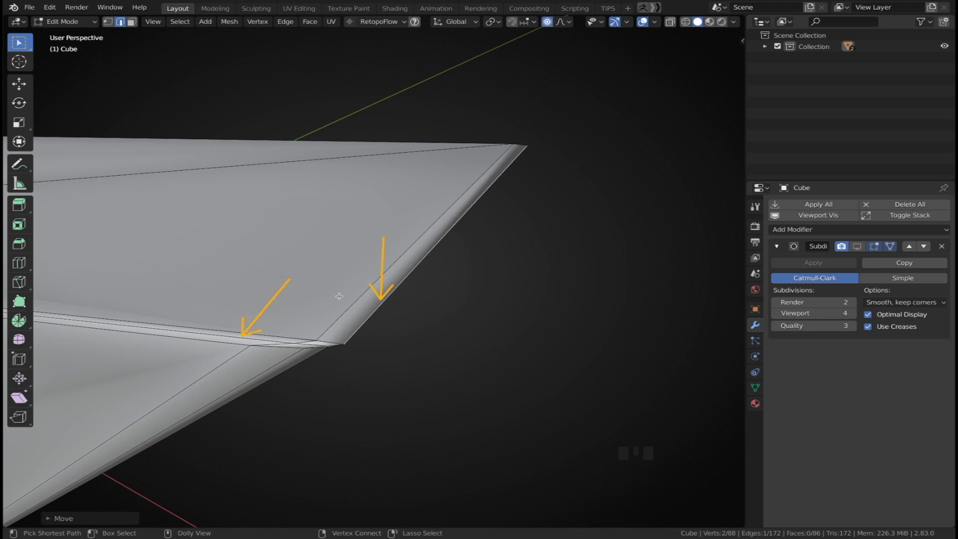
scroll(341, 297, down, 6)
key(ctrl+z)
key(ctrl+z)
middle_drag(282, 281, 436, 274)
key(Tab)
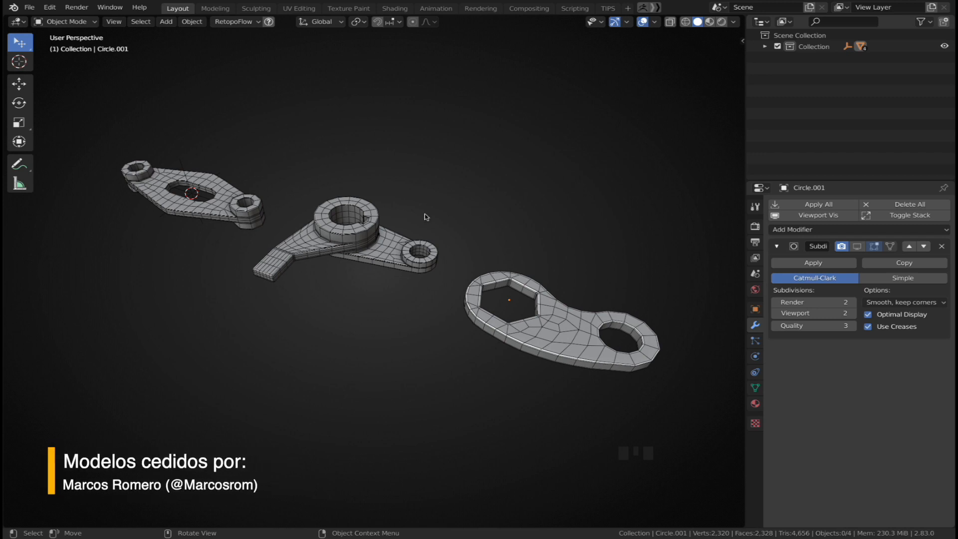
Select the bracket model and enable its Subdivision modifier's viewport display
scroll(131, 161, up, 7)
middle_drag(402, 184, 370, 227)
click(408, 232)
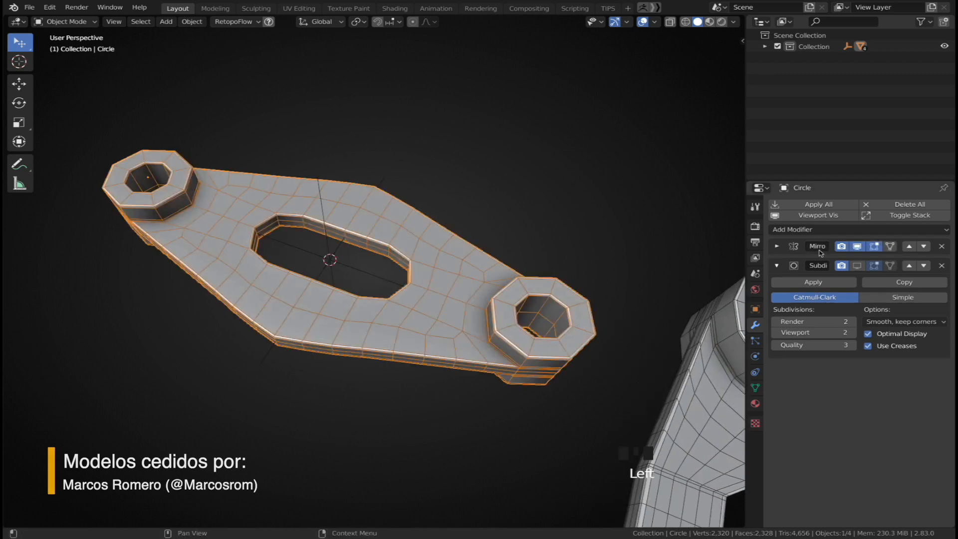
click(862, 267)
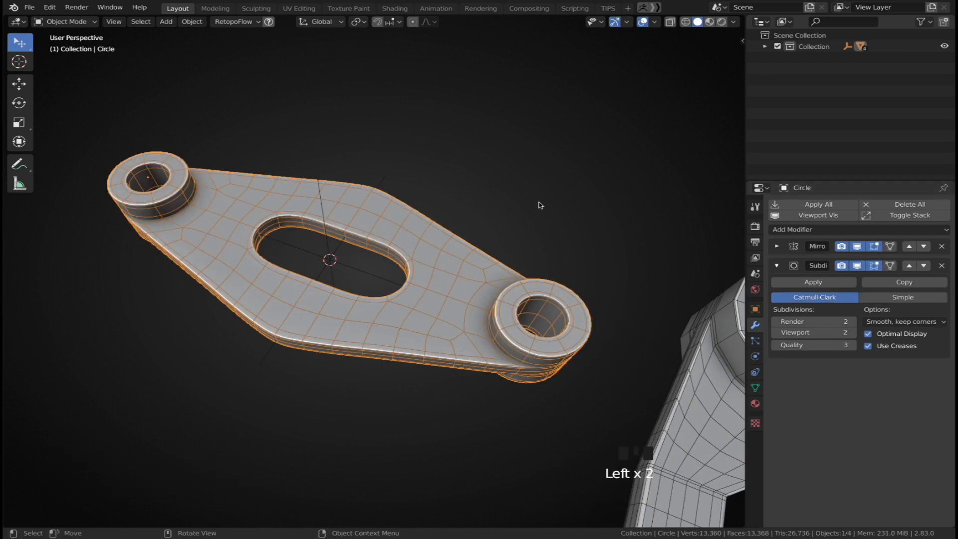
Deselect the bracket and turn off the wireframe overlay through Quick Favorites
click(542, 197)
key(q)
click(395, 229)
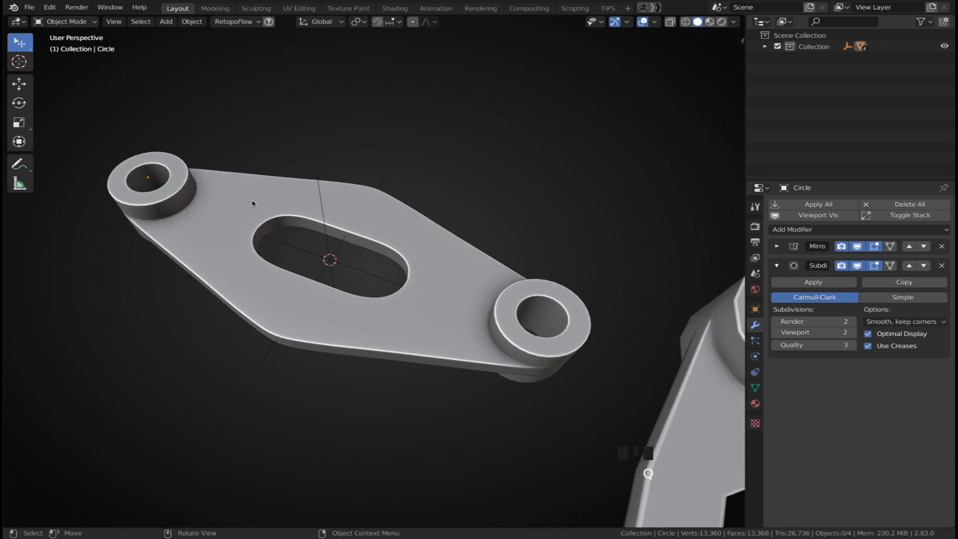
middle_drag(285, 281, 363, 254)
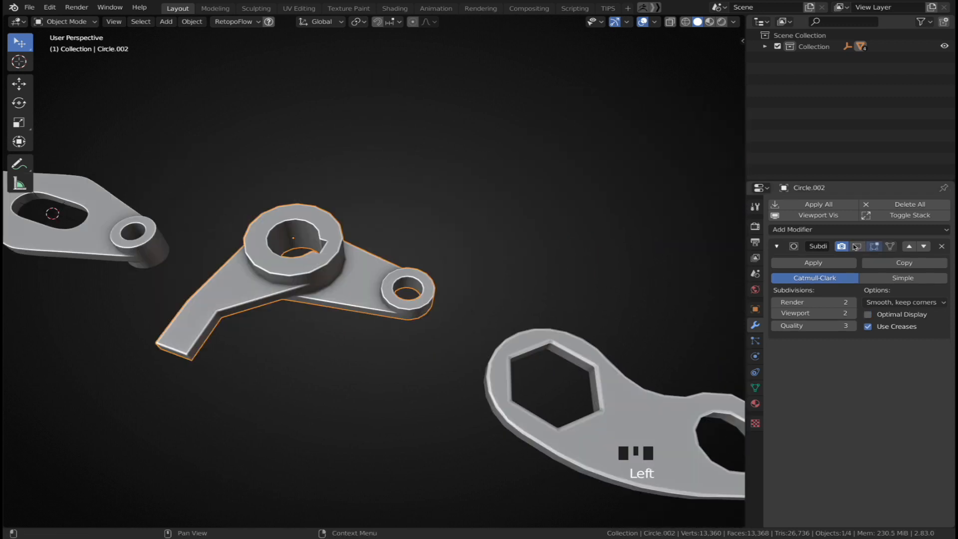
click(857, 246)
key(Tab)
key(a)
key(a)
ctrl+middle_drag(364, 299, 417, 276)
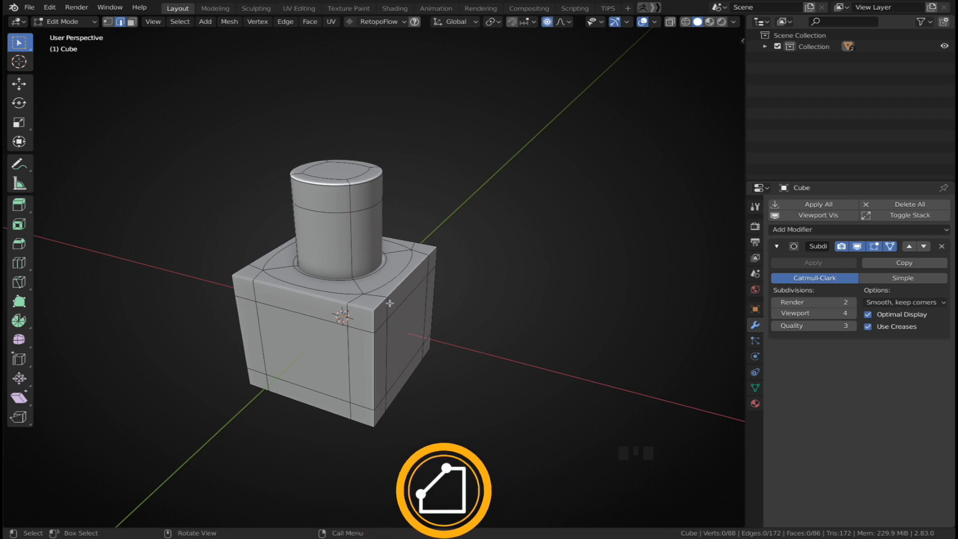
Add a new cube mesh to the empty scene
key(shift+a)
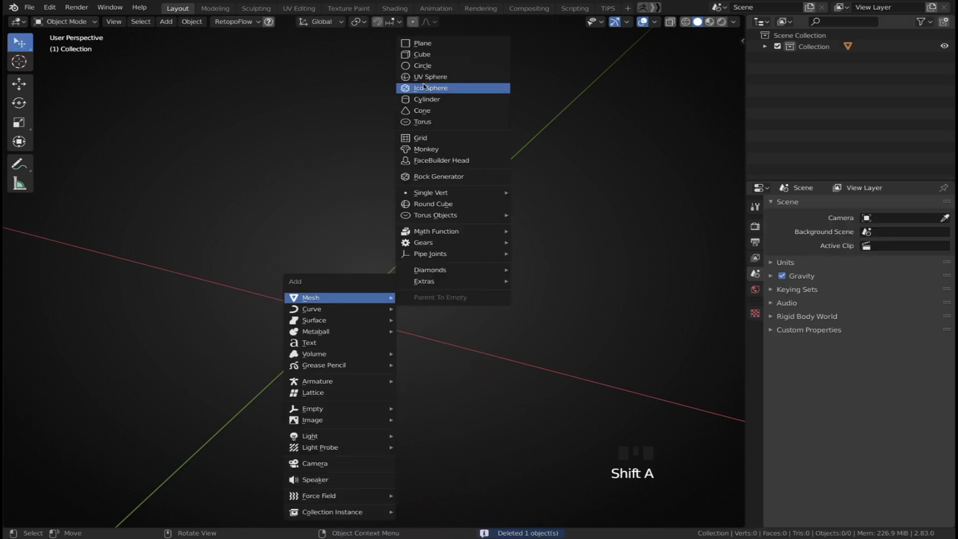
click(428, 54)
key(Tab)
click(349, 348)
key(Tab)
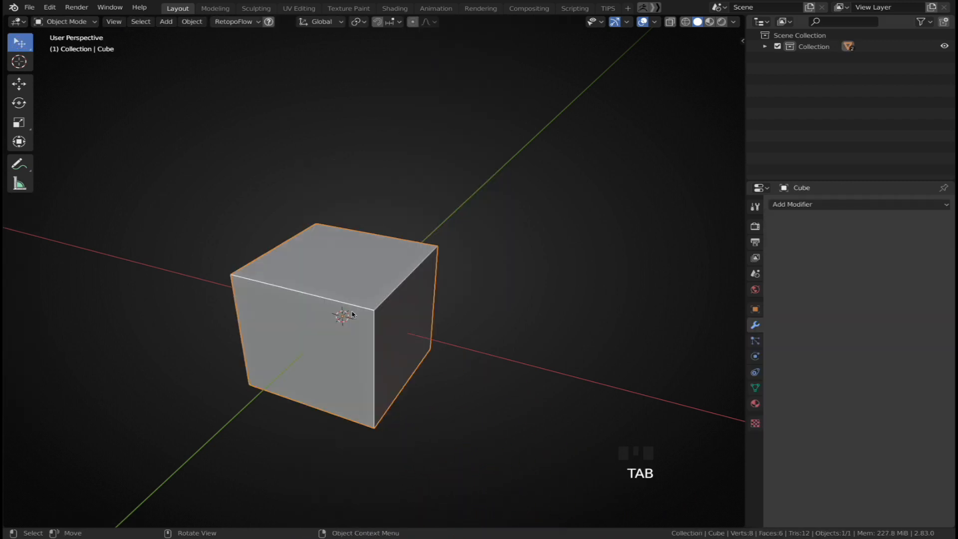
Bevel one of the cube's upper edges in Edit Mode and undo the bevel
key(Tab)
click(352, 305)
key(ctrl+b)
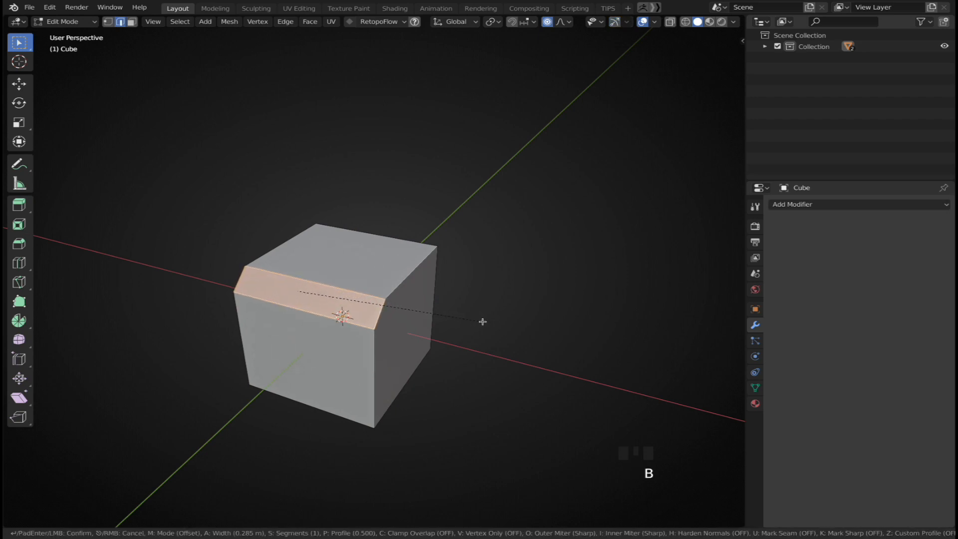
click(483, 321)
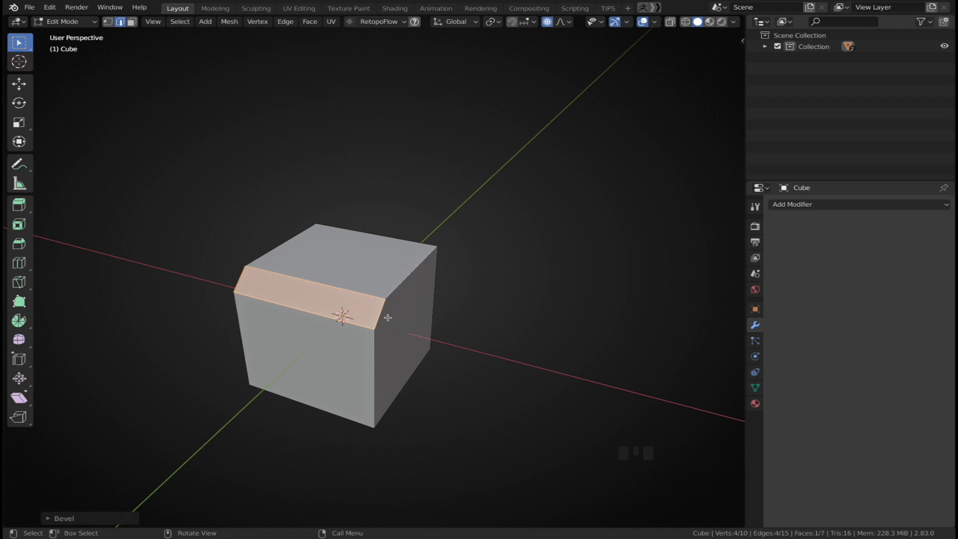
key(ctrl+z)
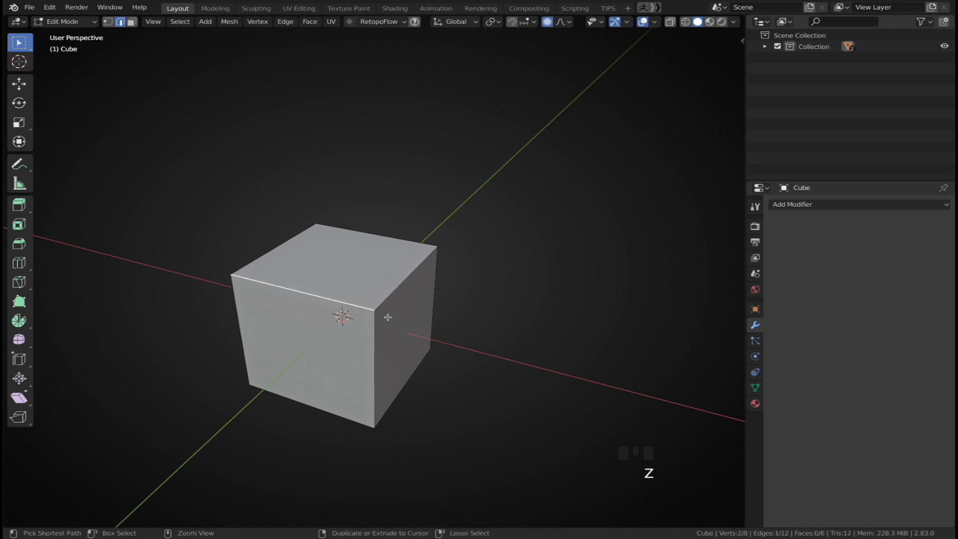
Add a Bevel modifier and then a level-3 Subdivision Surface modifier to the cube, collapsing the Bevel panel
shift+middle_drag(389, 317, 399, 316)
key(Tab)
click(805, 205)
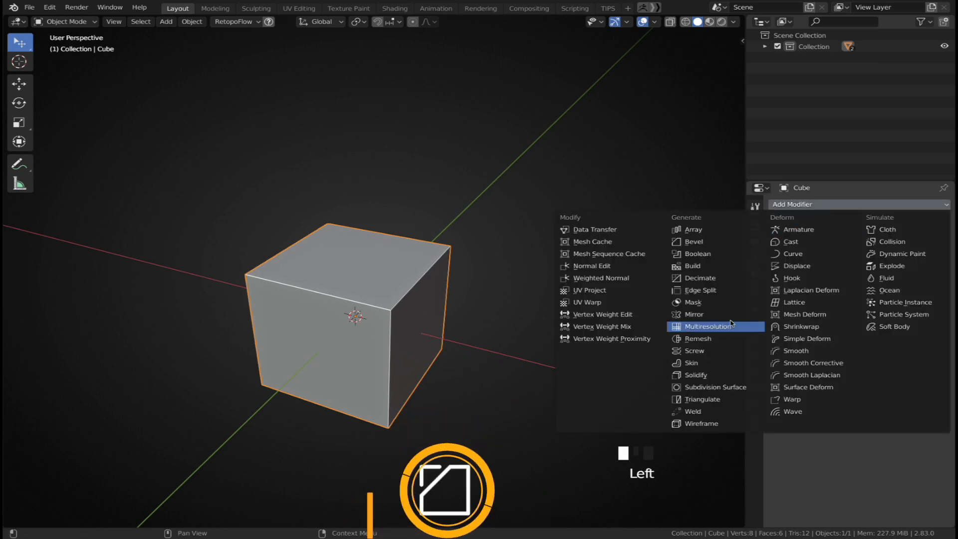
click(721, 242)
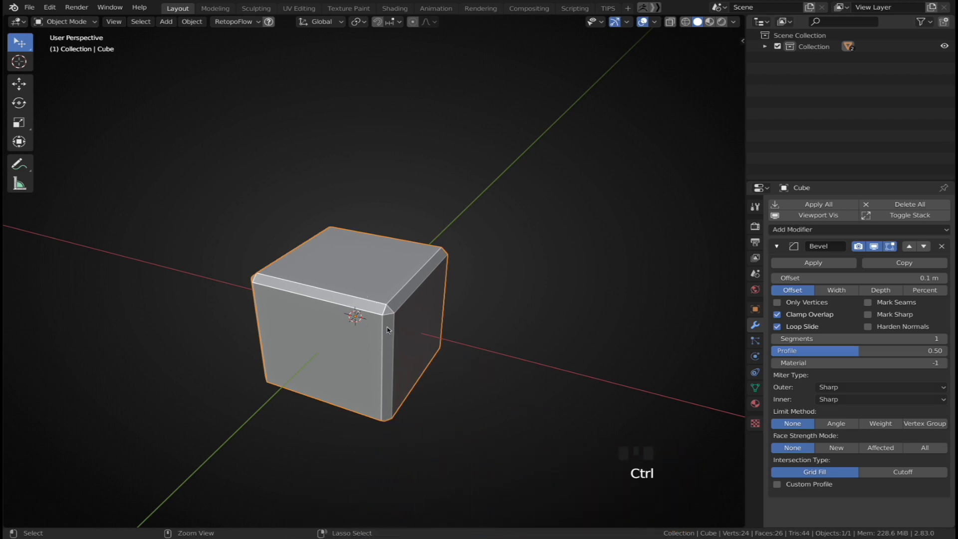
key(ctrl+3)
click(777, 246)
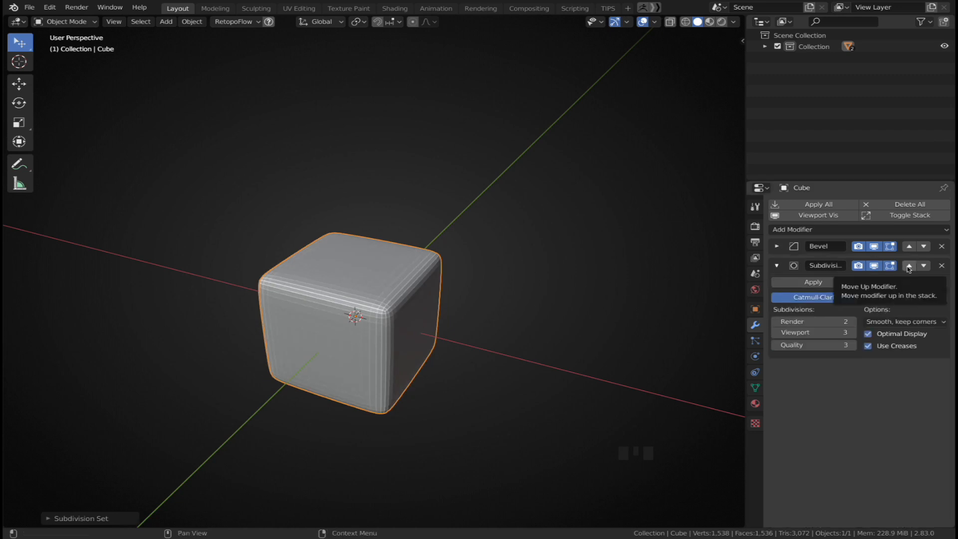
Move the Subdivision Surface modifier above the Bevel modifier and back below it to compare
click(909, 267)
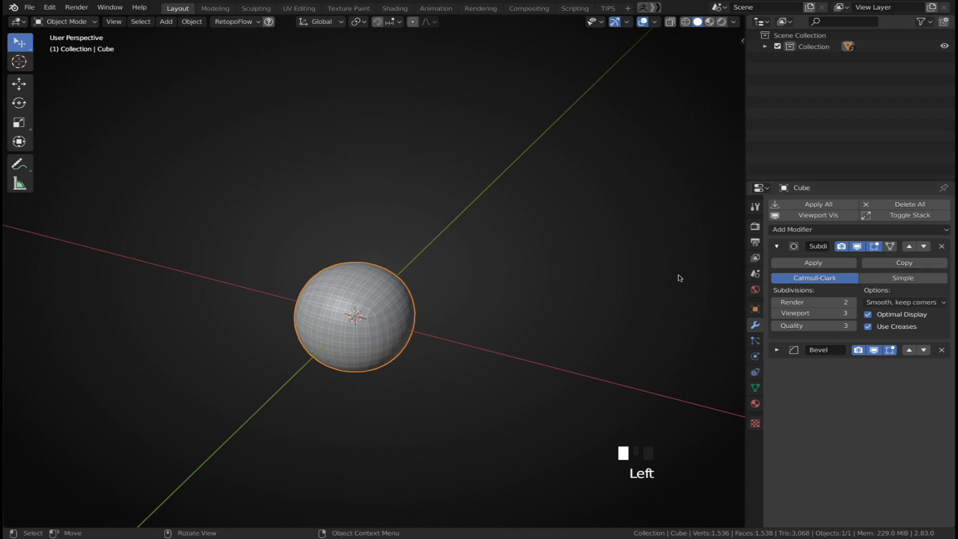
scroll(425, 309, up, 2)
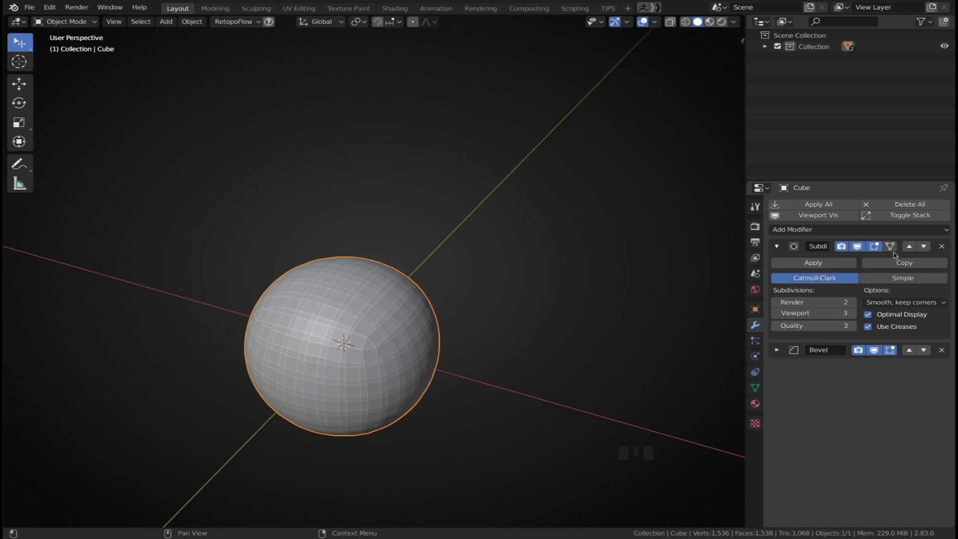
click(924, 246)
ctrl+shift+drag(777, 248, 781, 366)
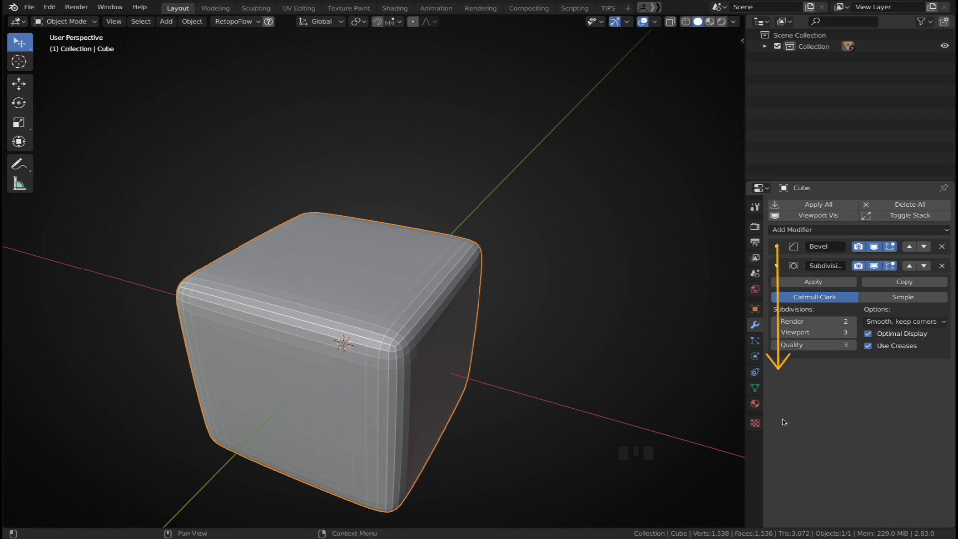
key(ctrl+shift)
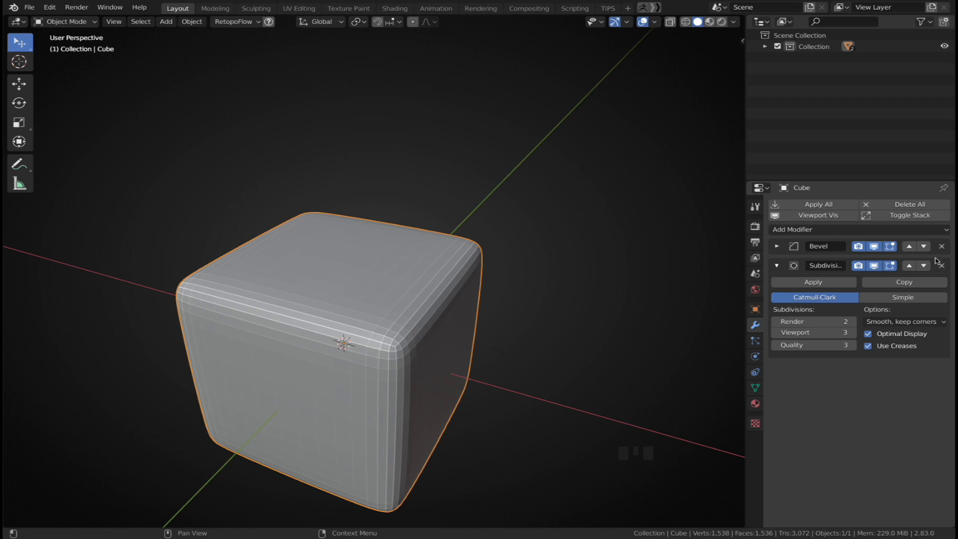
mouse_move(916, 240)
ctrl+shift+mouse_down()
mouse_move(924, 281)
mouse_move(923, 243)
ctrl+shift+mouse_up()
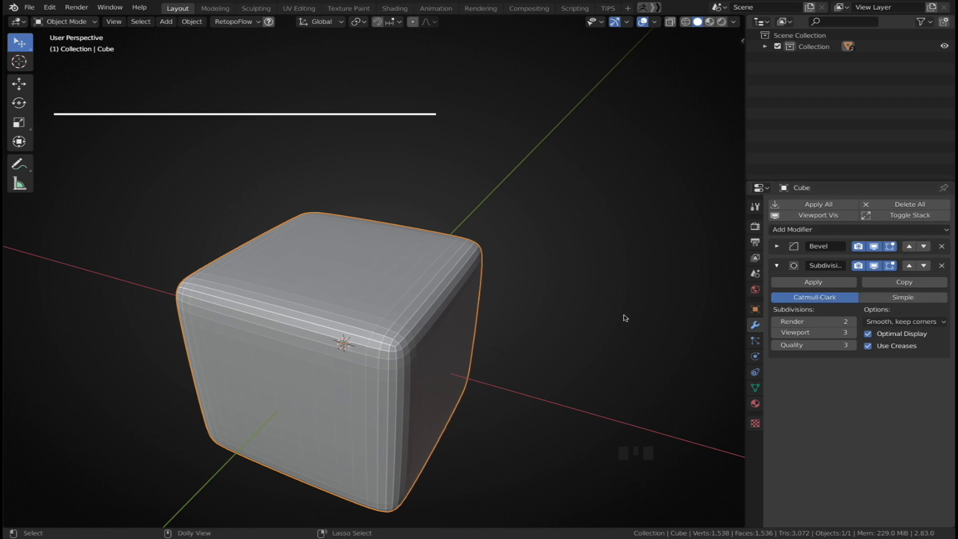
Select the cube and apply Shade Smooth to it
click(494, 333)
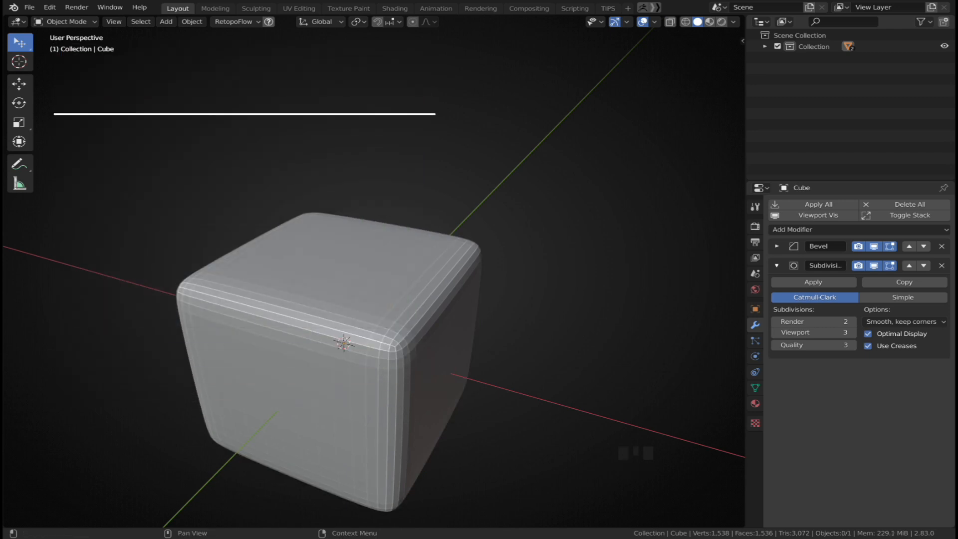
click(460, 286)
right_click(459, 286)
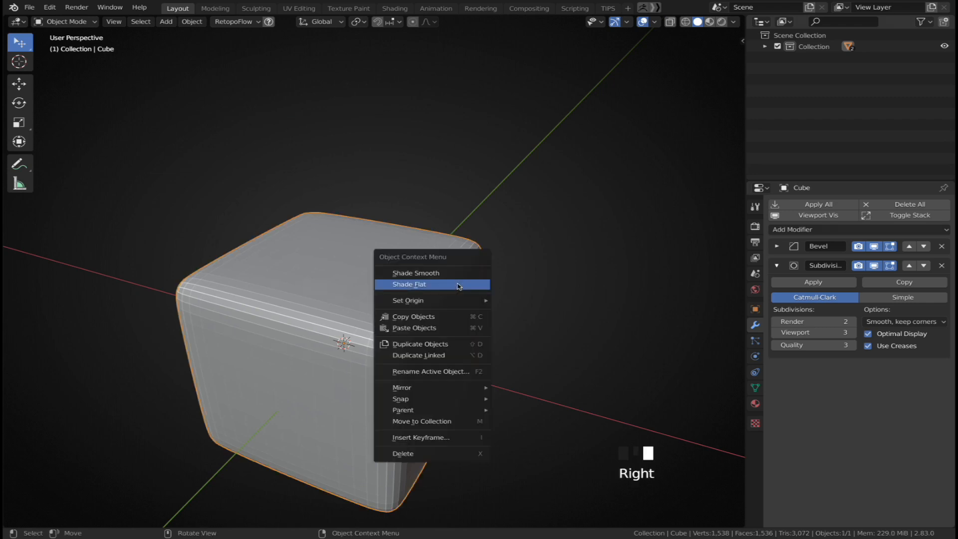
click(458, 274)
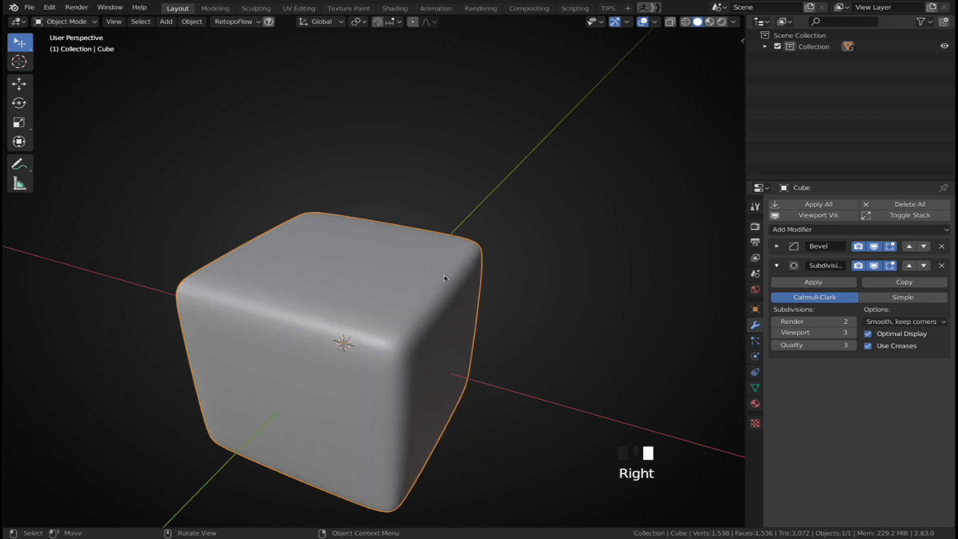
Turn on the wireframe overlay through Quick Favorites and disable the Subdivision modifier's viewport display
key(q)
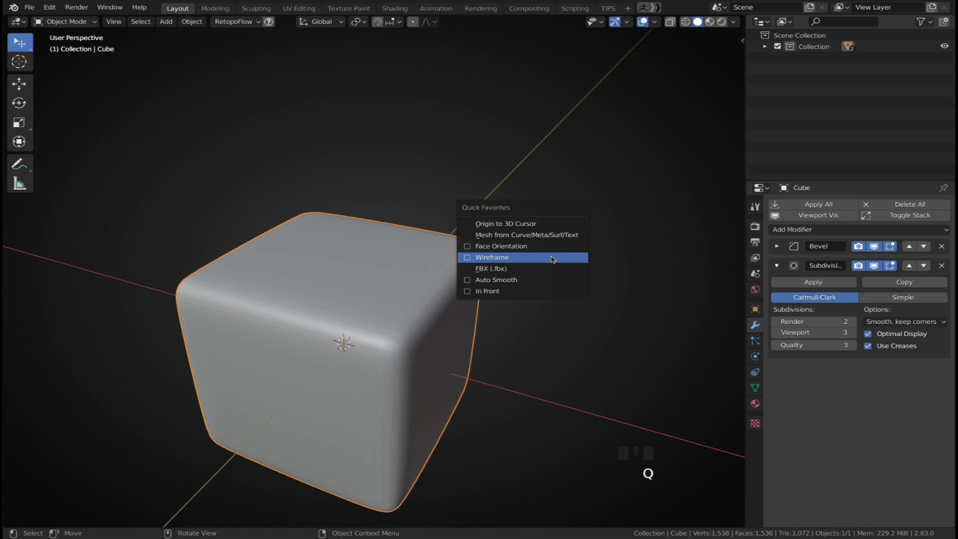
click(480, 258)
shift+middle_drag(451, 298, 454, 277)
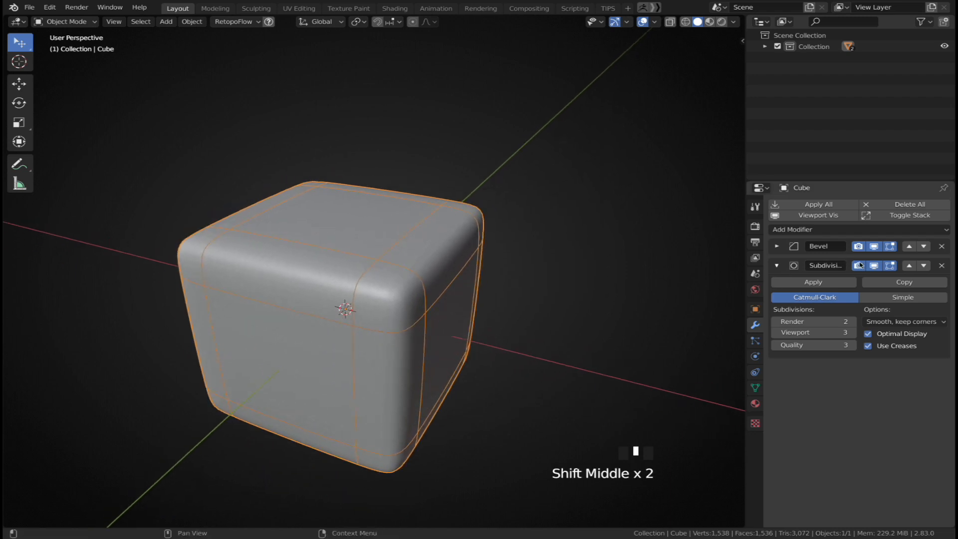
click(874, 266)
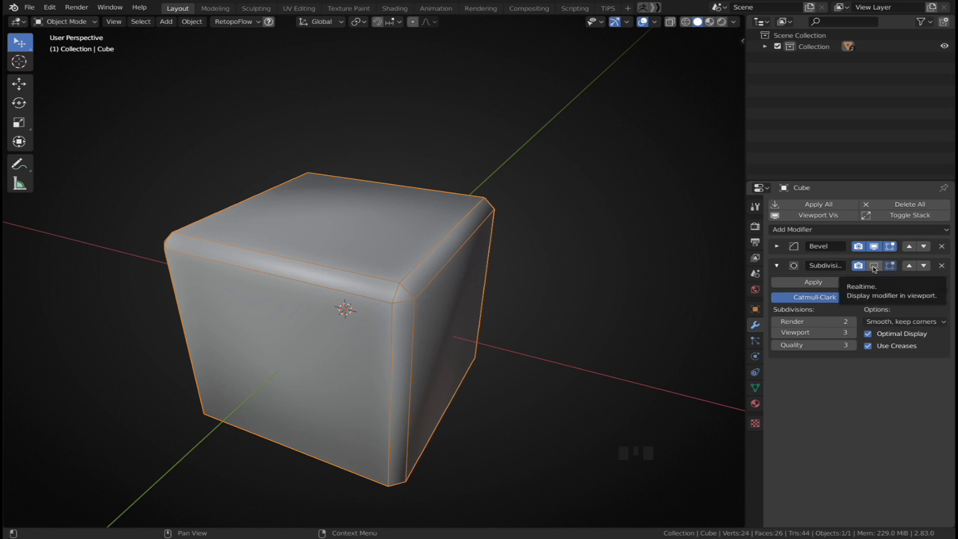
Toggle the Subdivision modifier's viewport display and raise the Bevel modifier's segments to 2
key(ctrl)
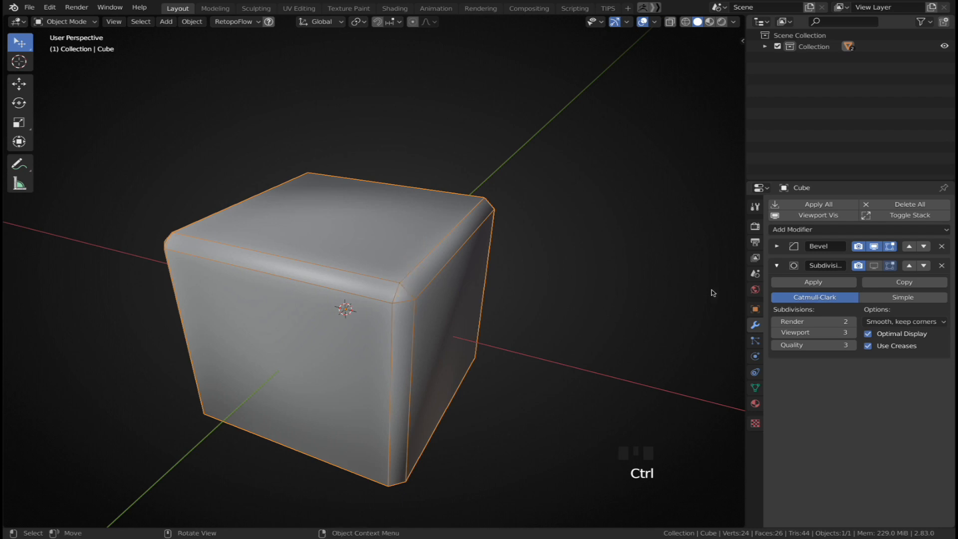
click(874, 266)
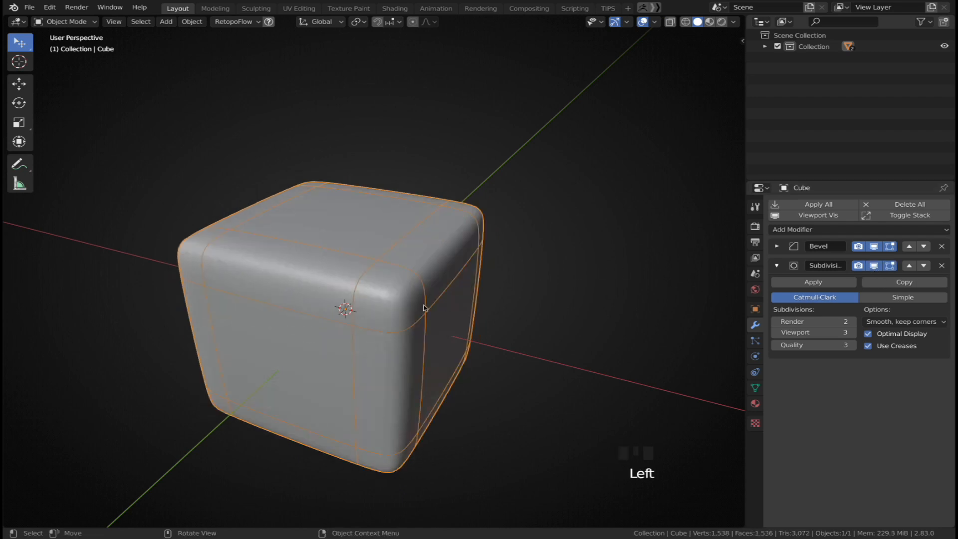
click(778, 247)
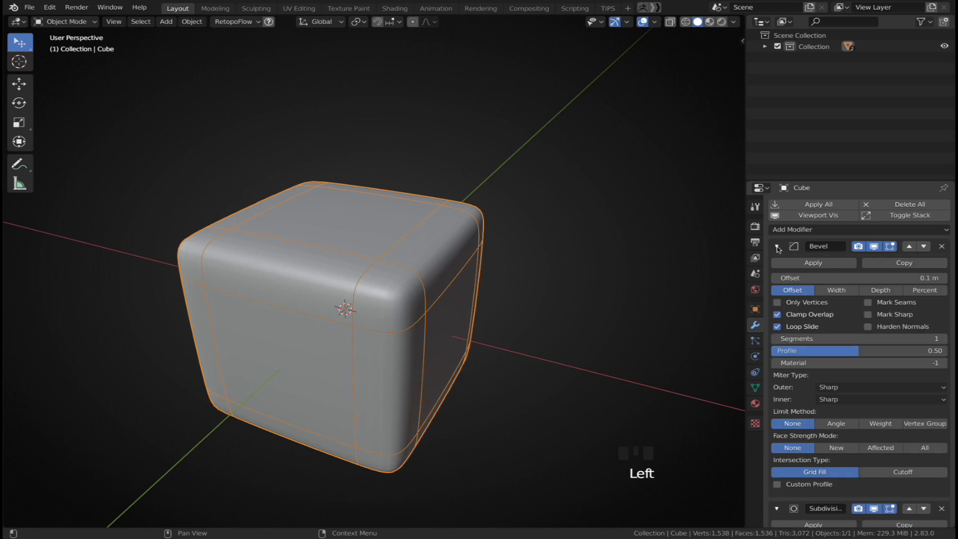
click(943, 340)
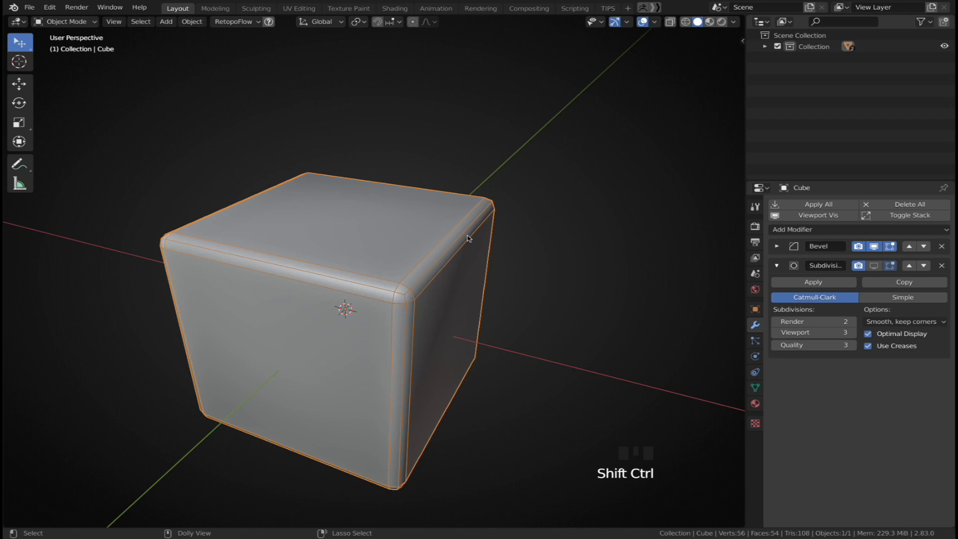
ctrl+shift+drag(465, 230, 405, 294)
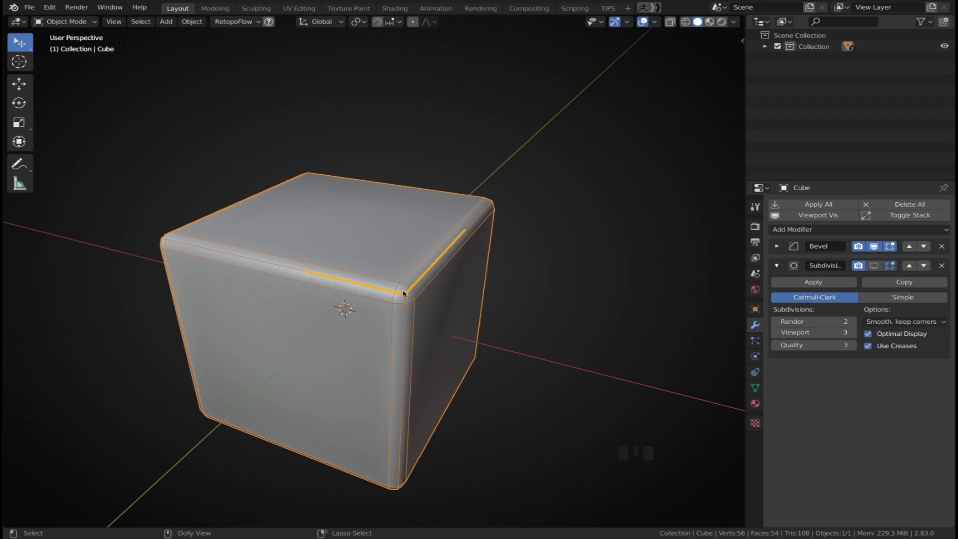
click(402, 290)
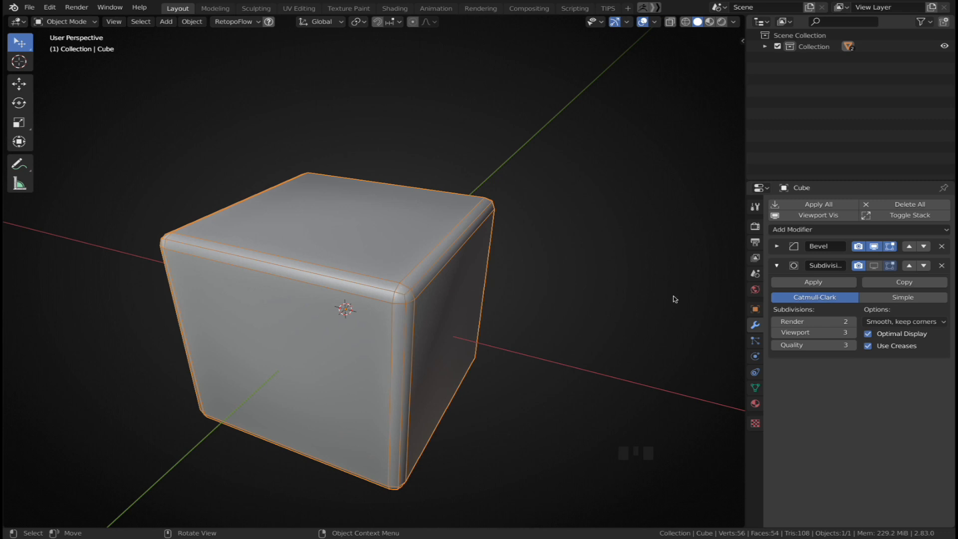
Set the Bevel modifier's Limit Method to Weight and open the sidebar
click(777, 247)
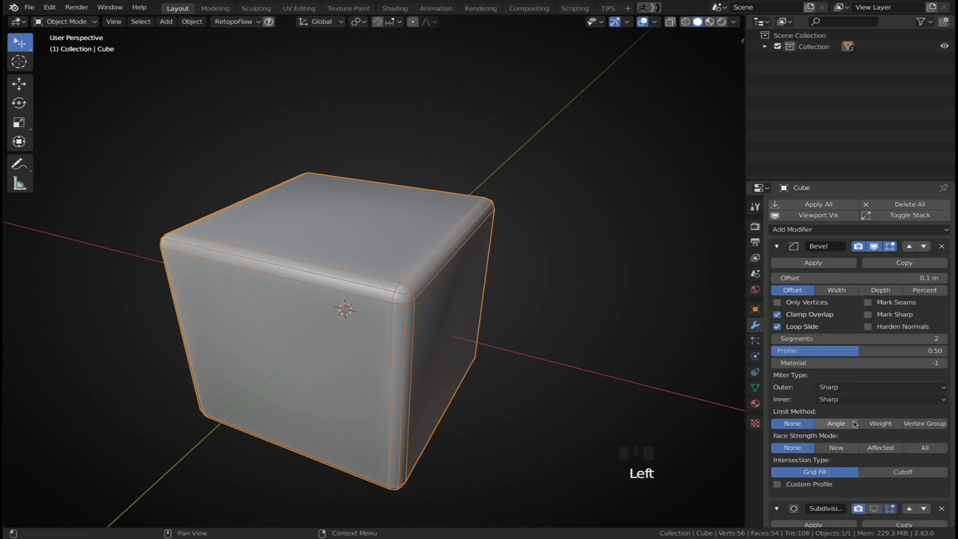
click(881, 423)
key(n)
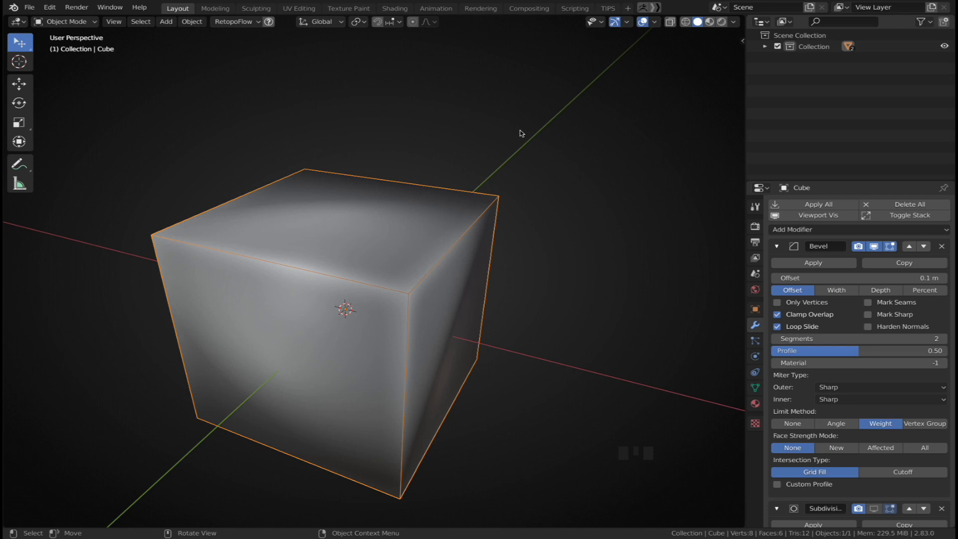
key(n)
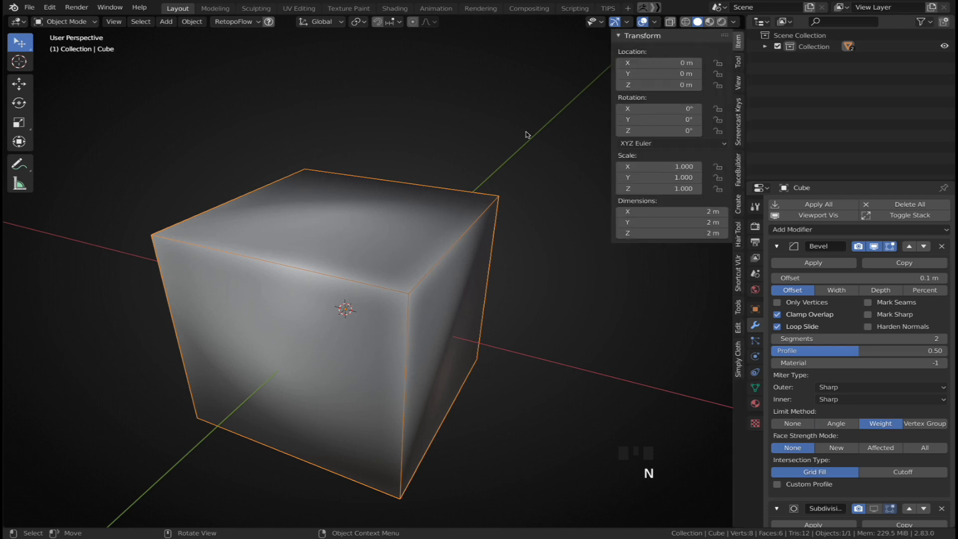
In Edit Mode, select the cube's top front edge and set its Bevel Weight to 1.00
key(Tab)
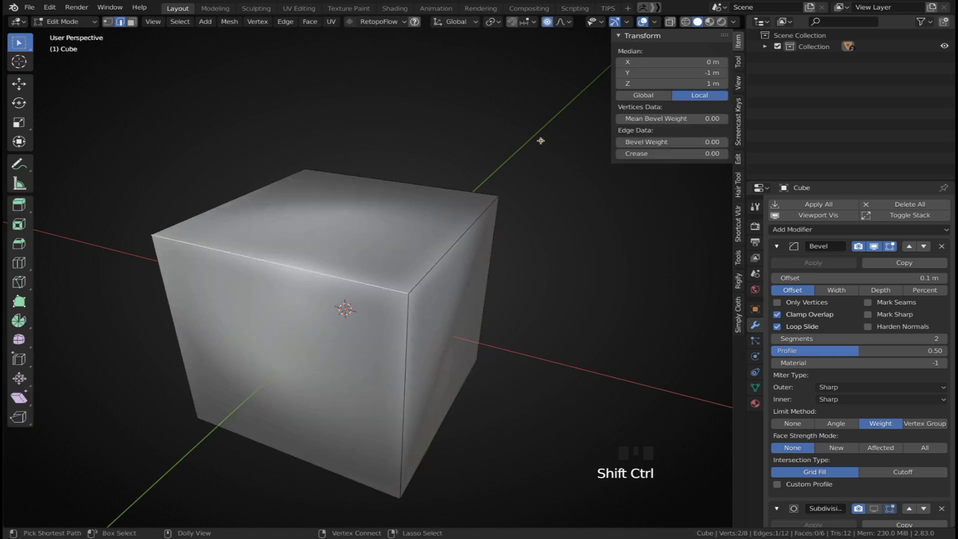
click(383, 289)
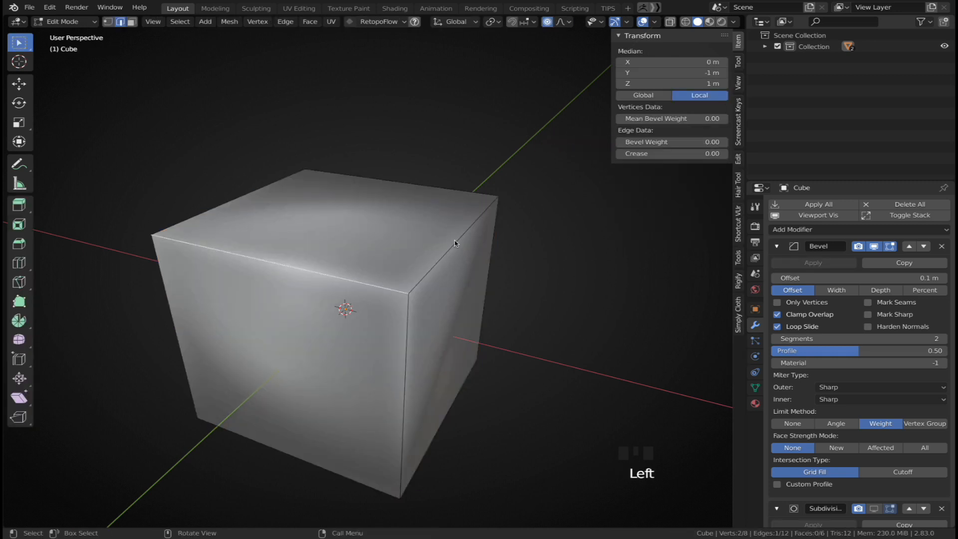
click(647, 143)
drag(648, 143, 698, 143)
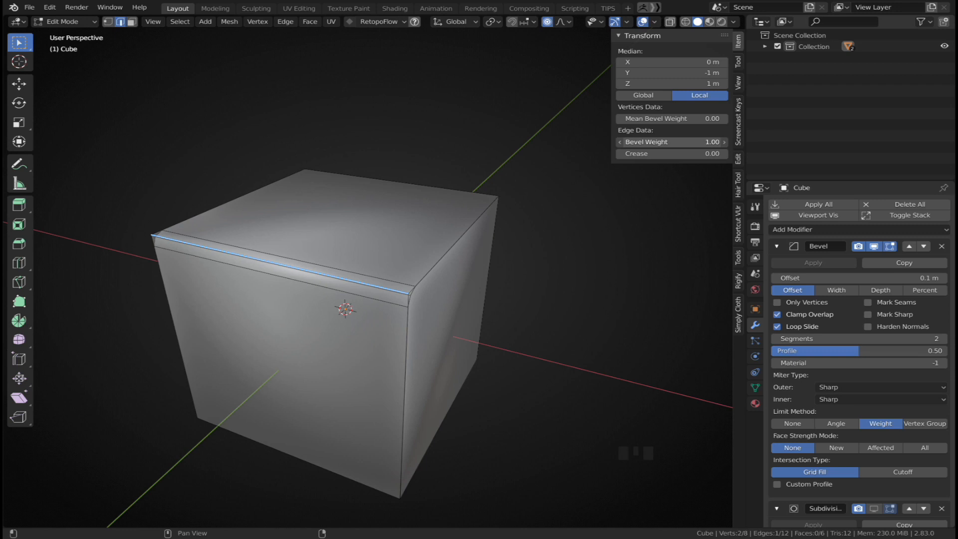
mouse_move(654, 144)
mouse_down()
mouse_move(629, 143)
mouse_move(654, 143)
mouse_up()
Toggle the Bevel modifier's viewport display off and back on to compare
click(777, 246)
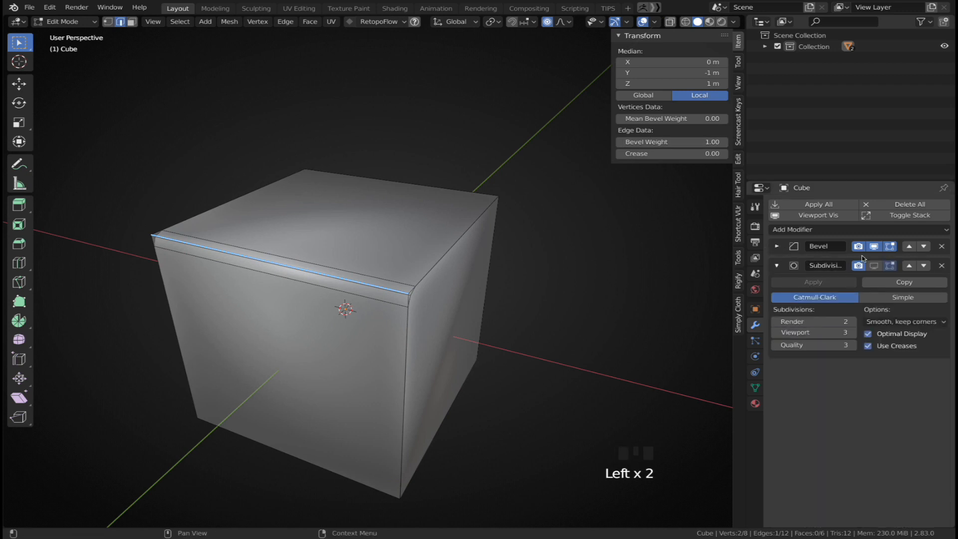
click(874, 246)
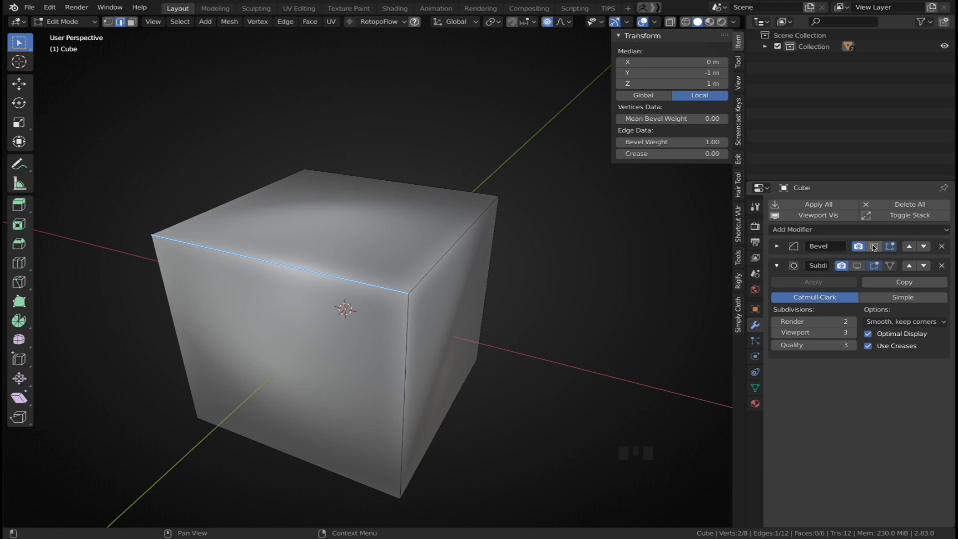
click(874, 246)
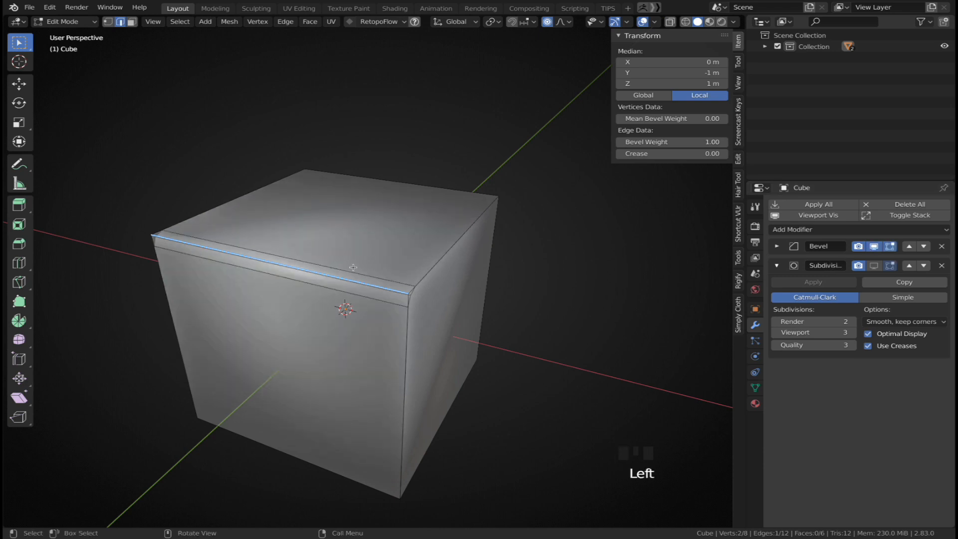
Give the cube's top right edge a Bevel Weight of 1.00 and reselect the top front edge
click(427, 270)
drag(664, 142, 704, 141)
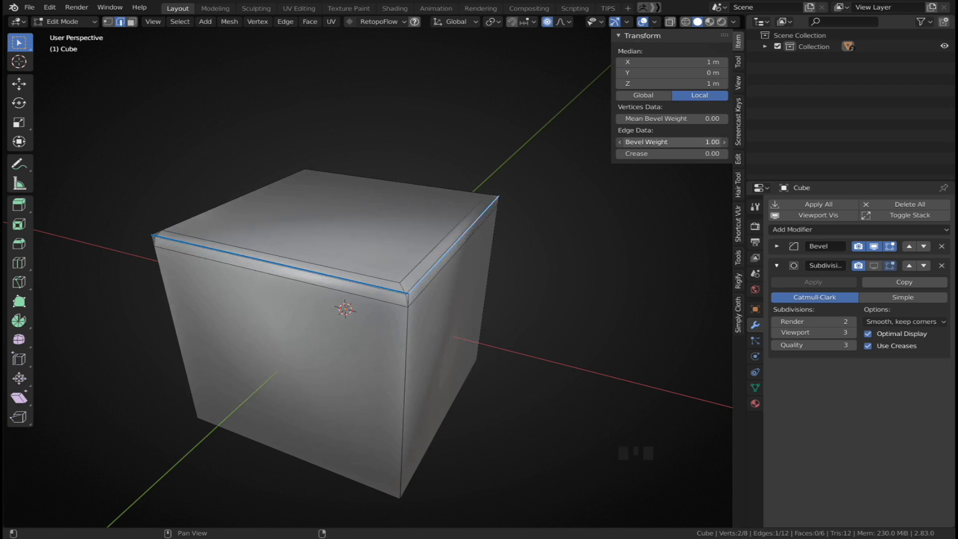
click(373, 287)
middle_drag(377, 295, 459, 266)
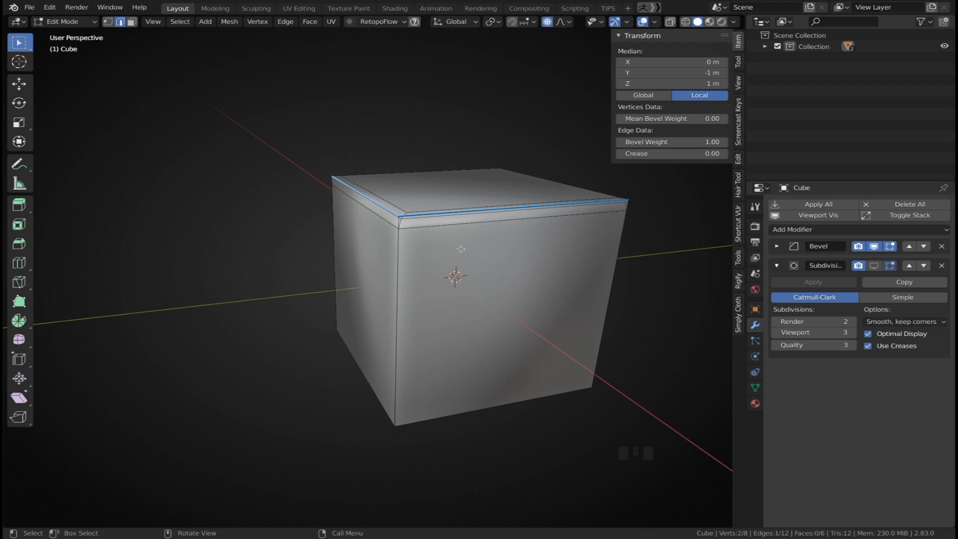
key(g)
click(235, 272)
middle_drag(234, 272, 434, 273)
click(874, 265)
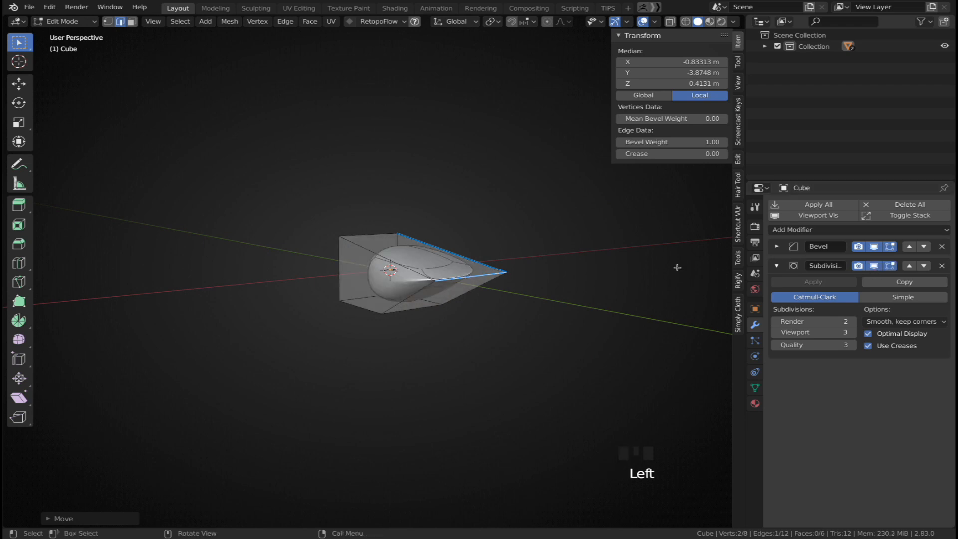
key(Tab)
scroll(467, 295, up, 1)
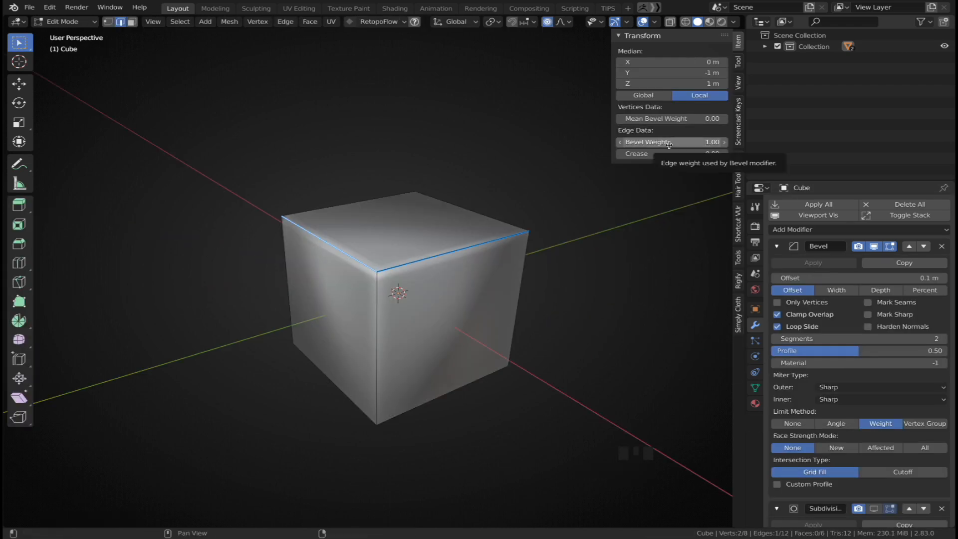
Increase the Bevel modifier's Offset to 0.362 m
mouse_move(674, 144)
mouse_down()
mouse_move(622, 144)
mouse_move(686, 144)
mouse_up()
key(q)
middle_drag(483, 232, 440, 250)
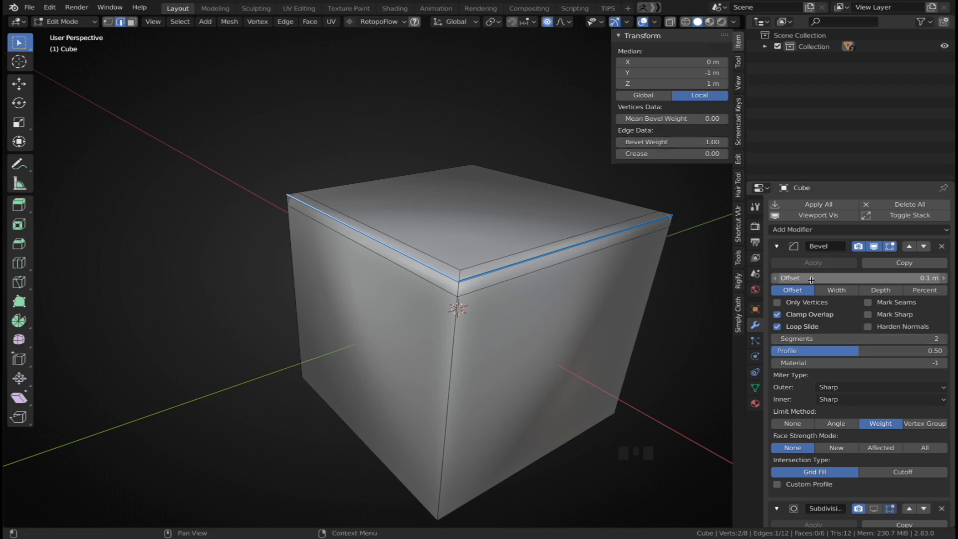
shift+drag(811, 279, 877, 279)
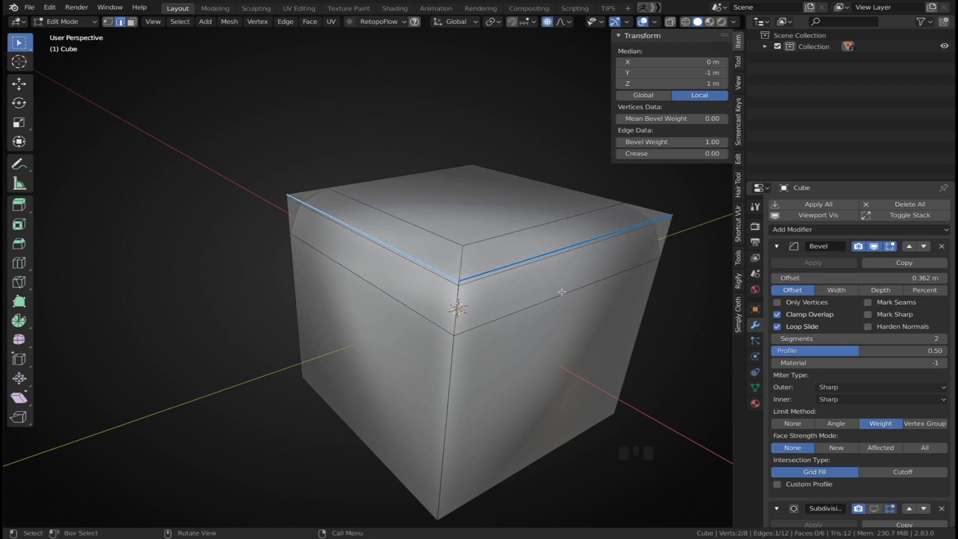
shift+drag(669, 141, 689, 142)
Switch to face selection, select the cube's top face and inset it
shift+middle_drag(545, 212, 483, 220)
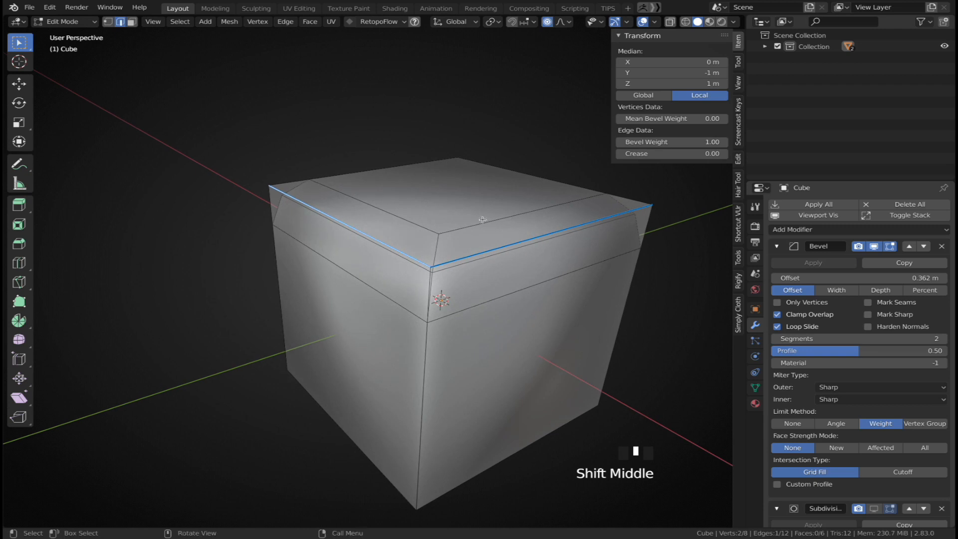
key(a)
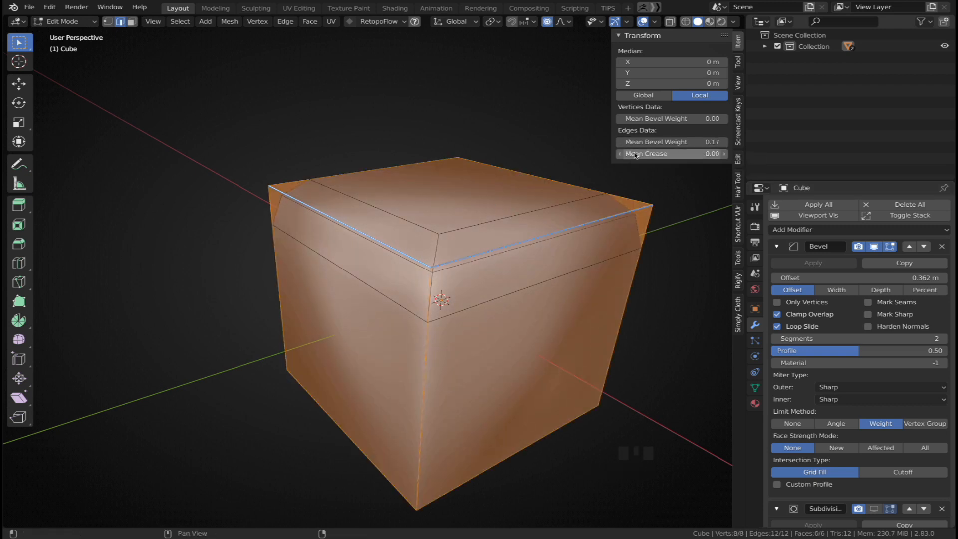
mouse_move(644, 142)
mouse_down()
mouse_move(698, 142)
mouse_move(645, 142)
mouse_up()
click(409, 282)
key(3)
click(509, 218)
key(i)
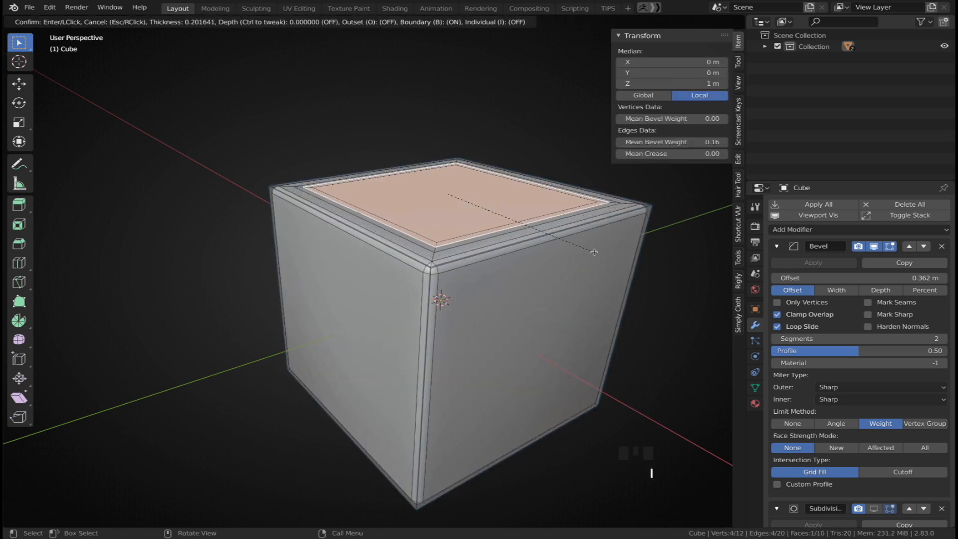
click(562, 235)
Extrude the inset face slightly downward, then grow the selection and set its Mean Bevel Weight to 0.00
key(e)
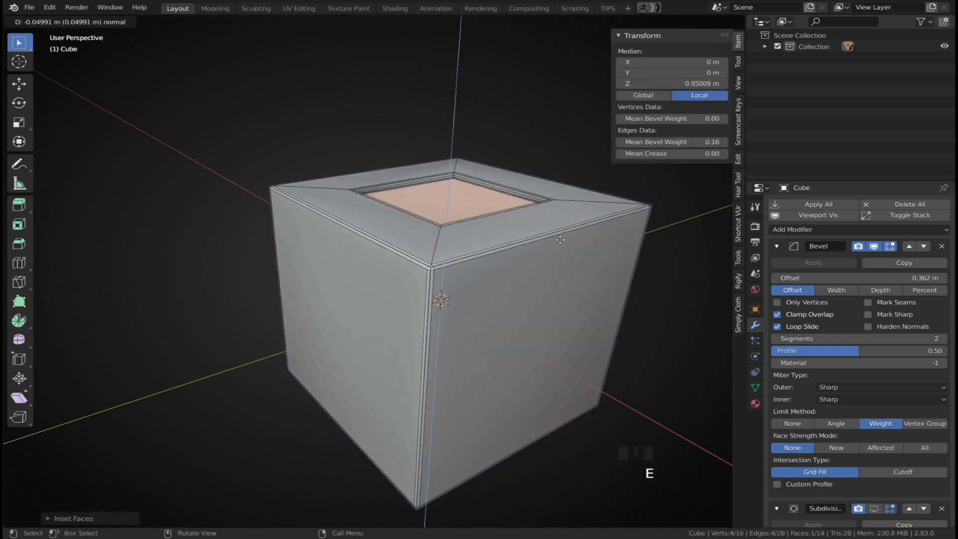
click(559, 248)
middle_drag(559, 248, 558, 253)
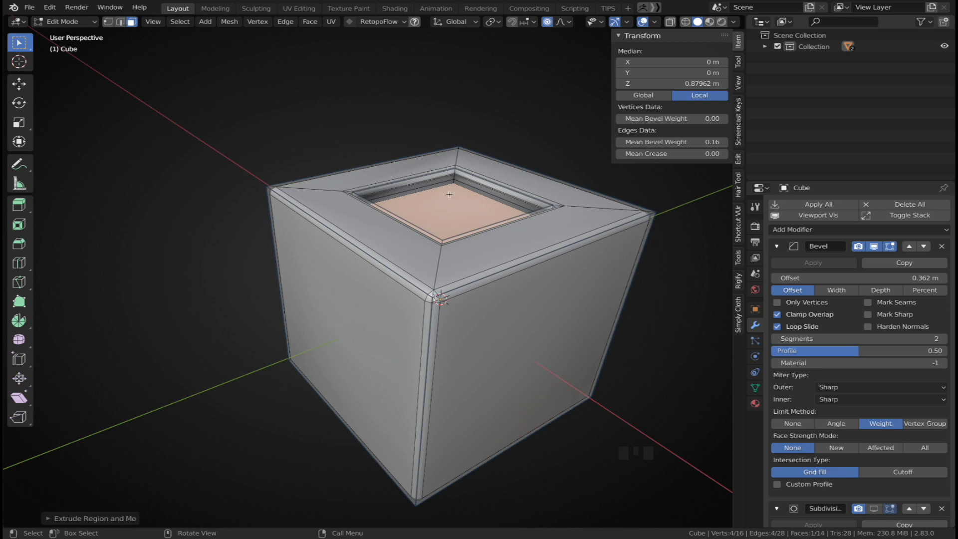
ctrl+scroll(457, 186, up, 1)
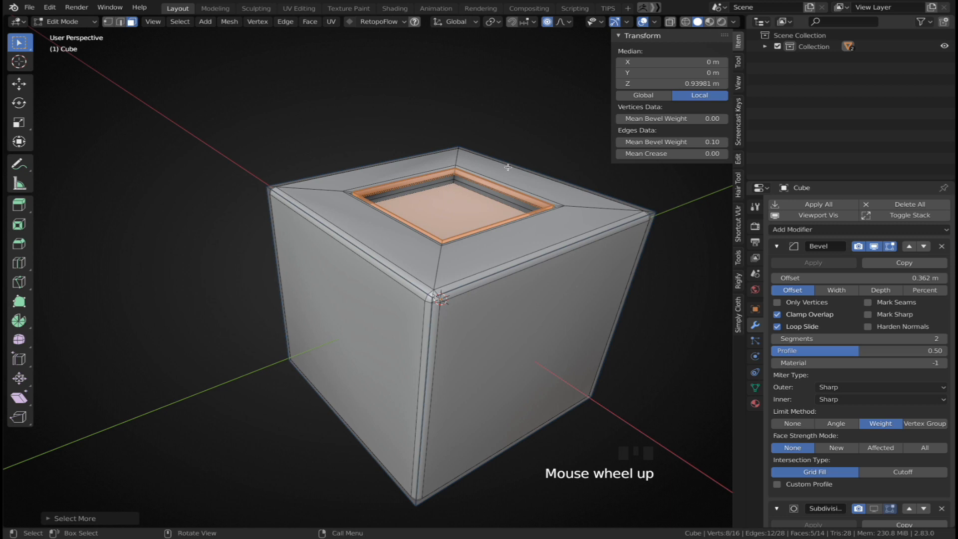
drag(659, 144, 634, 144)
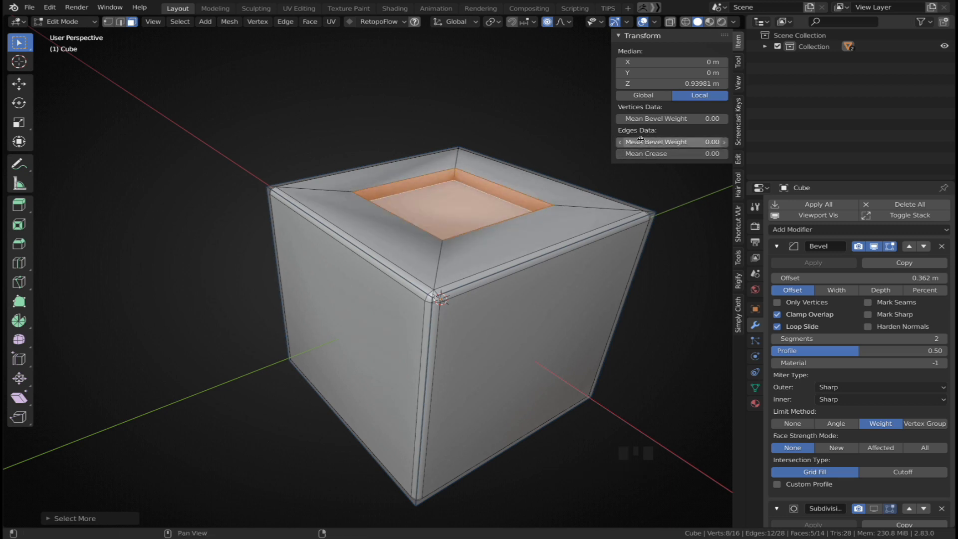
Re-enable the Subdivision modifier in the viewport and adjust the Bevel Weight of the opening's faces
click(777, 246)
click(875, 269)
key(3)
triple_click(444, 207)
middle_drag(442, 200, 440, 212)
key(alt+z)
key(alt+z)
drag(663, 148, 678, 143)
Extrude the inner top face upward into a raised boss and adjust its Bevel Weight
click(452, 215)
key(e)
click(510, 63)
middle_drag(510, 63, 497, 54)
drag(672, 142, 676, 143)
key(Tab)
key(q)
click(466, 228)
scroll(469, 254, down, 3)
key(Tab)
scroll(469, 254, up, 3)
In edge selection, select an edge, adjust its Bevel Weight and return to Object Mode
key(2)
alt+click(470, 260)
key(g)
right_click(476, 258)
shift+drag(653, 143, 714, 142)
key(Tab)
Delete the cube and add a new mesh cube
middle_drag(499, 255, 441, 220)
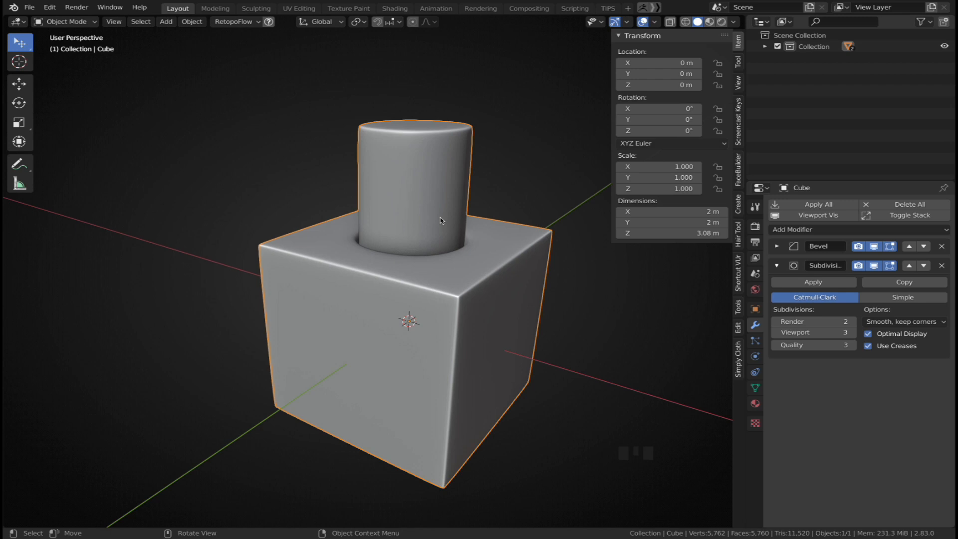
key(Delete)
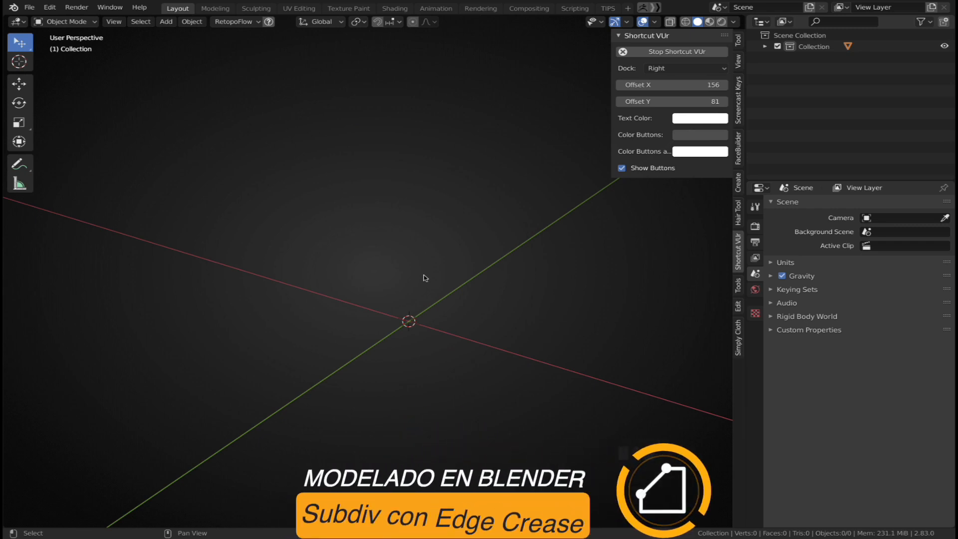
key(shift+a)
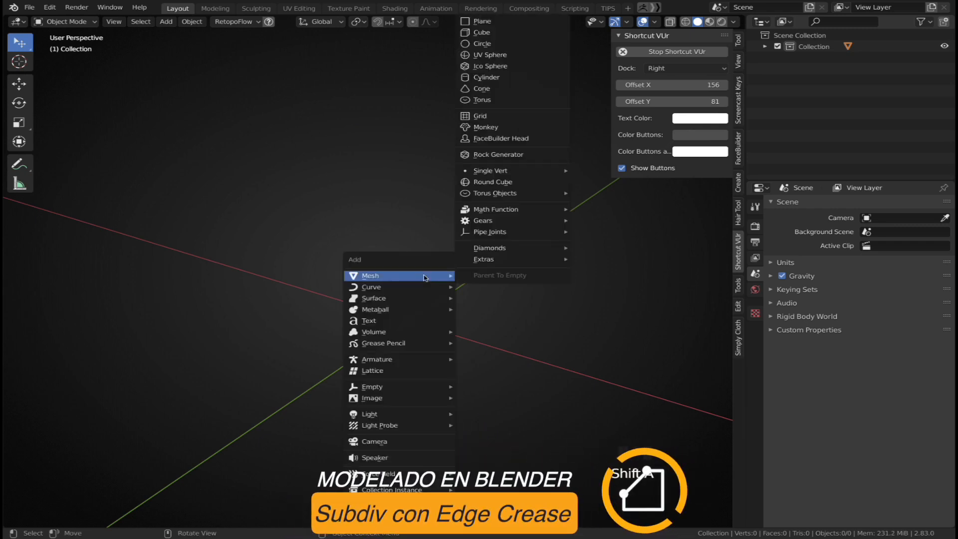
click(538, 34)
Close the sidebar and add a level-3 Subdivision Surface modifier to the new cube
middle_drag(465, 217, 478, 248)
key(n)
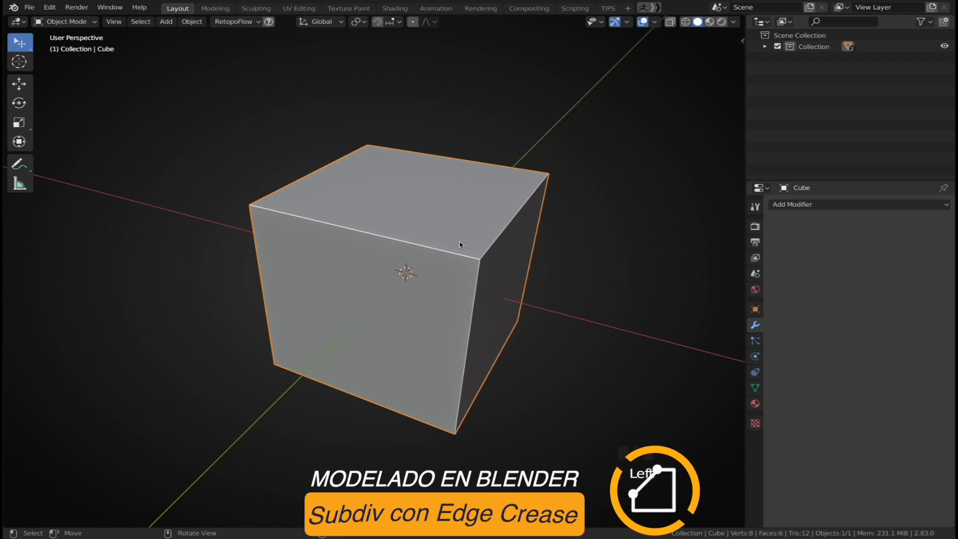
scroll(465, 245, down, 2)
key(Tab)
middle_drag(459, 241, 453, 234)
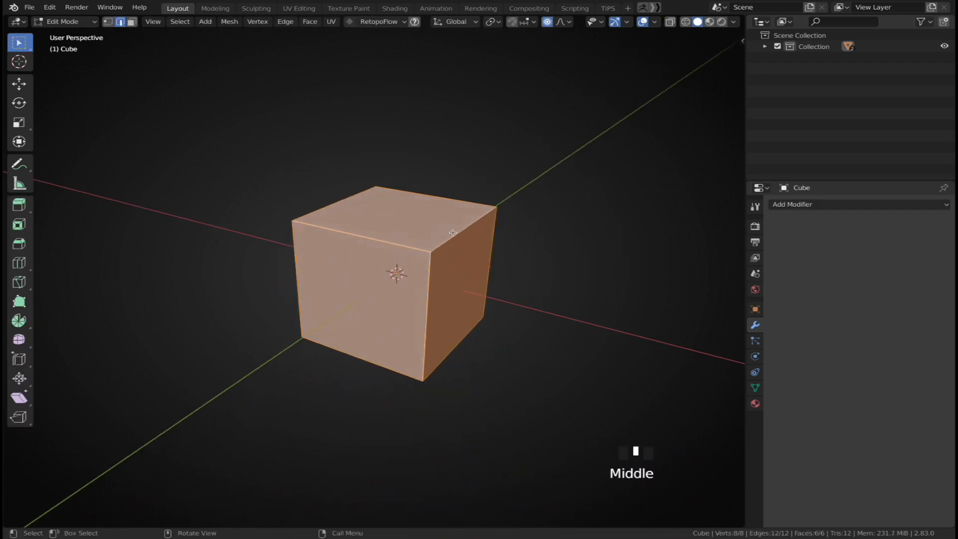
key(Tab)
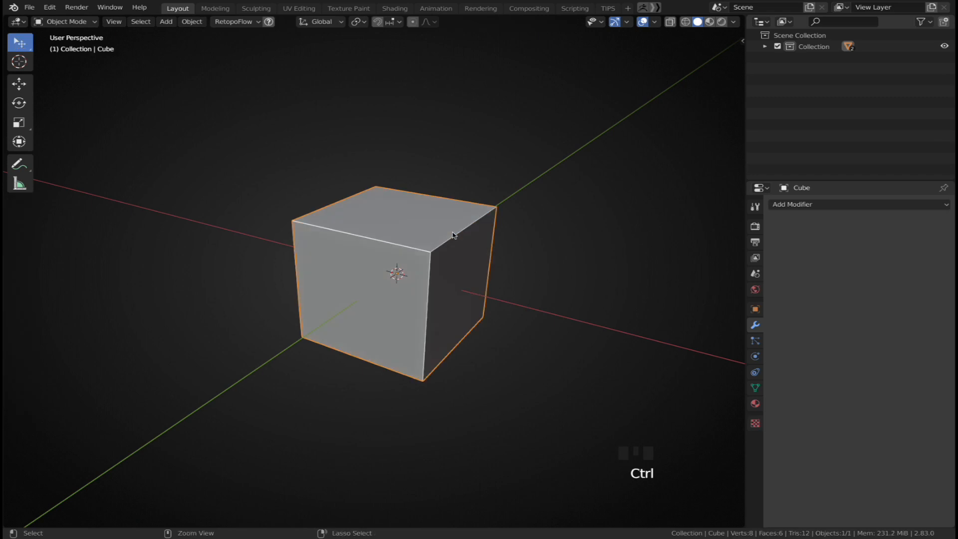
key(ctrl+3)
Shade the cube smooth, enter Edit Mode and show the Subdivision Surface result on the edit cage
right_click(440, 243)
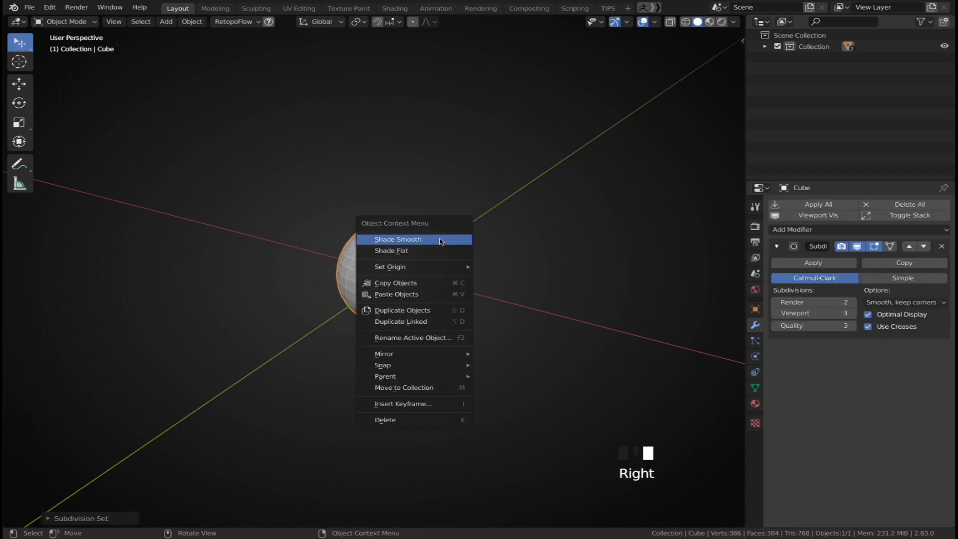
click(439, 239)
key(Tab)
click(439, 243)
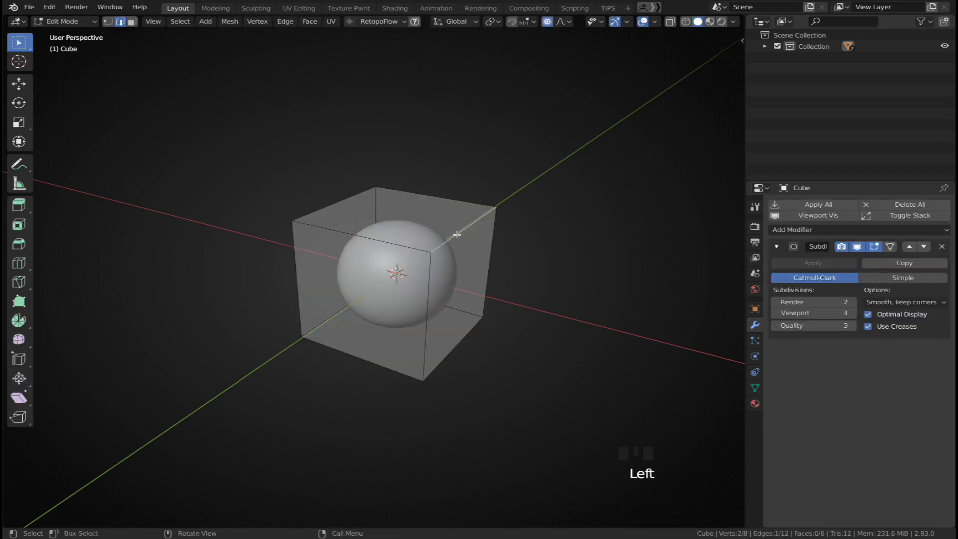
click(890, 246)
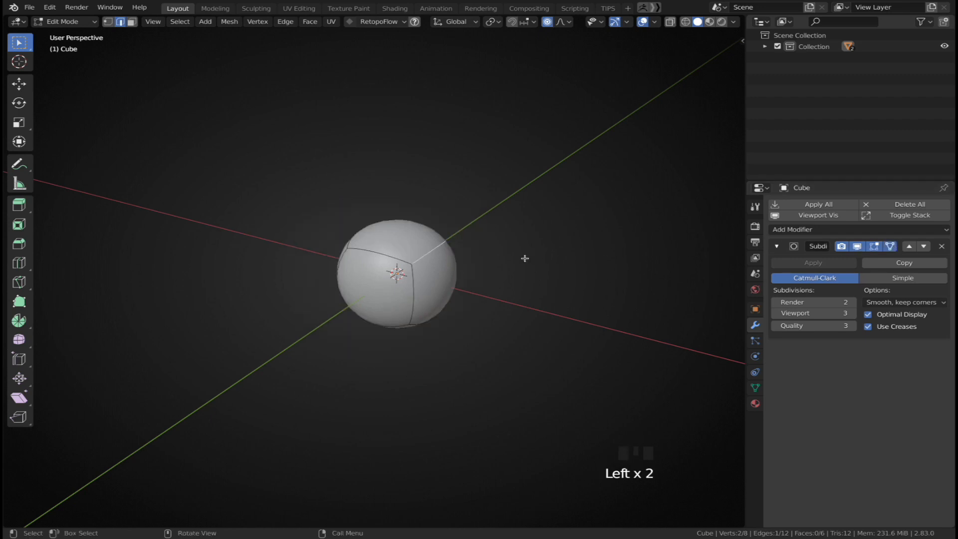
Open the sidebar, select all edges and set their mean crease to 1.00
key(n)
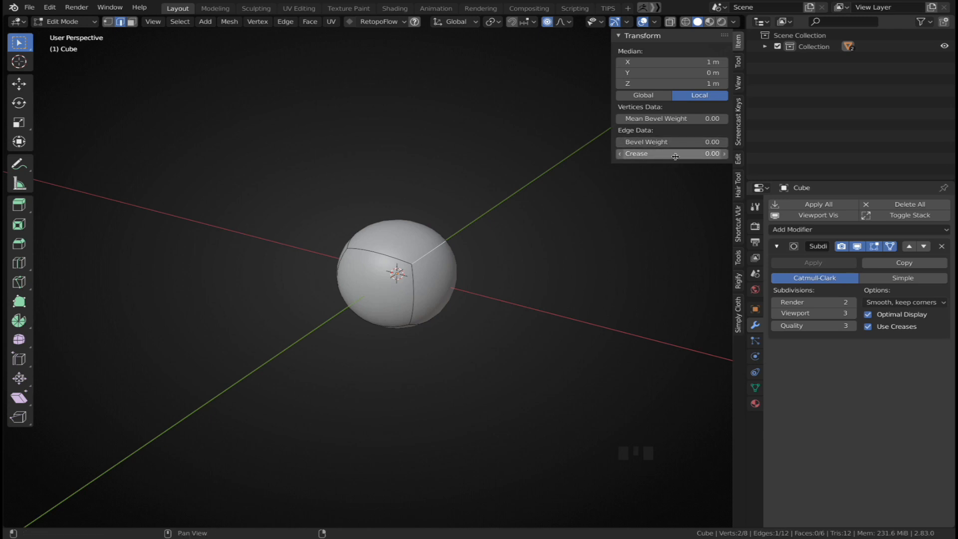
drag(656, 154, 714, 155)
middle_drag(325, 215, 387, 227)
key(a)
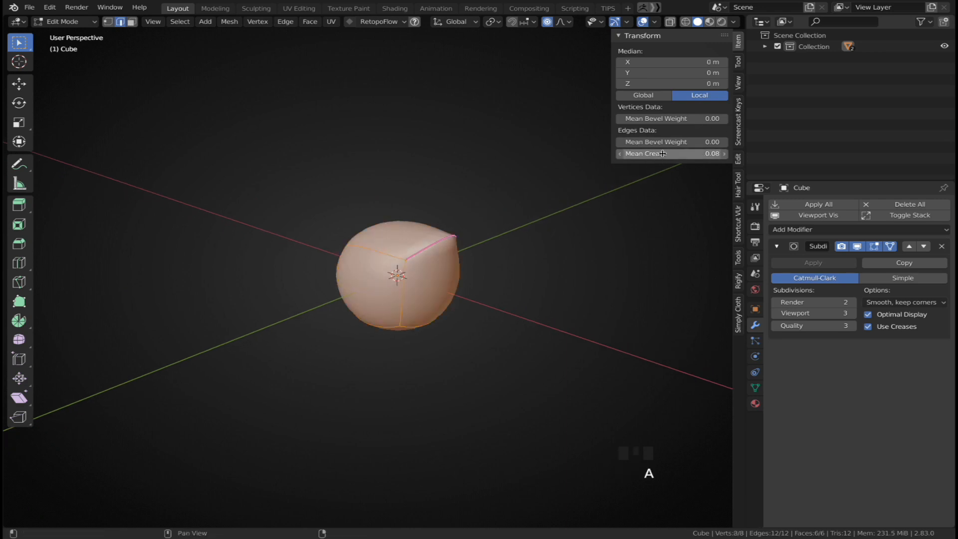
drag(666, 154, 714, 154)
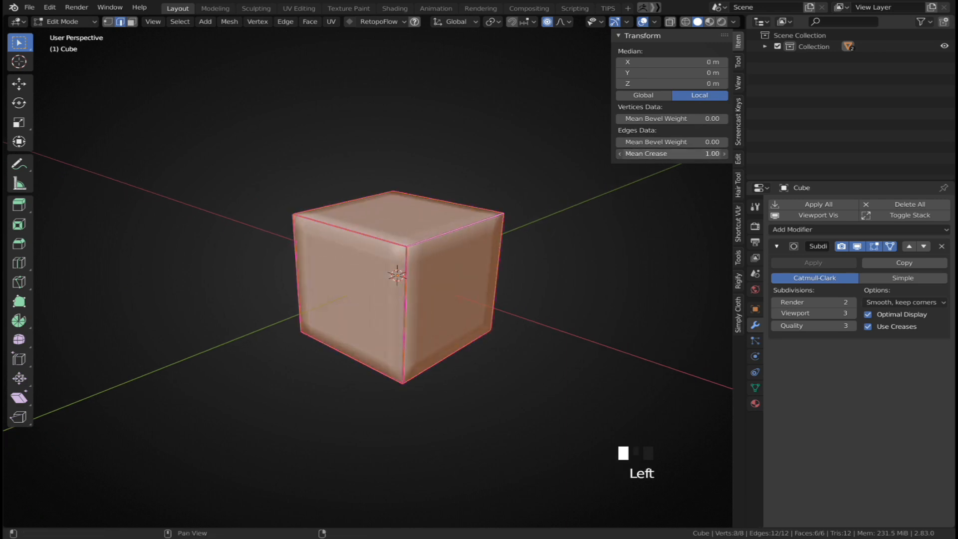
Return to Object Mode and inspect the creased cube's subdivided shape from several angles
key(Tab)
middle_drag(376, 250, 385, 272)
scroll(385, 270, up, 2)
drag(403, 209, 390, 244)
drag(437, 188, 498, 229)
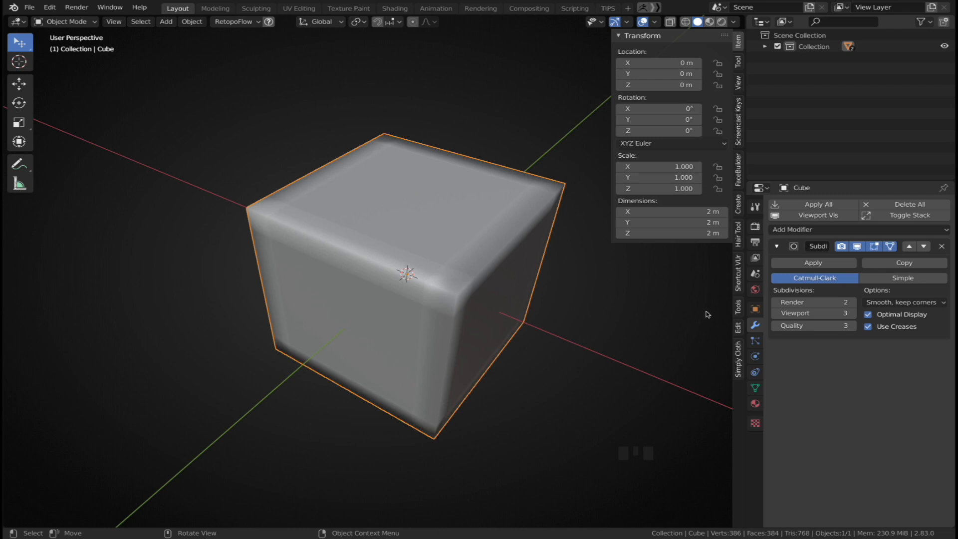
click(853, 313)
click(853, 313)
click(852, 314)
click(853, 314)
middle_click(364, 239)
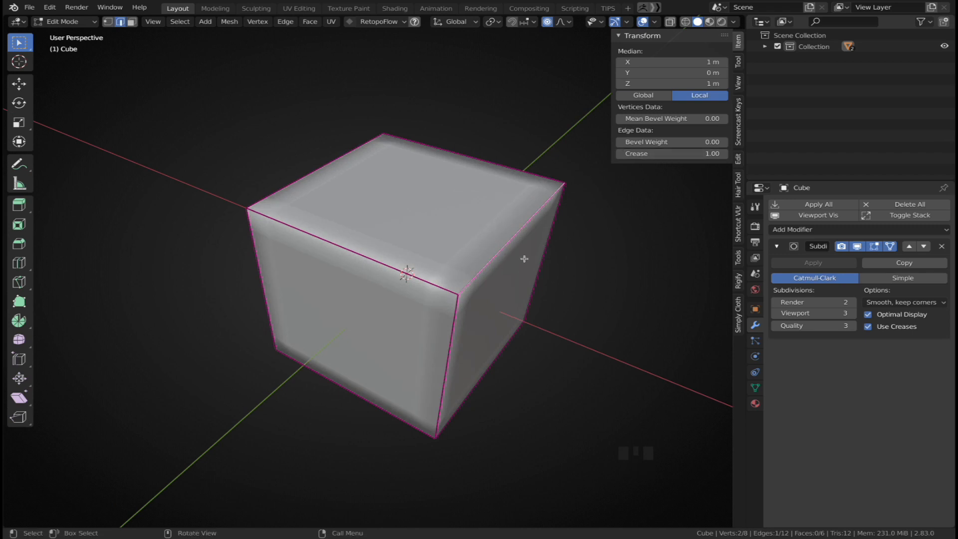
Reduce the crease of the selected top edge with Edge Crease
mouse_move(681, 156)
mouse_down()
mouse_move(629, 156)
mouse_move(681, 156)
mouse_up()
shift+middle_drag(551, 308, 525, 293)
key(shift+e)
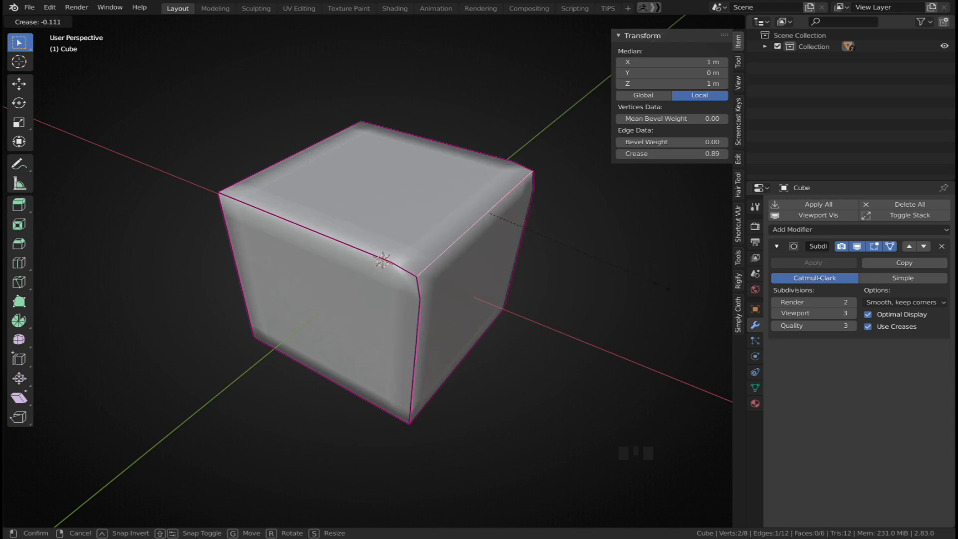
click(473, 219)
Select a bottom edge and lower its crease to 0.04 with Edge Crease
middle_drag(427, 350, 451, 322)
scroll(452, 322, down, 1)
middle_drag(441, 372, 436, 321)
click(440, 323)
key(shift+e)
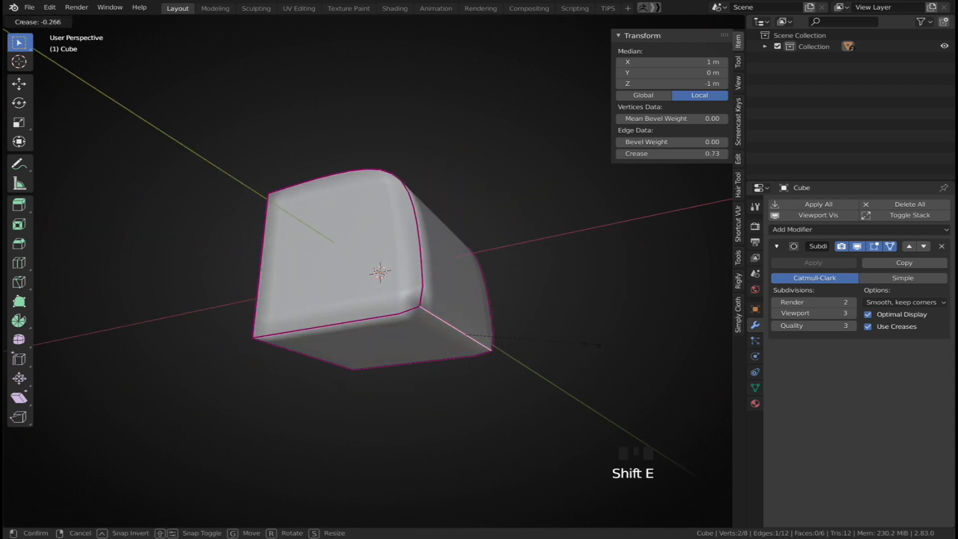
click(458, 315)
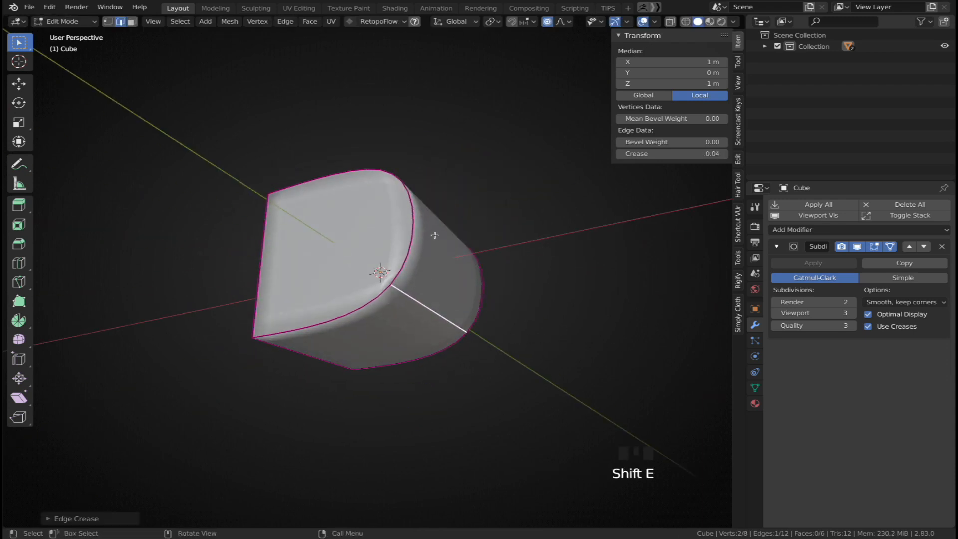
Set the viewport subdivisions to 5 and lower the crease of a side edge loop to 0.11
click(850, 314)
click(851, 314)
middle_drag(465, 292, 418, 322)
alt+click(382, 270)
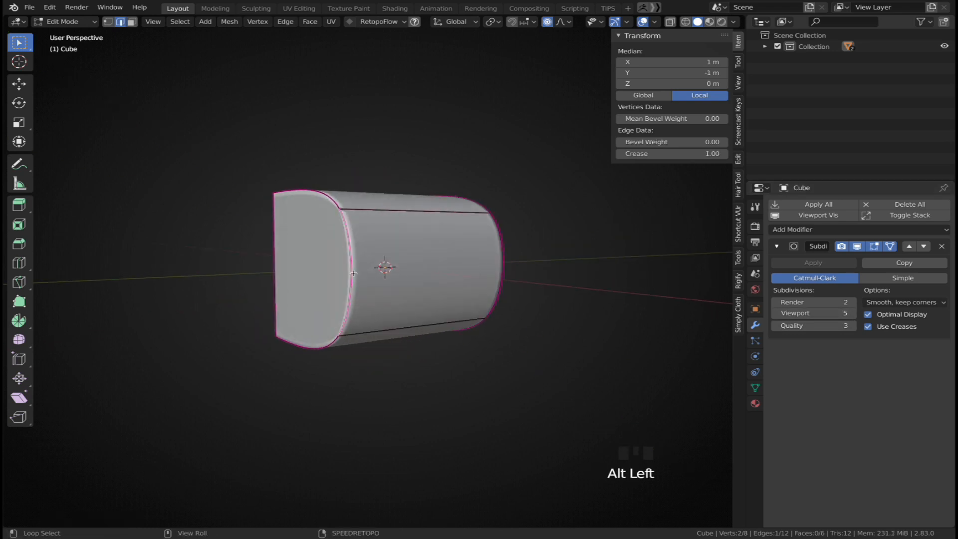
key(shift+e)
click(494, 260)
key(shift+e)
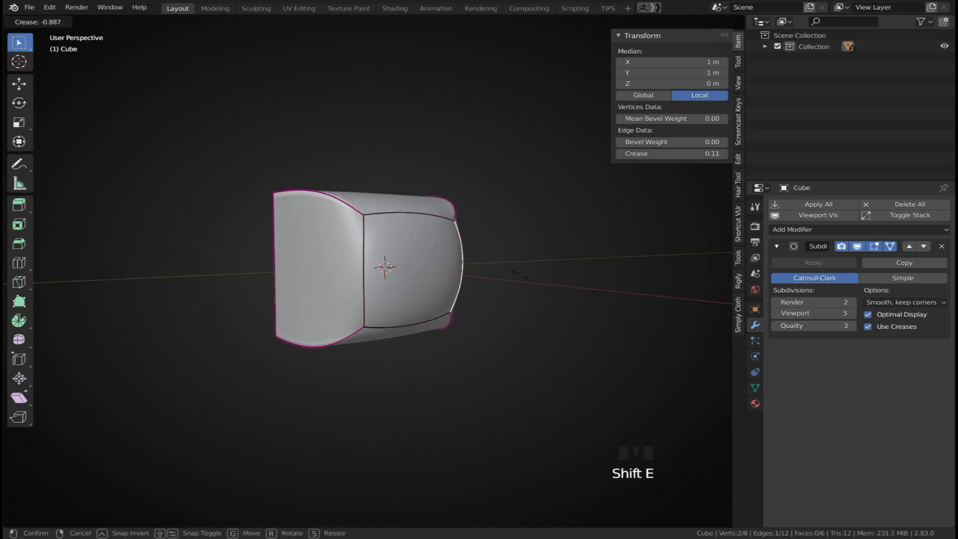
click(514, 285)
Select all edges and set their crease back to 1.00
key(Tab)
middle_drag(515, 287, 535, 312)
key(Tab)
key(a)
mouse_move(463, 290)
shift+middle_down()
mouse_move(445, 272)
mouse_move(449, 292)
shift+middle_up()
key(shift+e)
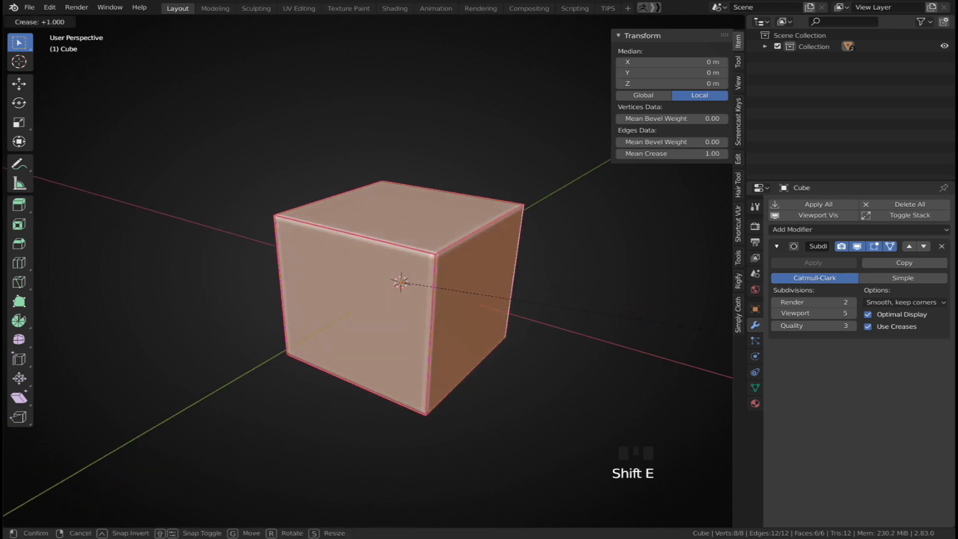
click(708, 329)
In face selection, select the cube's top face and inset it
middle_drag(505, 323, 502, 330)
middle_drag(425, 260, 406, 273)
key(3)
click(406, 273)
key(i)
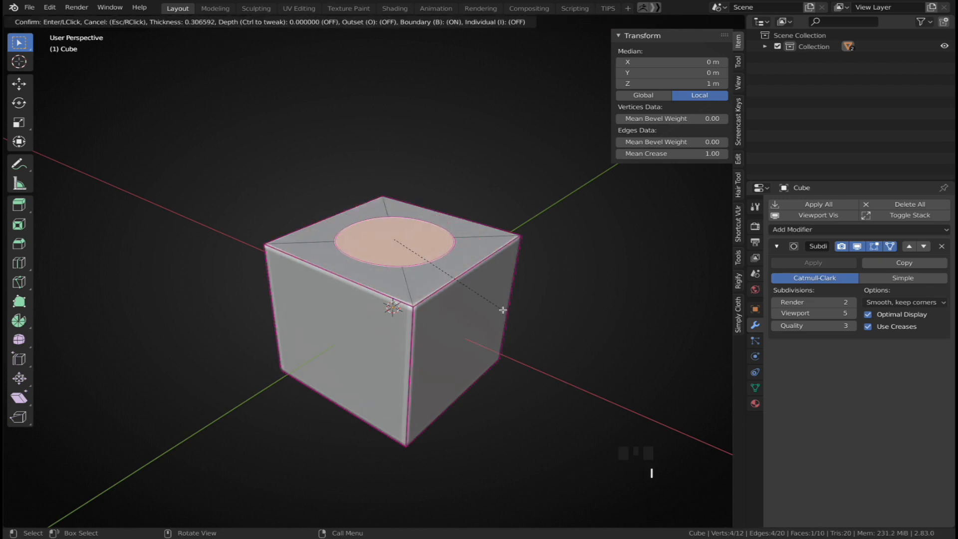
click(492, 304)
Extrude the inset face slightly inward and scale it
key(e)
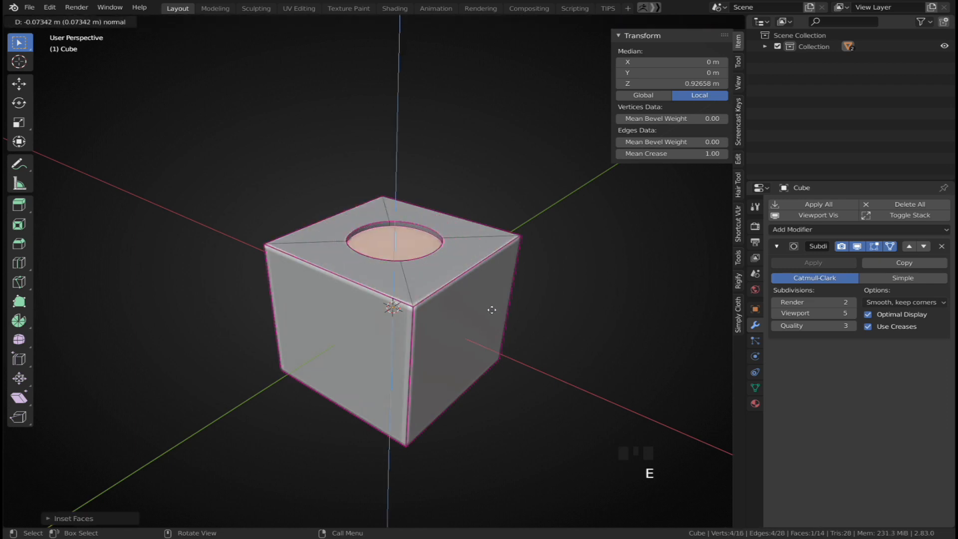
click(490, 313)
key(s)
click(488, 311)
Extrude the face upward into a tall cylinder and return to Object Mode
key(e)
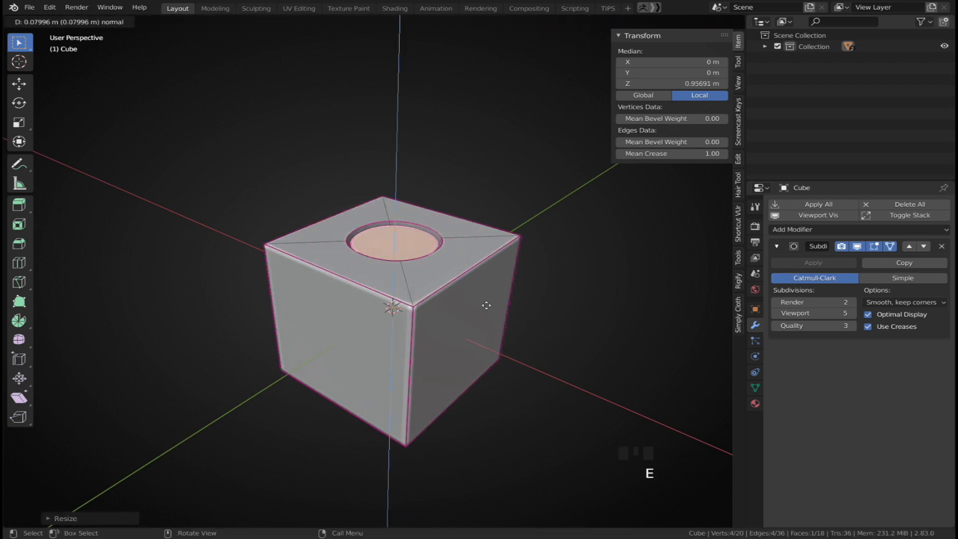
click(472, 194)
key(Tab)
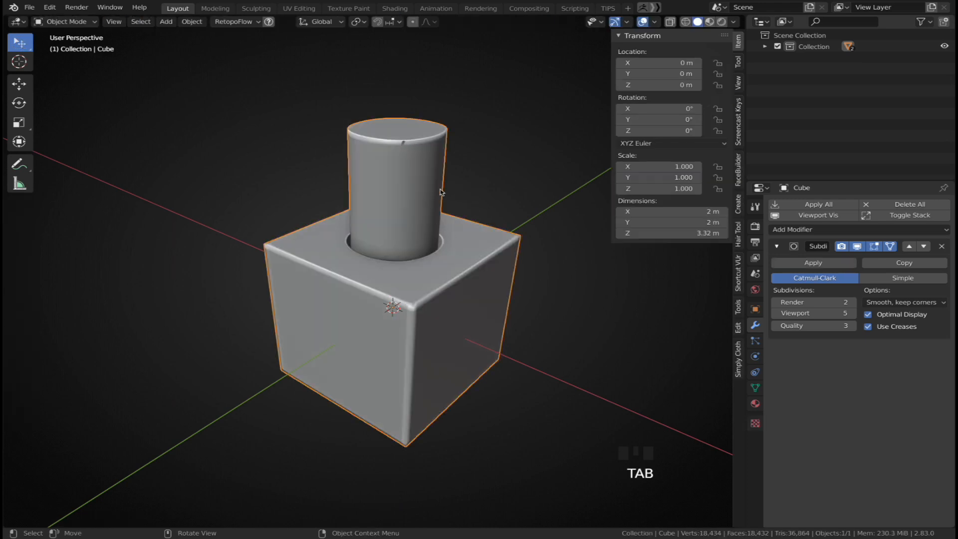
In Edit Mode, add a horizontal loop cut near the top of the cylinder
middle_drag(444, 192, 408, 182)
key(Tab)
shift+middle_drag(386, 136, 388, 183)
scroll(387, 150, up, 3)
key(ctrl+r)
click(385, 233)
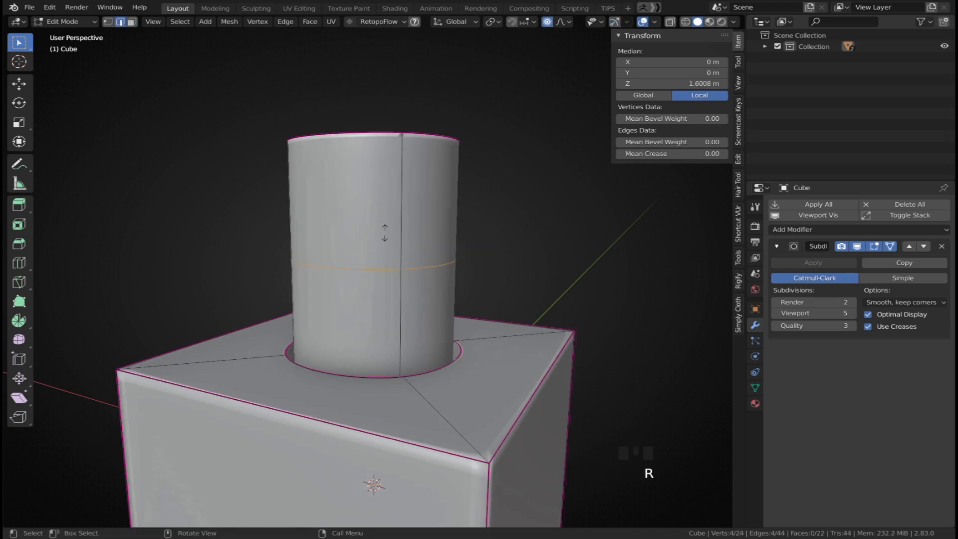
click(399, 104)
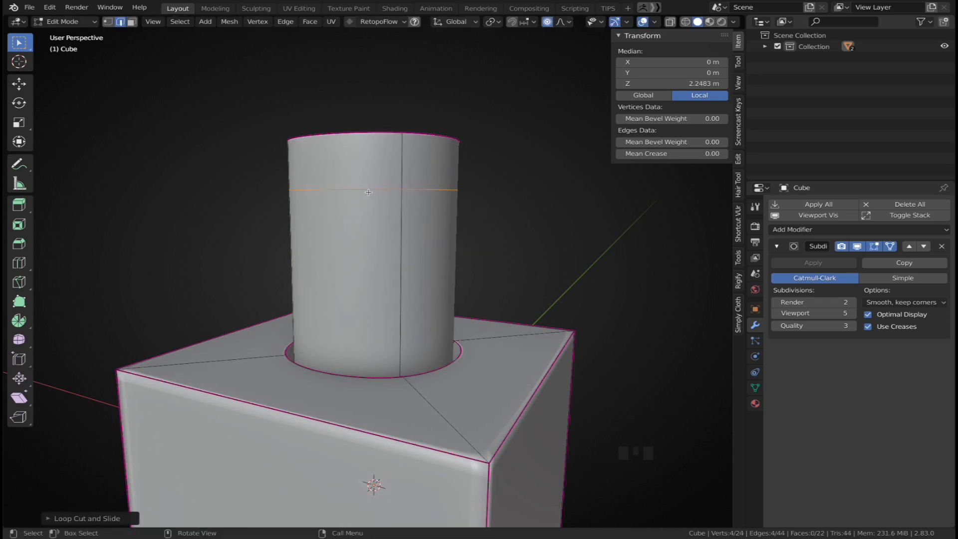
middle_drag(368, 192, 390, 192)
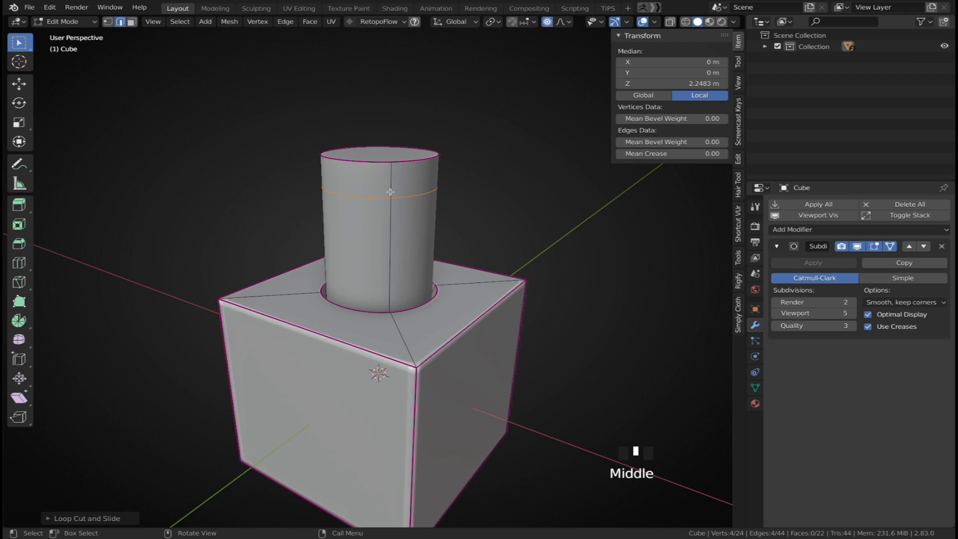